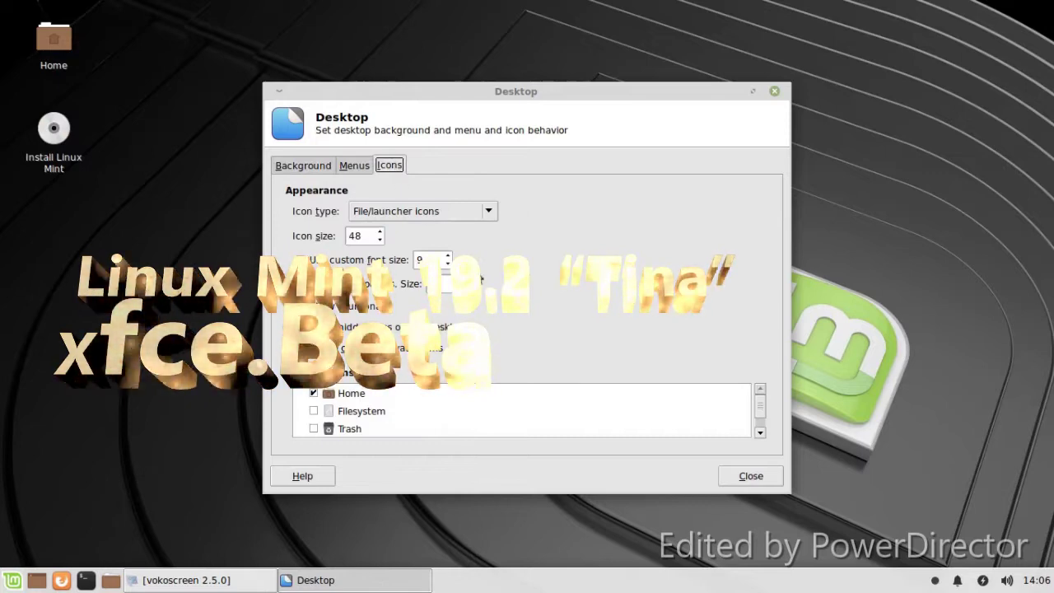
# - Review the icon, menu and background options in the Desktop settings, and close them
pyautogui.scroll(-1, 481, 398)
pyautogui.scroll(1, 479, 395)
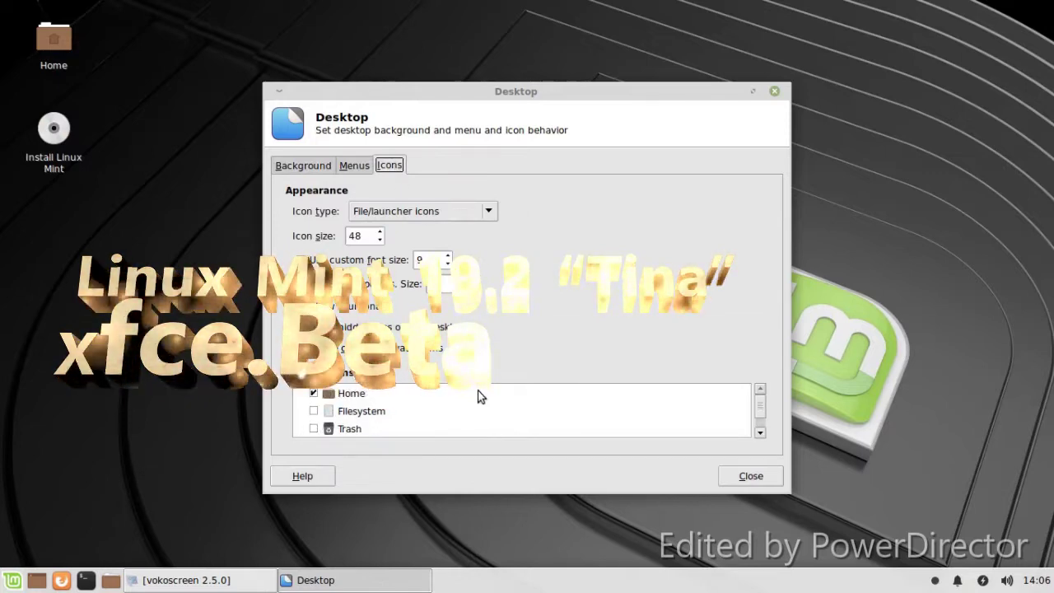
pyautogui.click(351, 169)
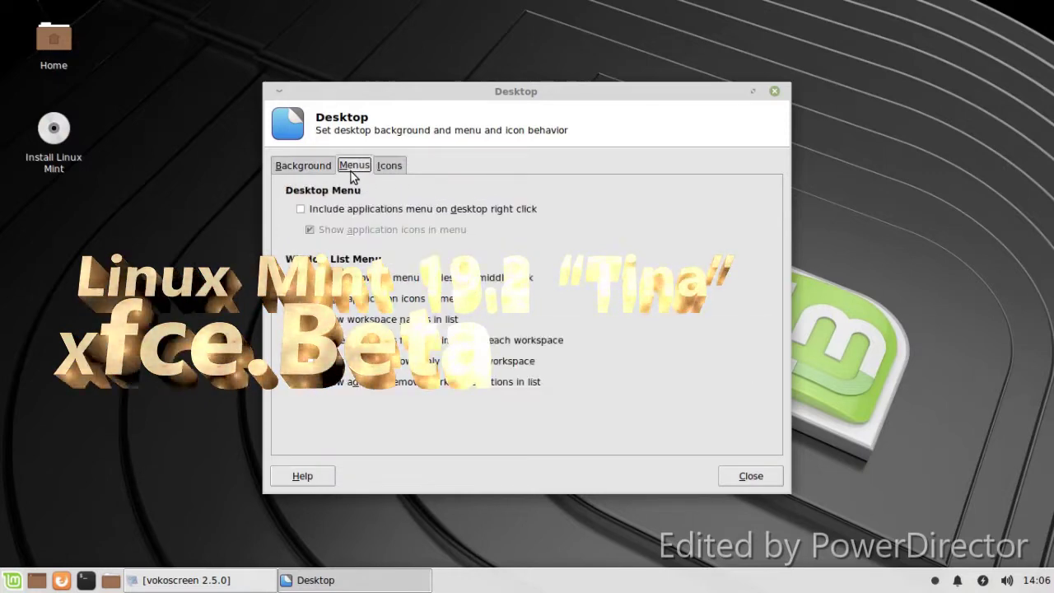
pyautogui.click(301, 167)
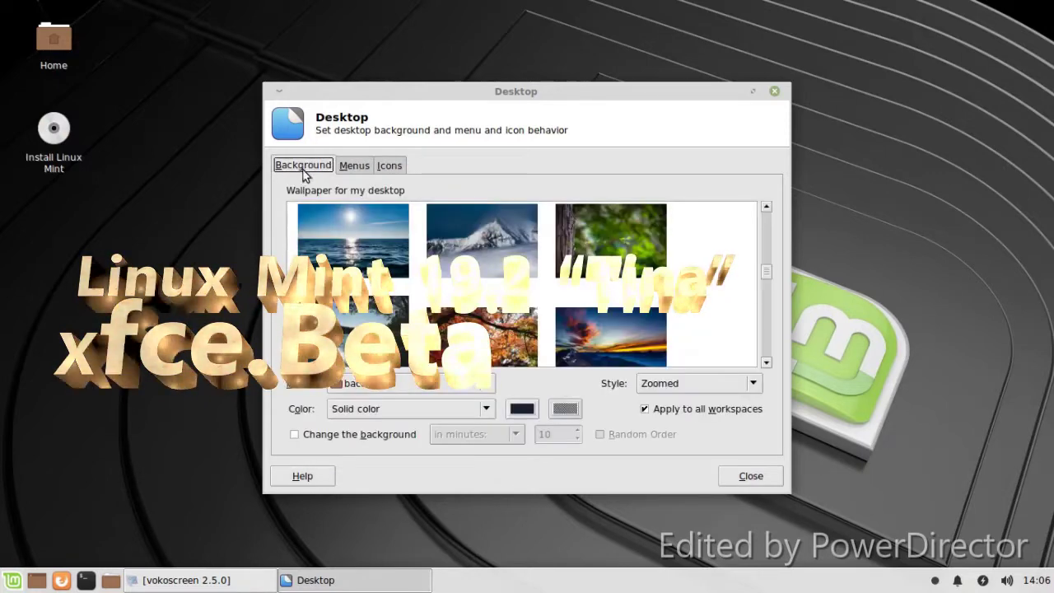
pyautogui.click(774, 92)
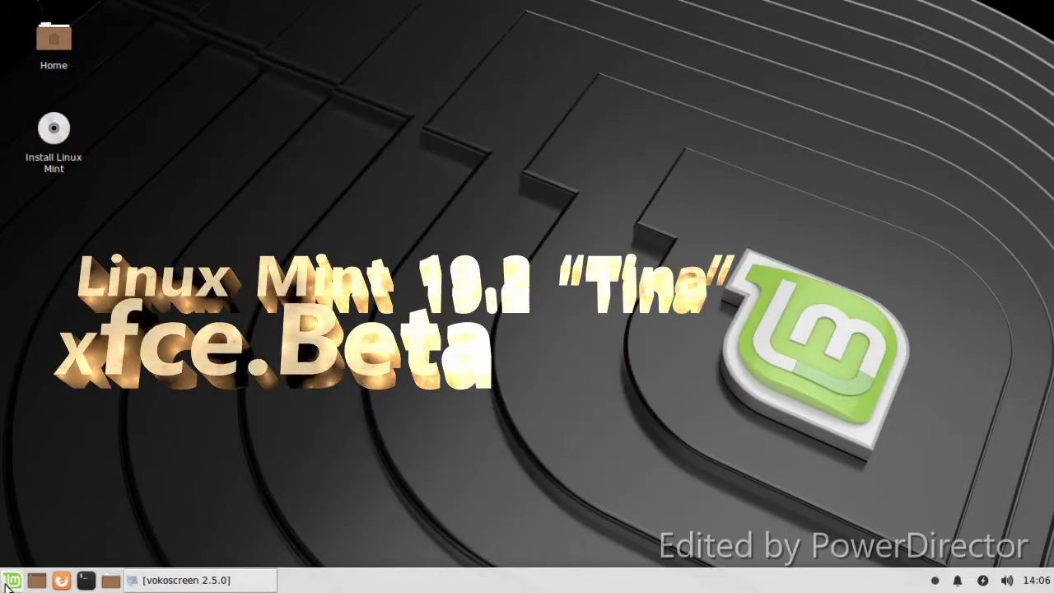
# - Open the Appearance settings, apply the Xfce-dusk style, and check its look in the applications menu
pyautogui.press('super')
pyautogui.click(410, 174)
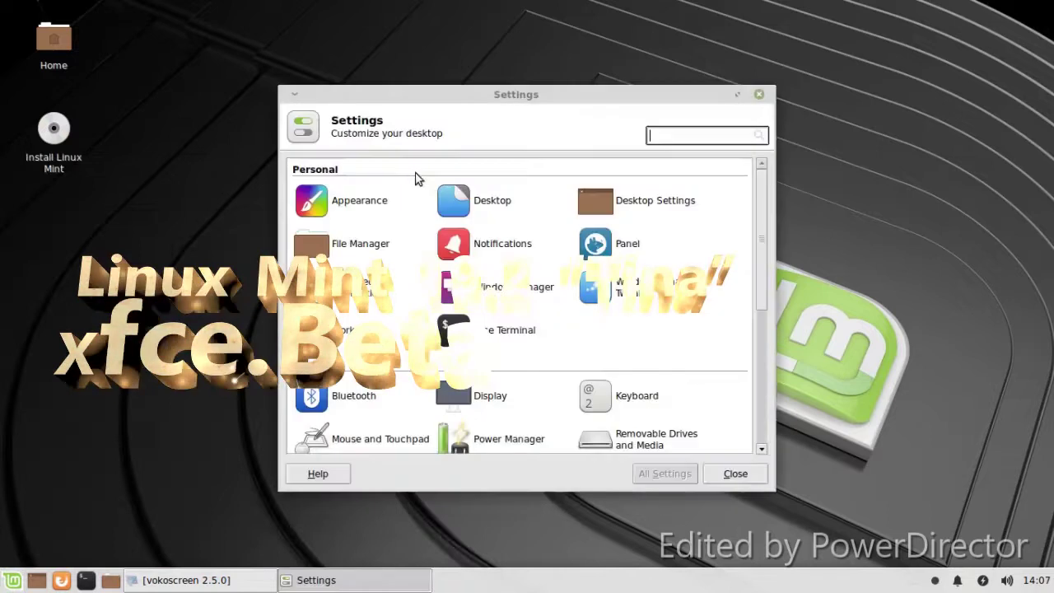
pyautogui.click(618, 205)
pyautogui.click(362, 208)
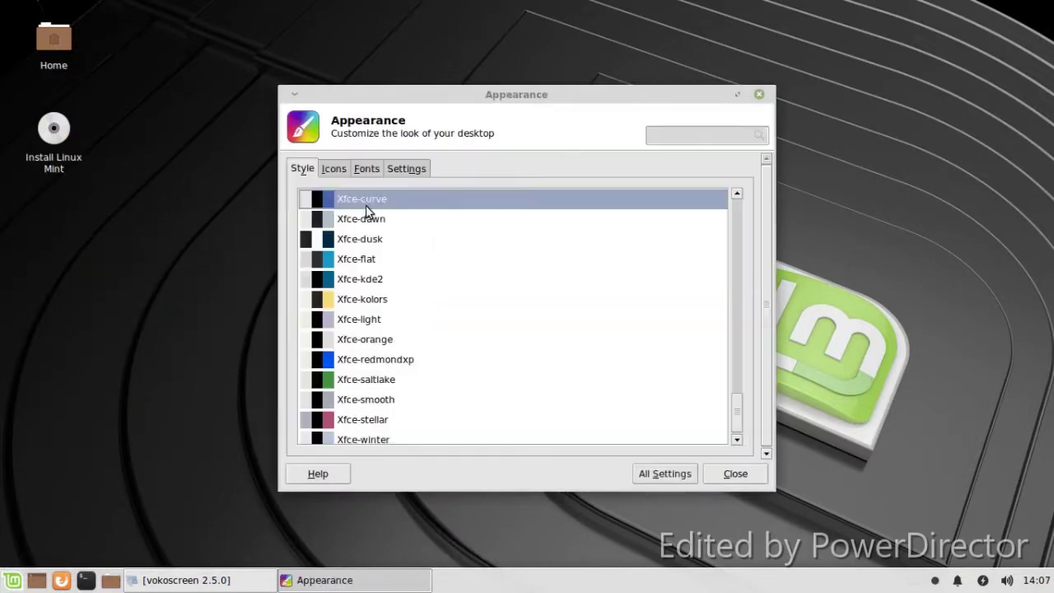
pyautogui.click(365, 232)
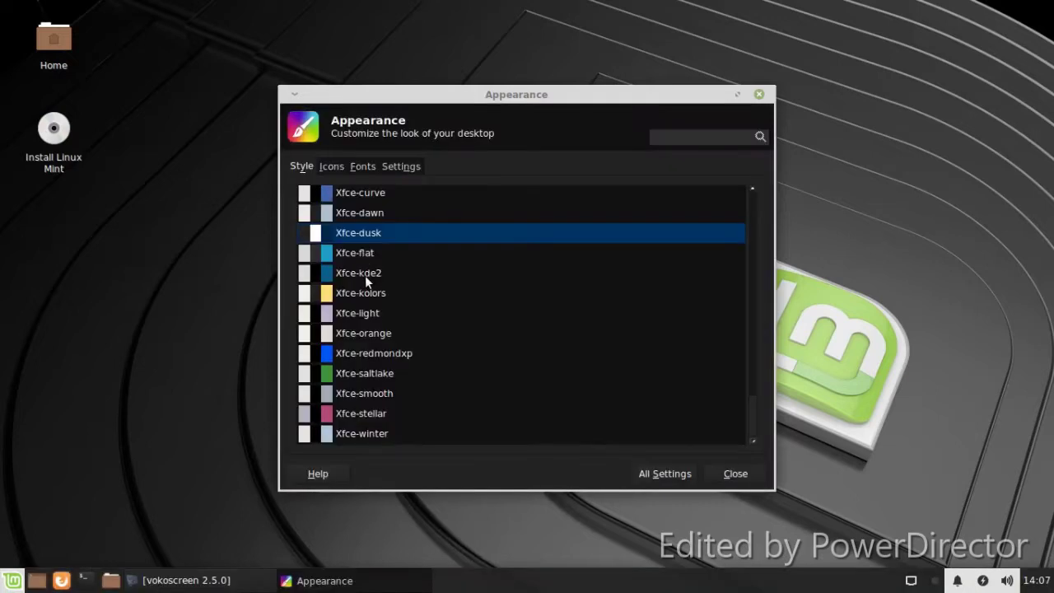
pyautogui.click(10, 584)
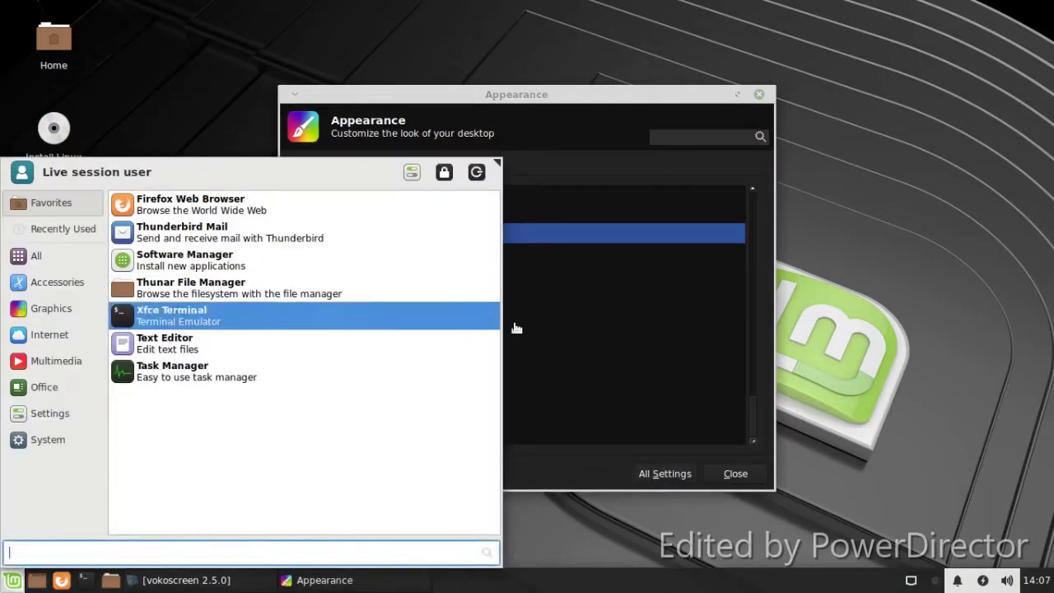
pyautogui.click(621, 342)
# - Try out the Mint-Y-Teal style and check how it looks in the applications menu
pyautogui.scroll(8, 379, 393)
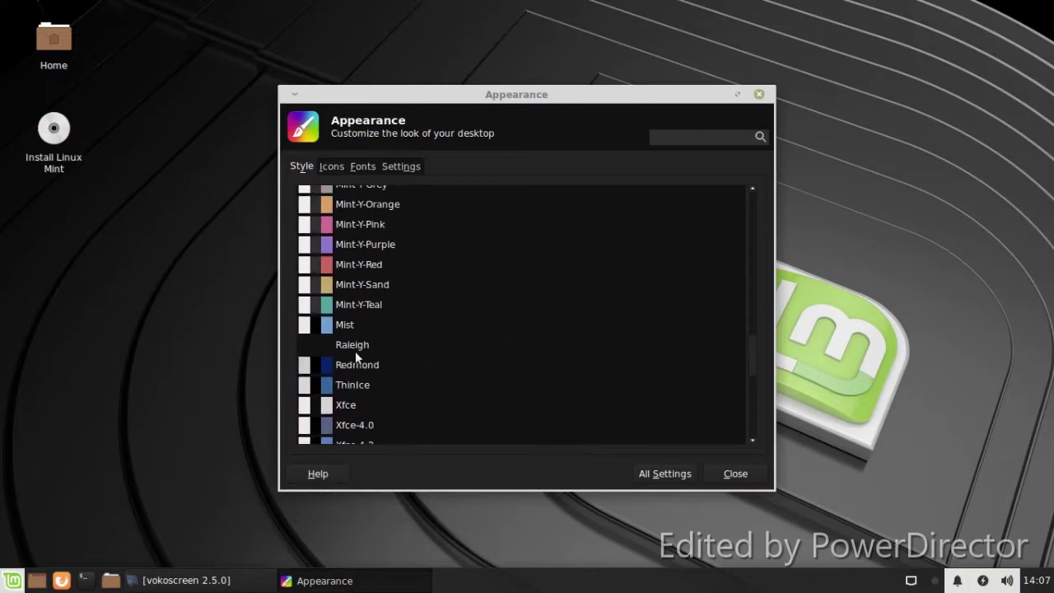
pyautogui.click(359, 350)
pyautogui.click(356, 328)
pyautogui.click(362, 308)
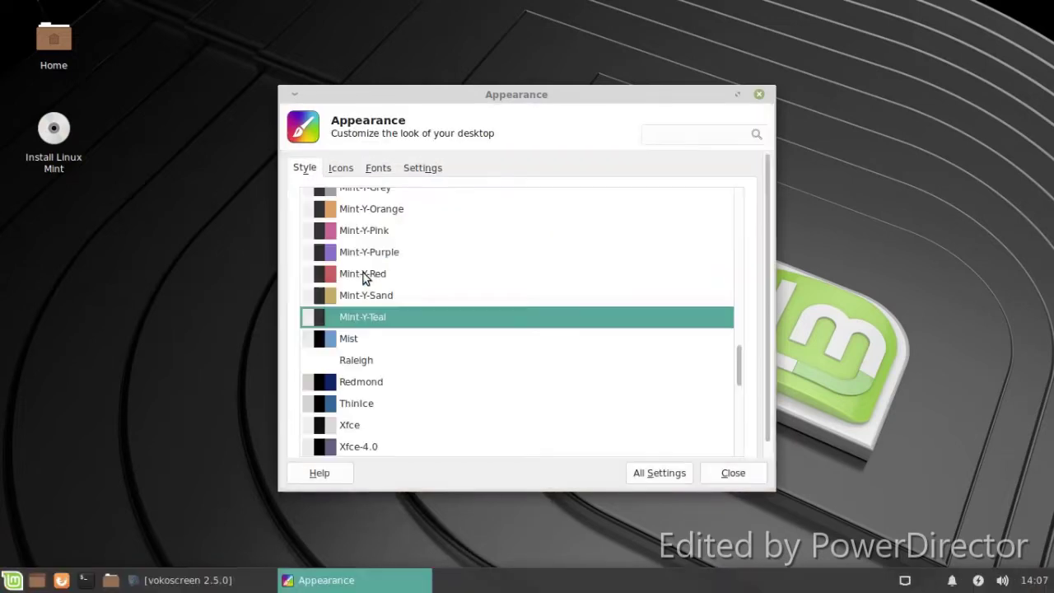
pyautogui.click(12, 580)
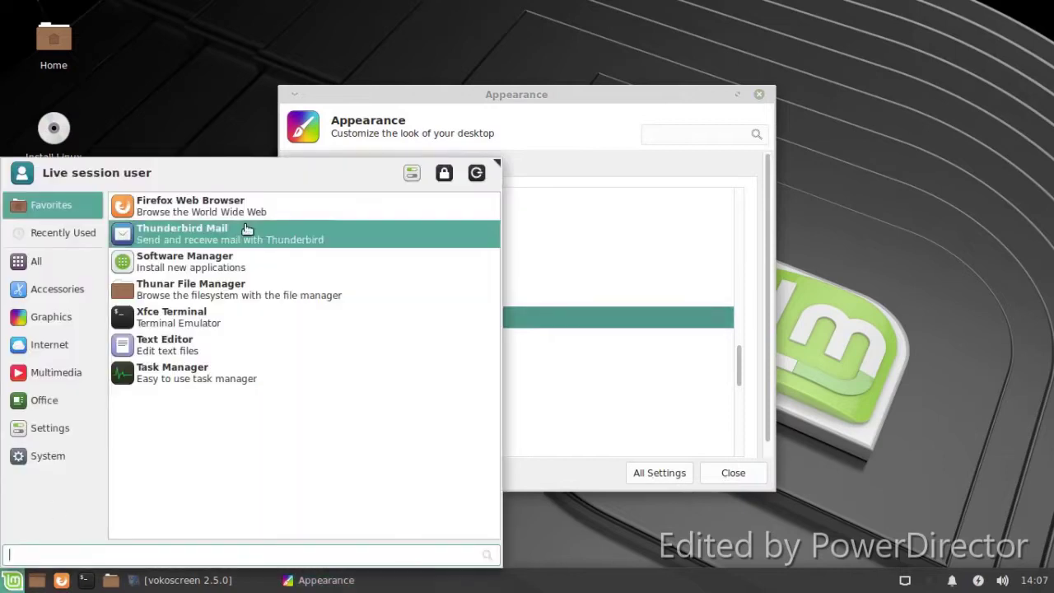
pyautogui.click(702, 282)
# - Apply the Mint-Y-Dark-Red style and check how it looks in the applications menu
pyautogui.scroll(10, 329, 358)
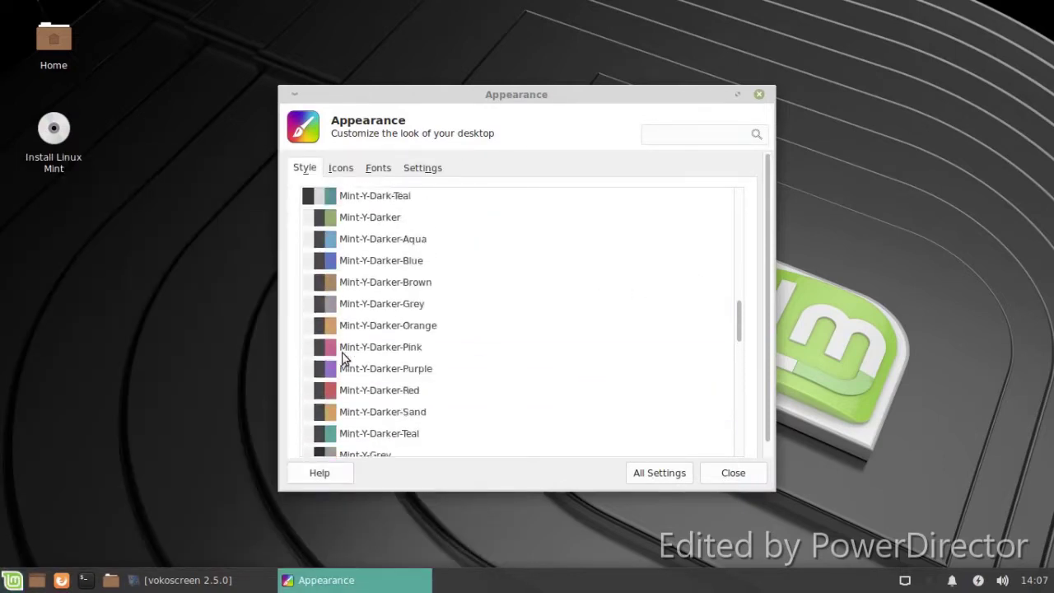
pyautogui.click(344, 346)
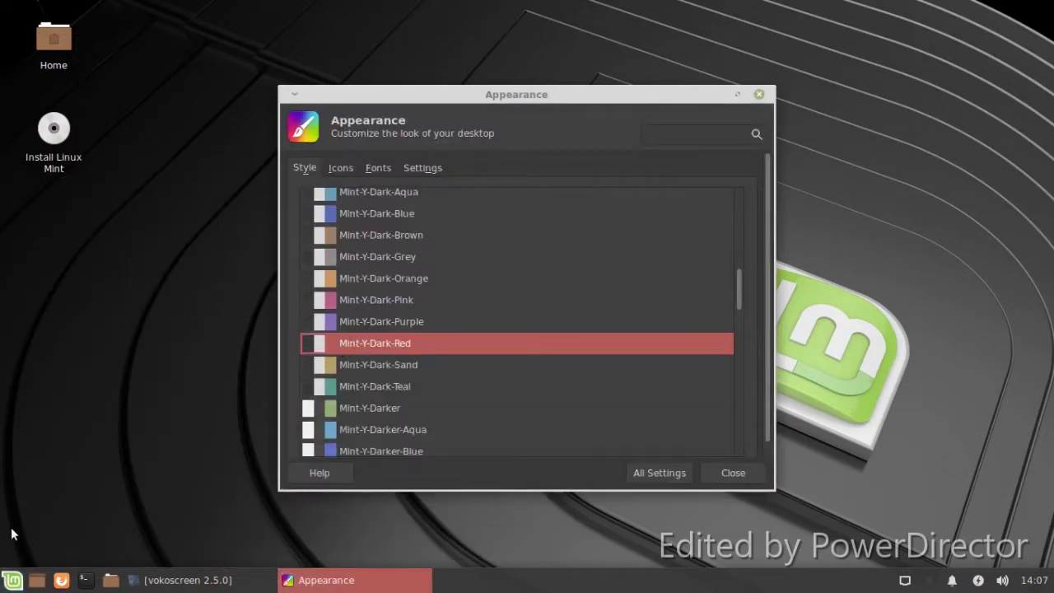
pyautogui.click(12, 579)
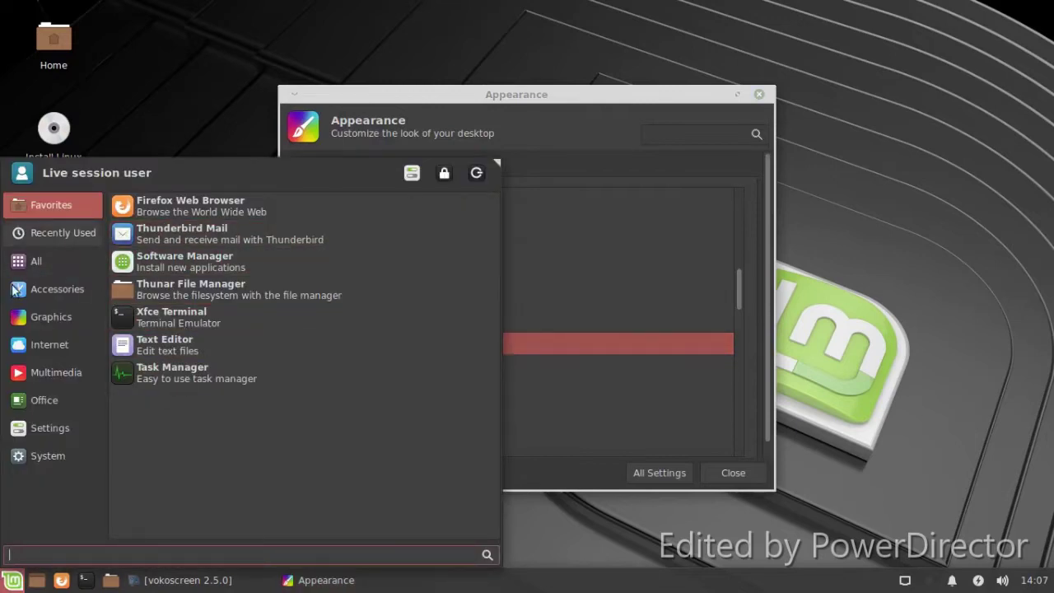
pyautogui.click(601, 436)
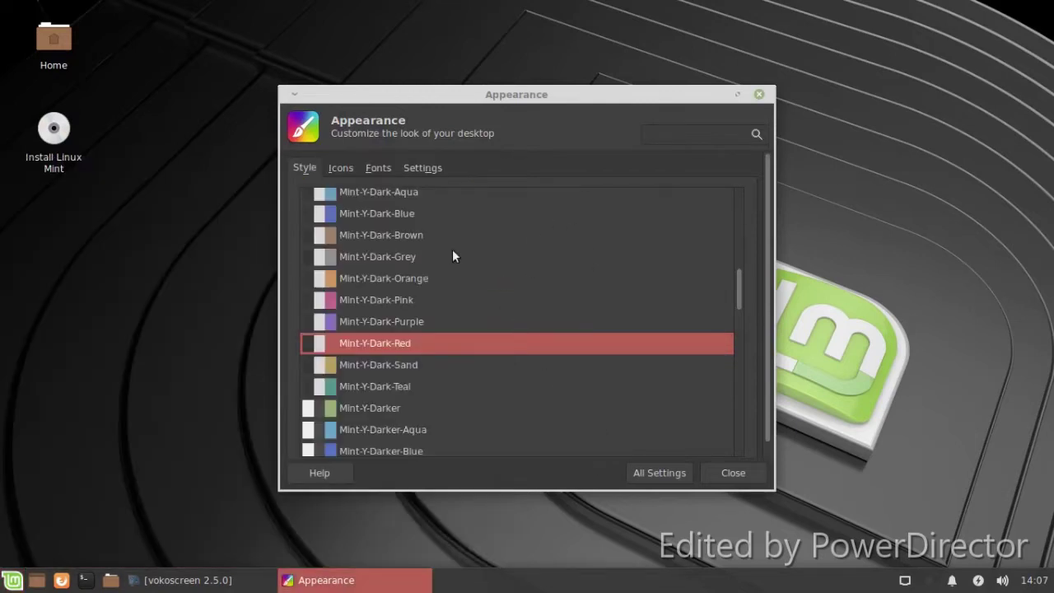
# - Apply the Mint-Y-Dark-Aqua icon theme and check its folder icons in the applications menu
pyautogui.click(336, 165)
pyautogui.scroll(2, 469, 391)
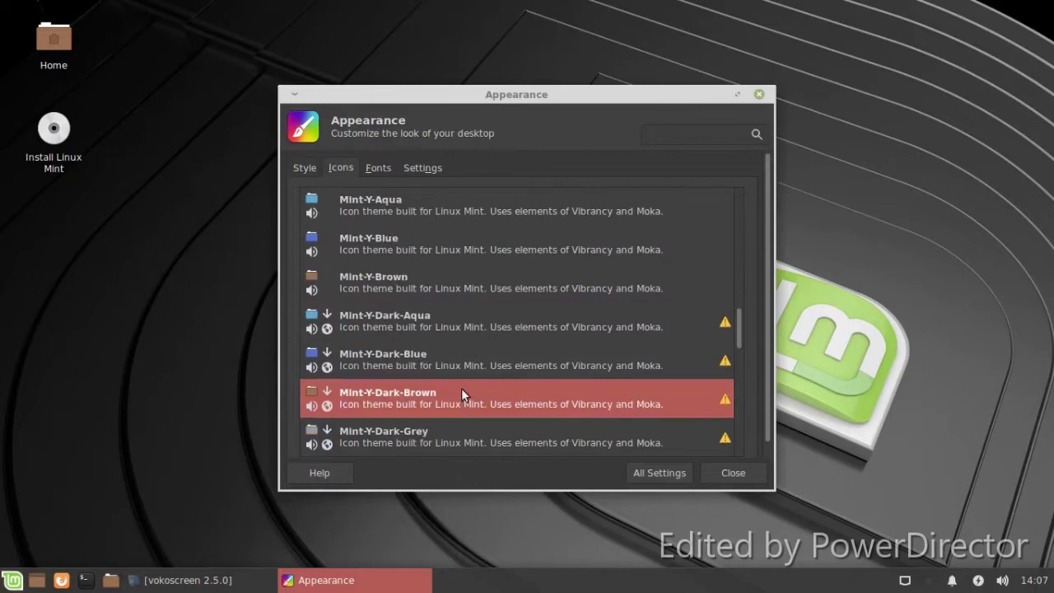
pyautogui.click(457, 333)
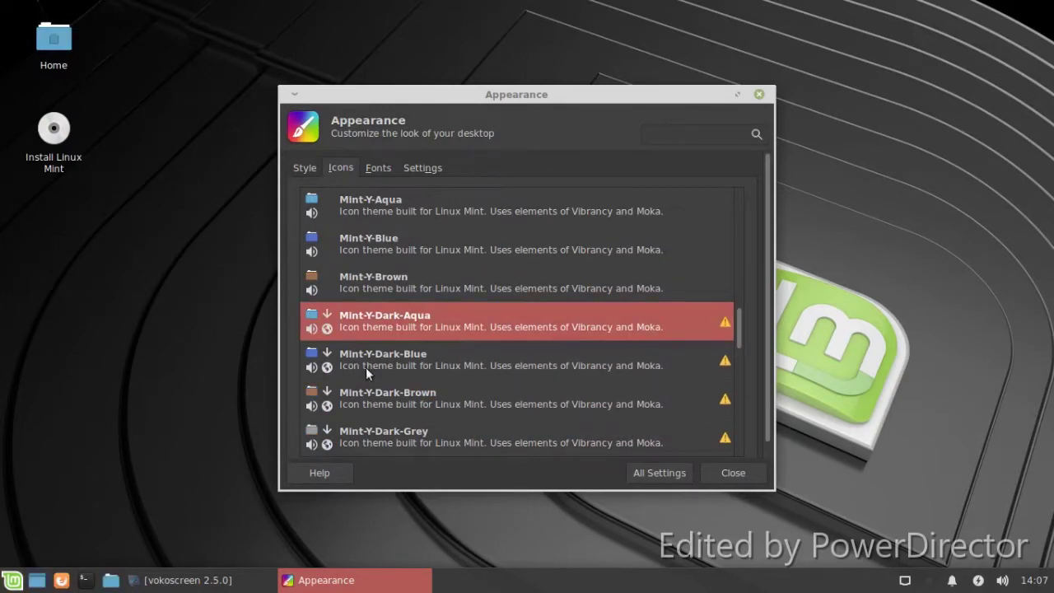
pyautogui.click(13, 580)
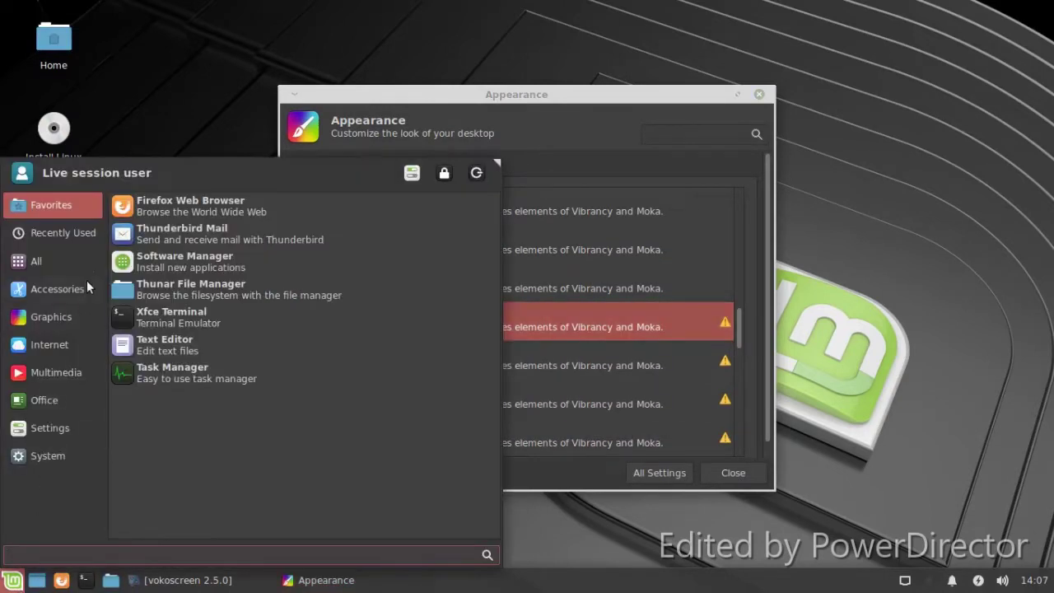
pyautogui.click(564, 491)
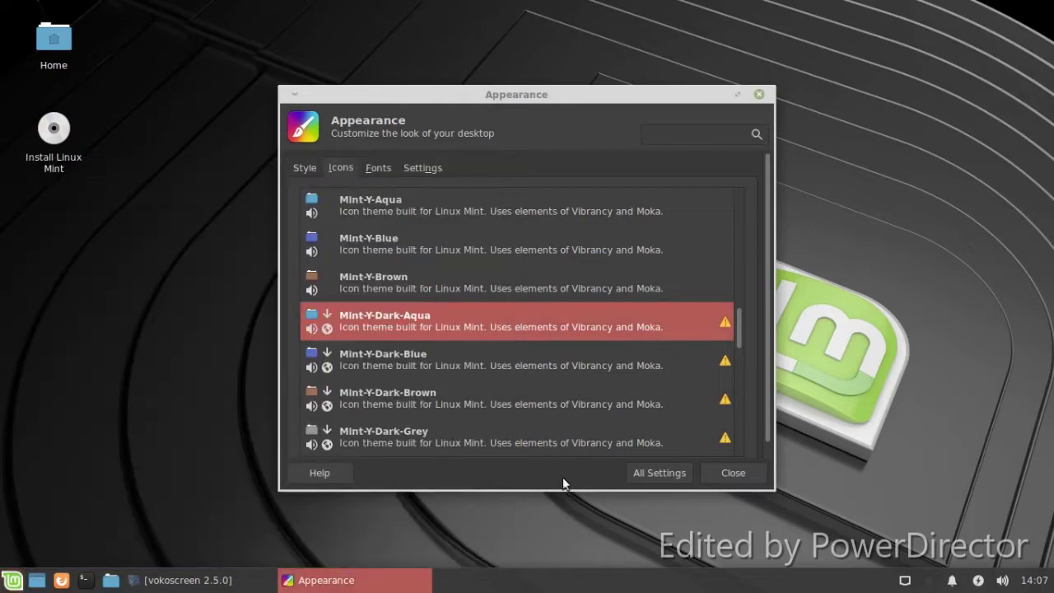
# - Look through the full list of available icon themes from beginning to end
pyautogui.scroll(-2, 554, 395)
pyautogui.scroll(4, 554, 396)
pyautogui.scroll(7, 542, 400)
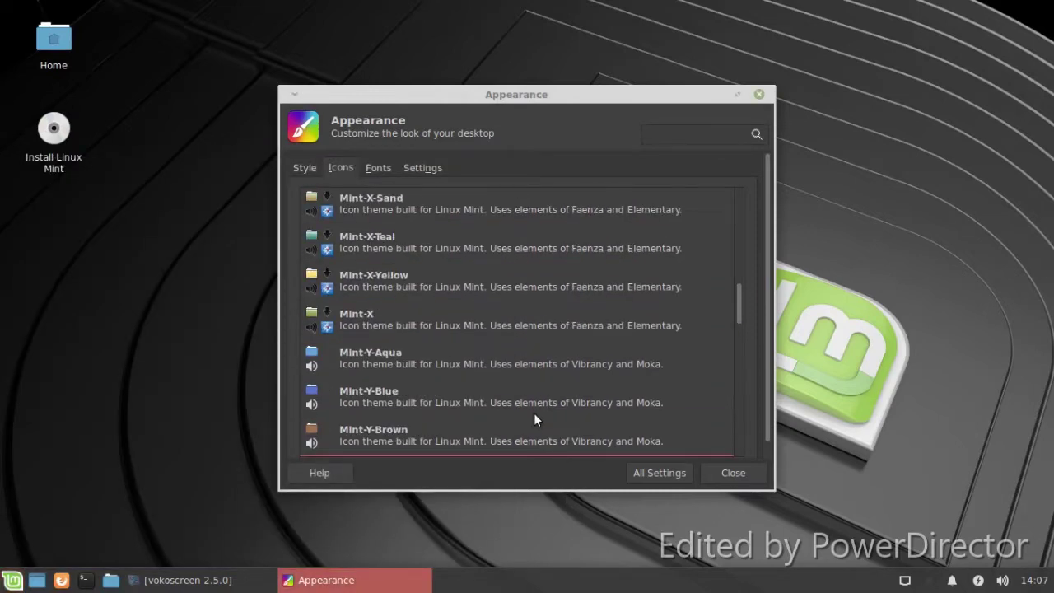
pyautogui.scroll(6, 535, 402)
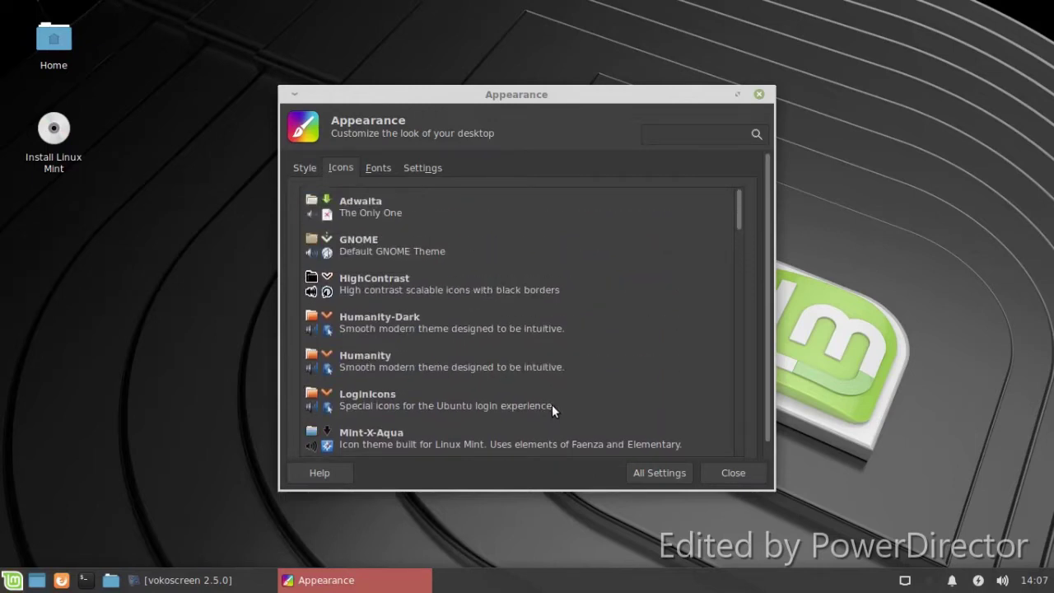
pyautogui.scroll(-14, 552, 404)
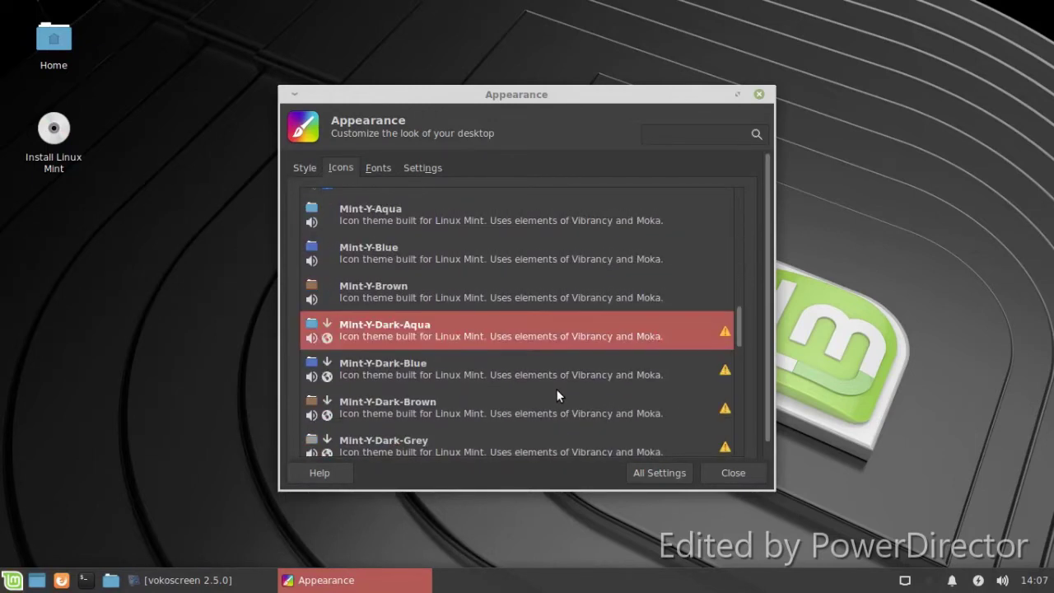
pyautogui.scroll(-2, 556, 388)
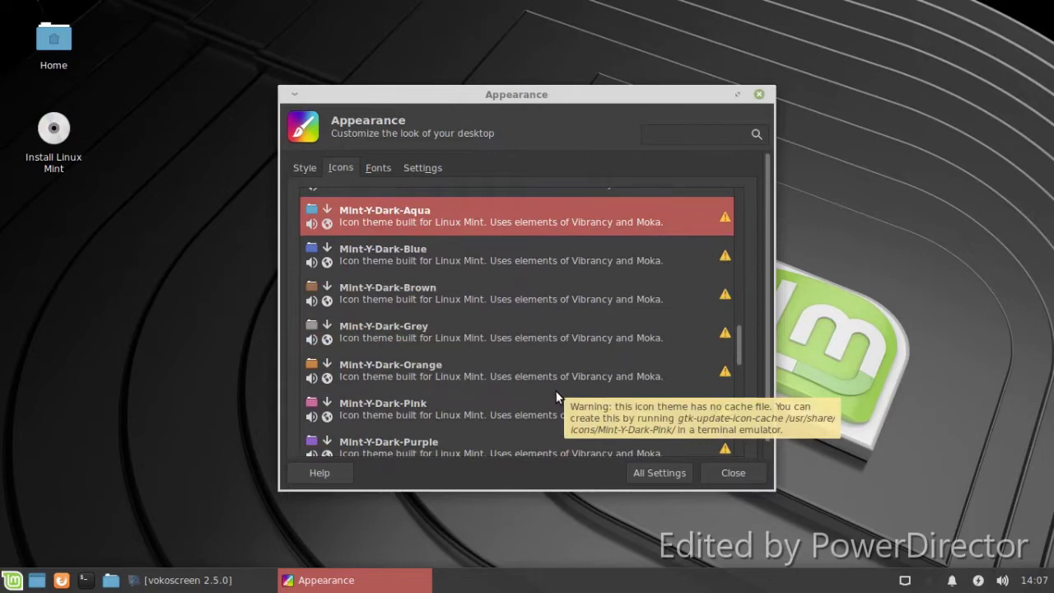
pyautogui.scroll(-7, 555, 397)
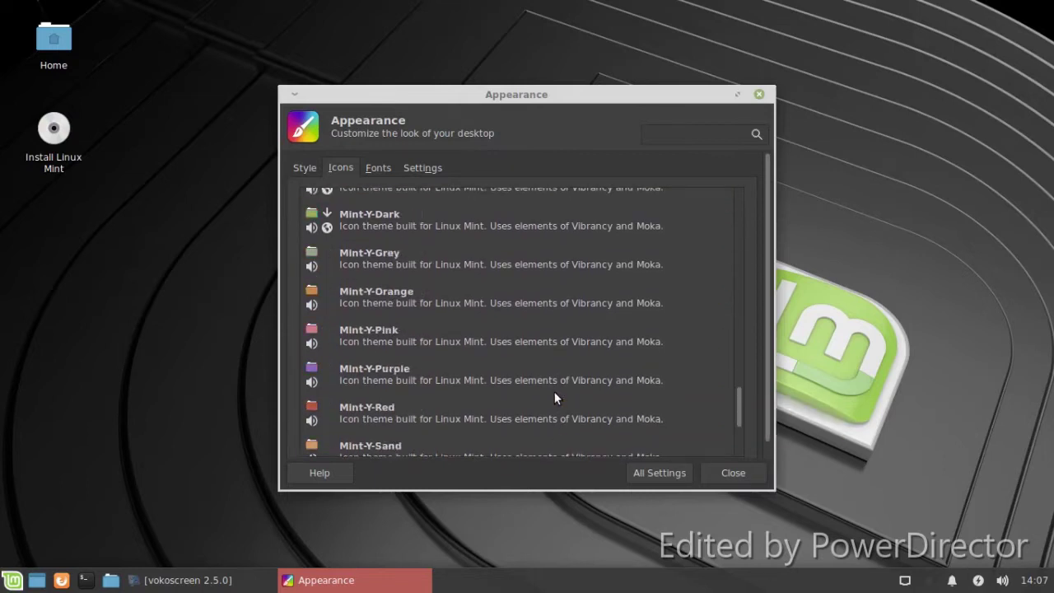
pyautogui.scroll(-3, 554, 395)
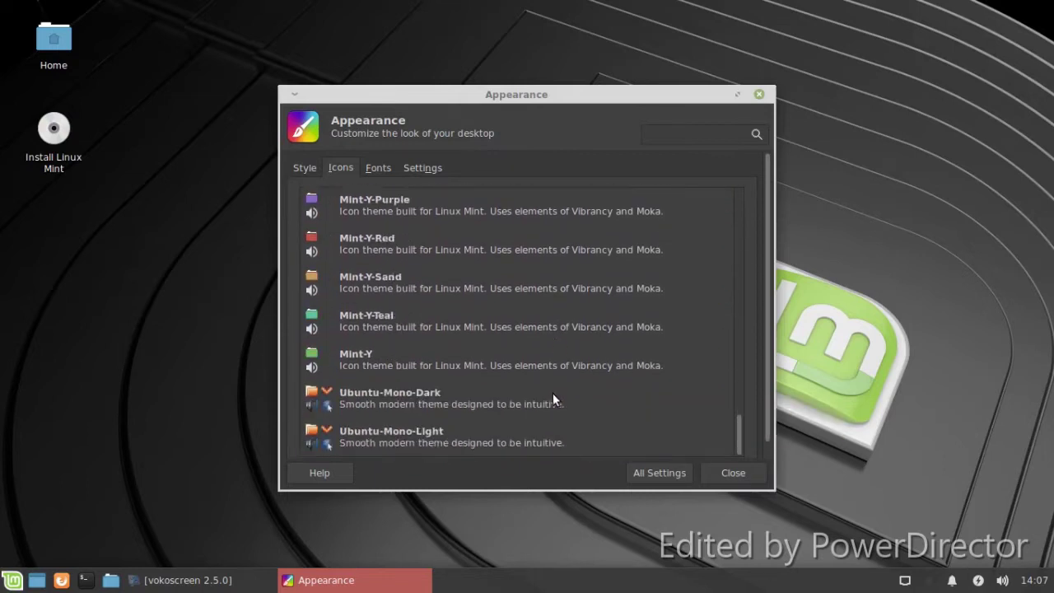
# - Return to all settings, open the Xfce Terminal preferences, and raise the opacity of the terminal's transparent background
pyautogui.click(655, 474)
pyautogui.click(521, 330)
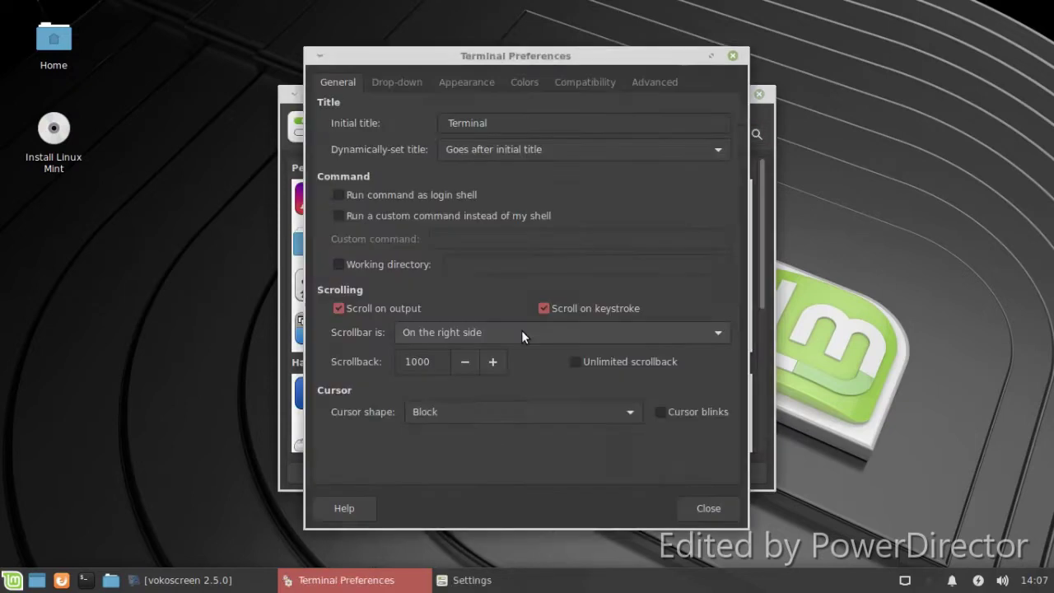
pyautogui.click(451, 125)
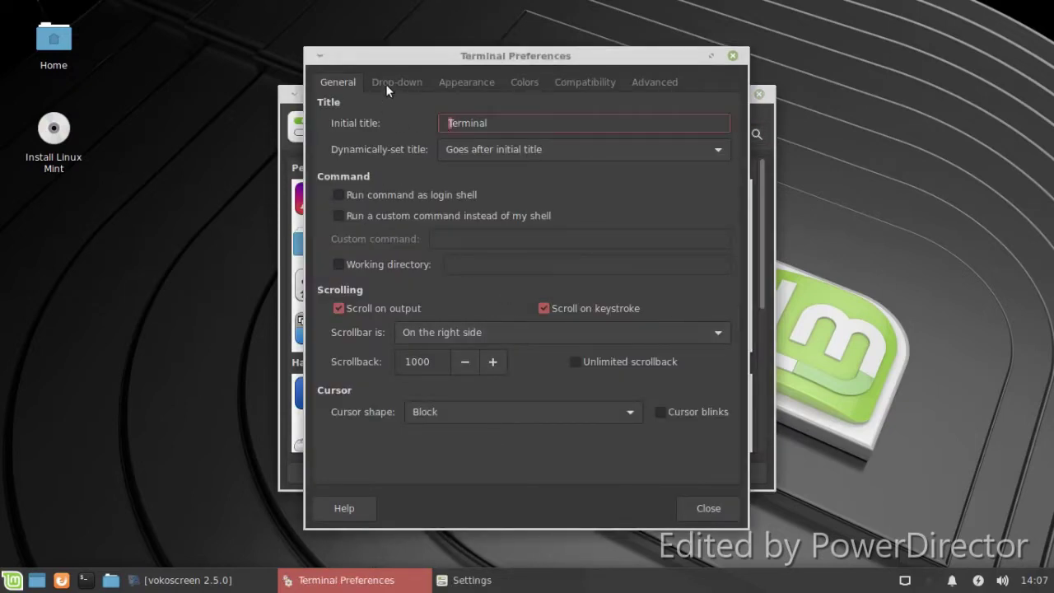
pyautogui.click(387, 79)
pyautogui.click(445, 86)
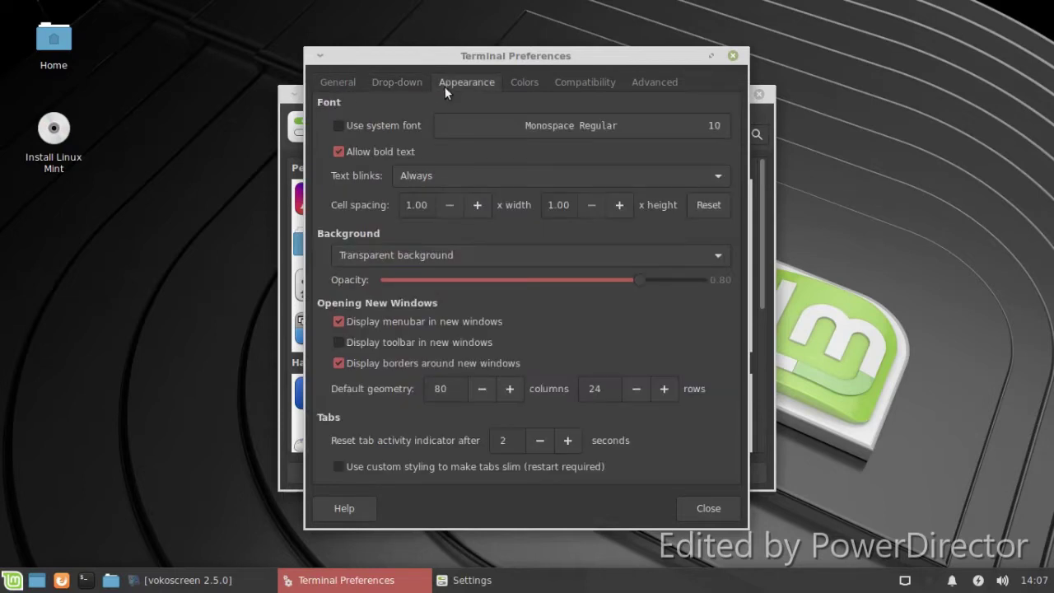
pyautogui.moveTo(630, 279); pyautogui.dragTo(708, 280)
# - Review the terminal's color, compatibility and advanced preferences, and close the preferences
pyautogui.click(525, 82)
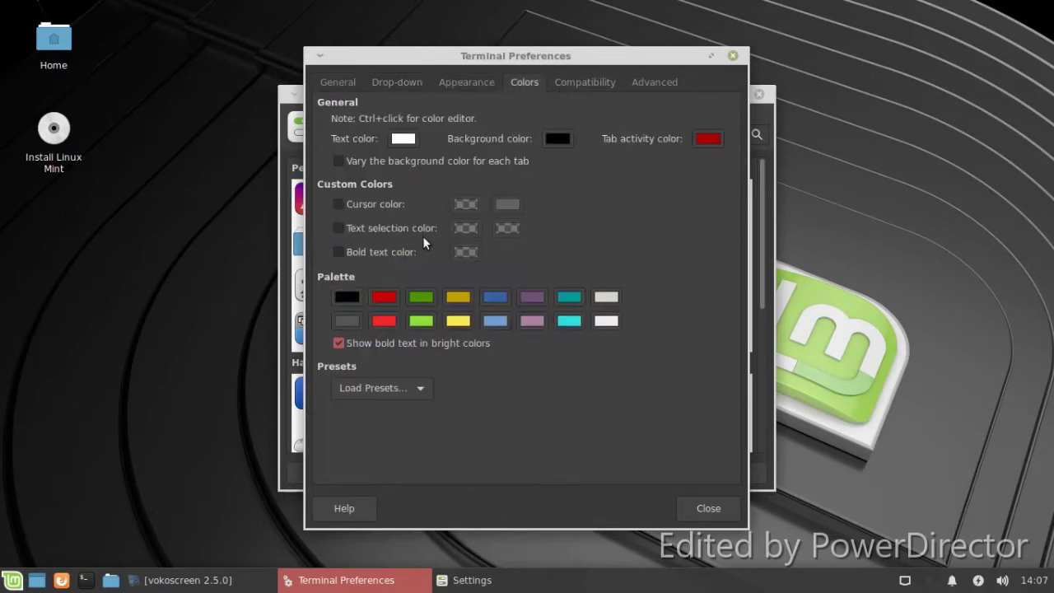
pyautogui.click(584, 82)
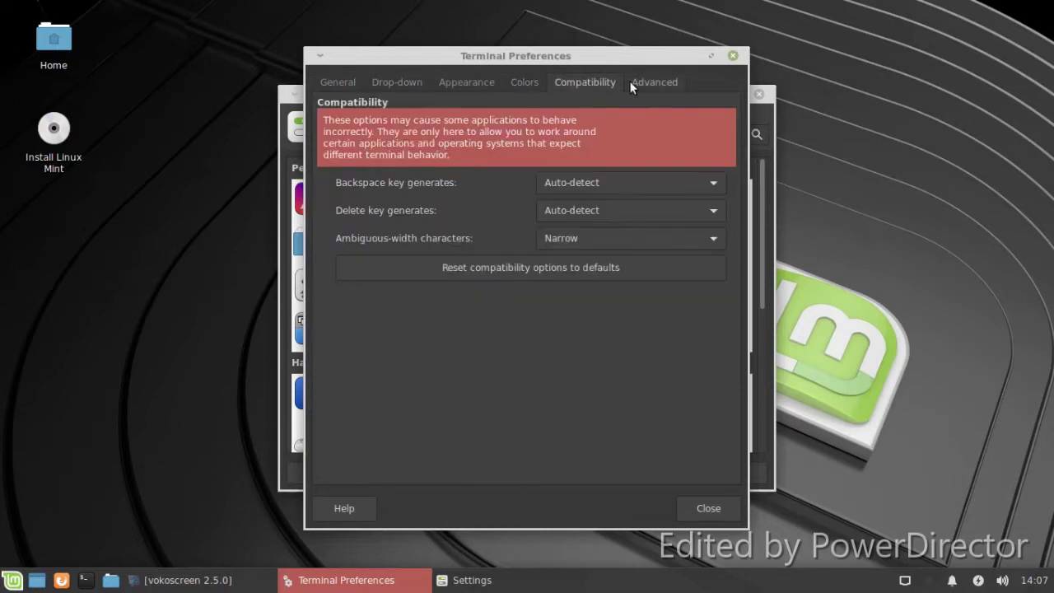
pyautogui.click(634, 82)
pyautogui.click(732, 55)
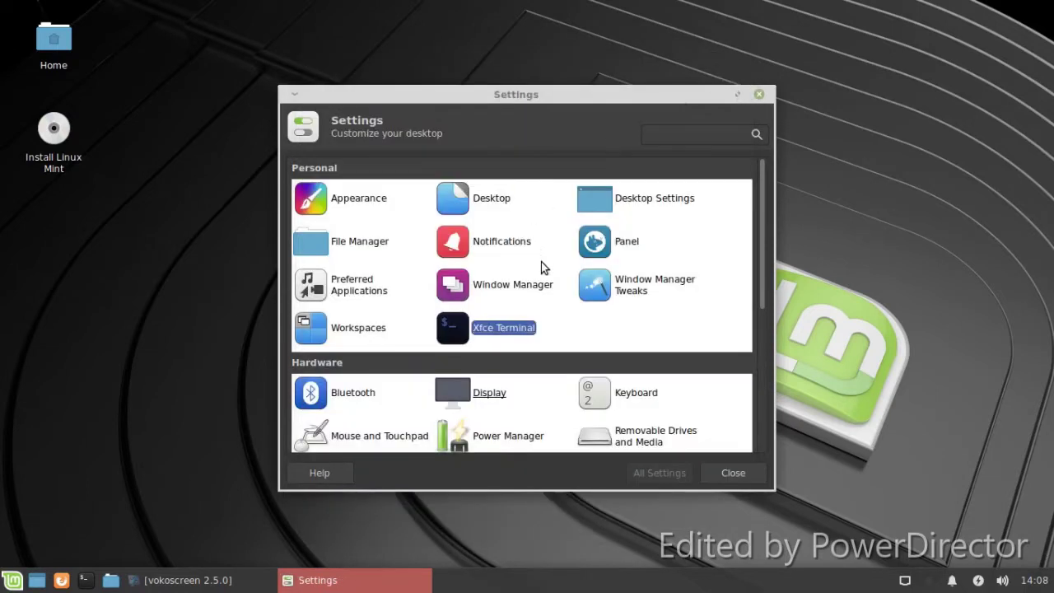
# - Open the Driver Manager from the system settings to check for proprietary drivers, and close it
pyautogui.scroll(-2, 534, 272)
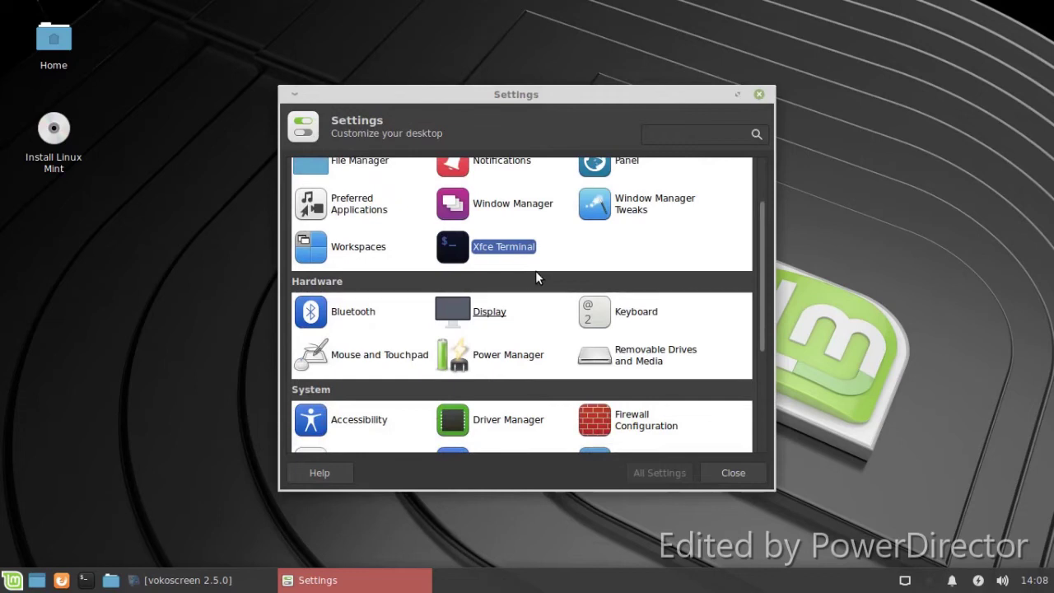
pyautogui.scroll(-2, 535, 276)
pyautogui.scroll(-2, 538, 280)
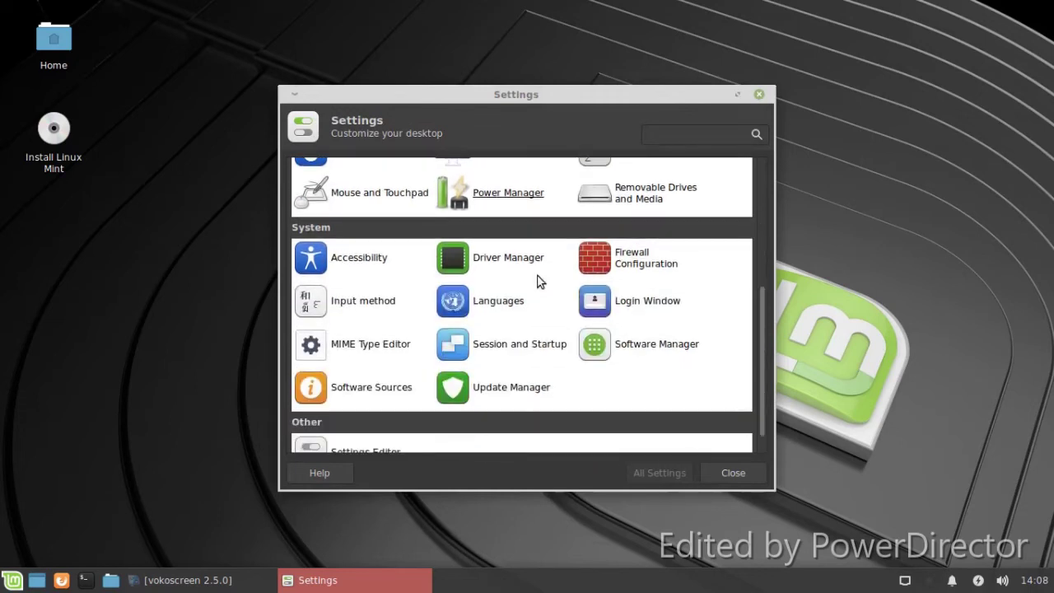
pyautogui.click(525, 257)
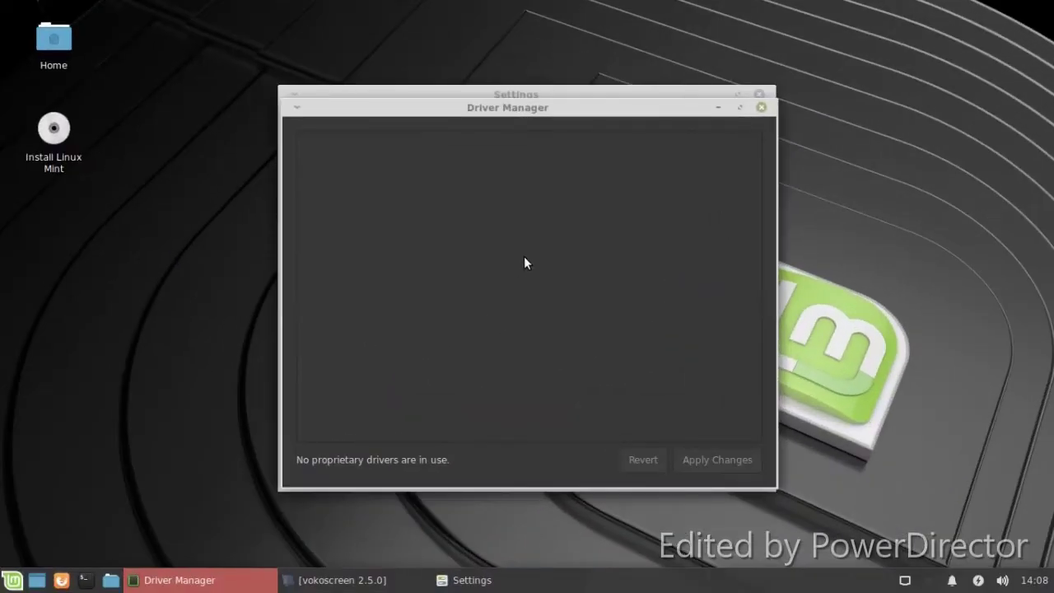
pyautogui.click(755, 109)
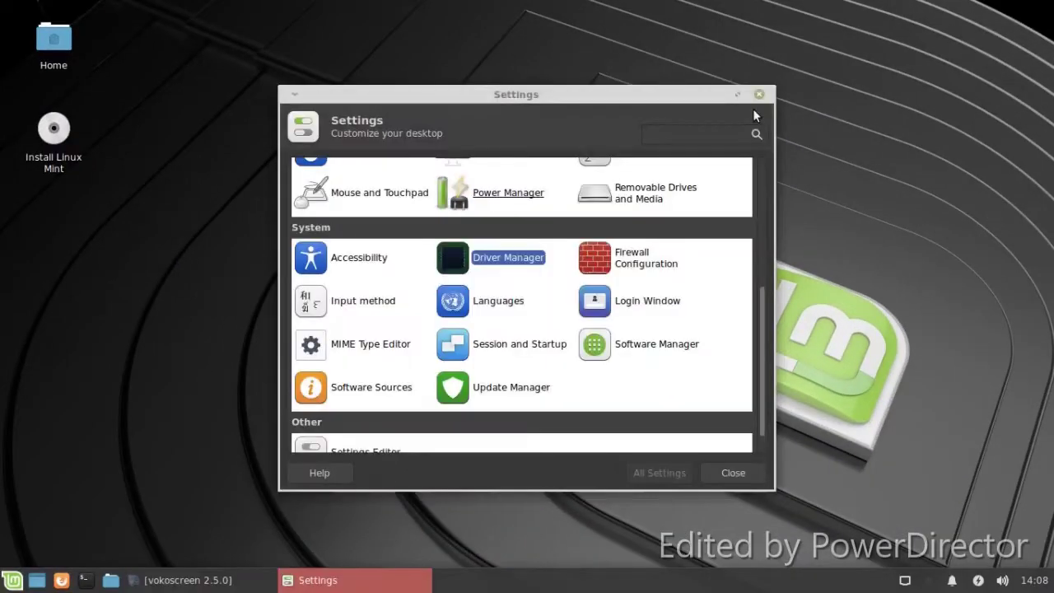
# - Open the Update Manager from the system settings, look it over, and close it
pyautogui.scroll(-1, 477, 371)
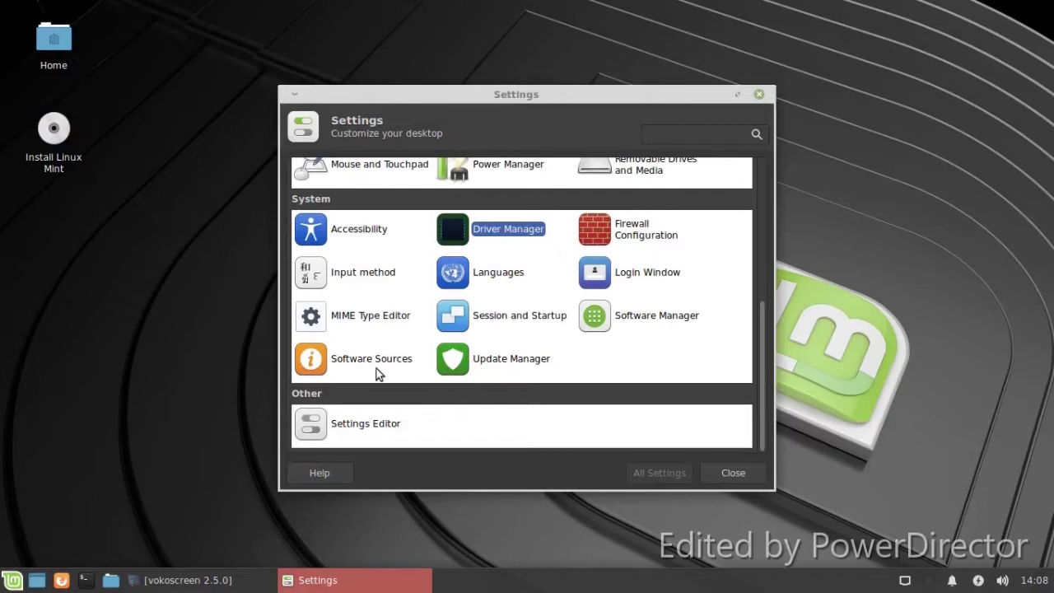
pyautogui.click(465, 367)
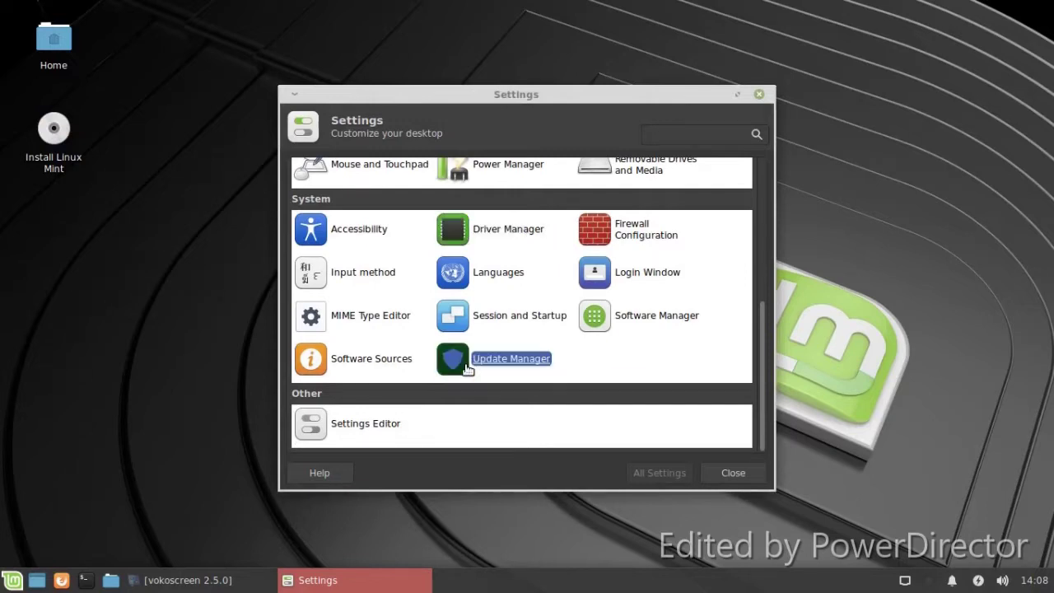
pyautogui.click(657, 519)
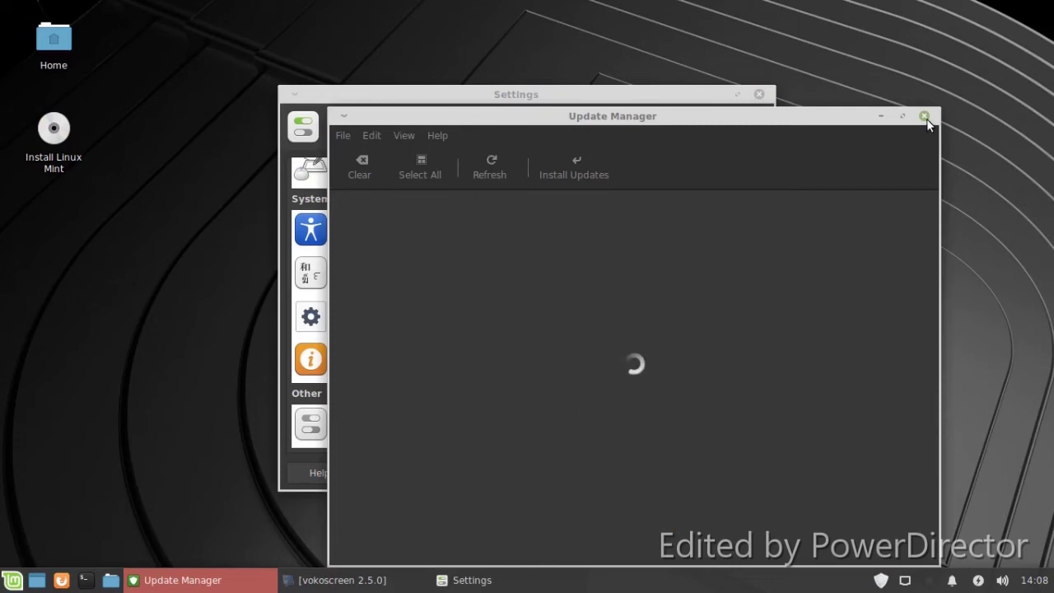
pyautogui.click(924, 116)
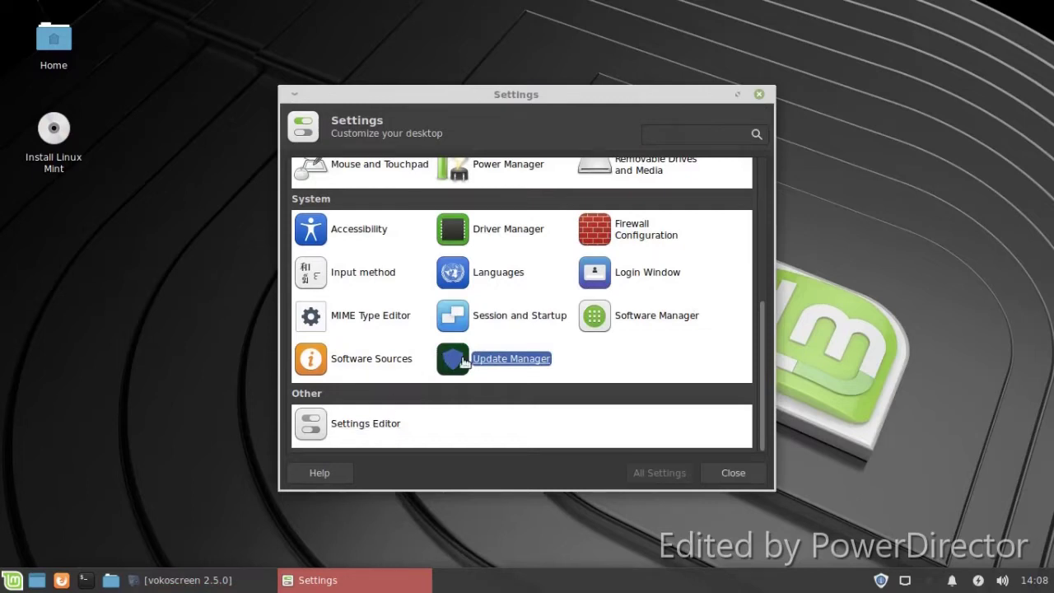
# - Open the File Manager preferences from the personal settings, review the display and side pane options, and close them
pyautogui.scroll(1, 475, 362)
pyautogui.scroll(1, 475, 356)
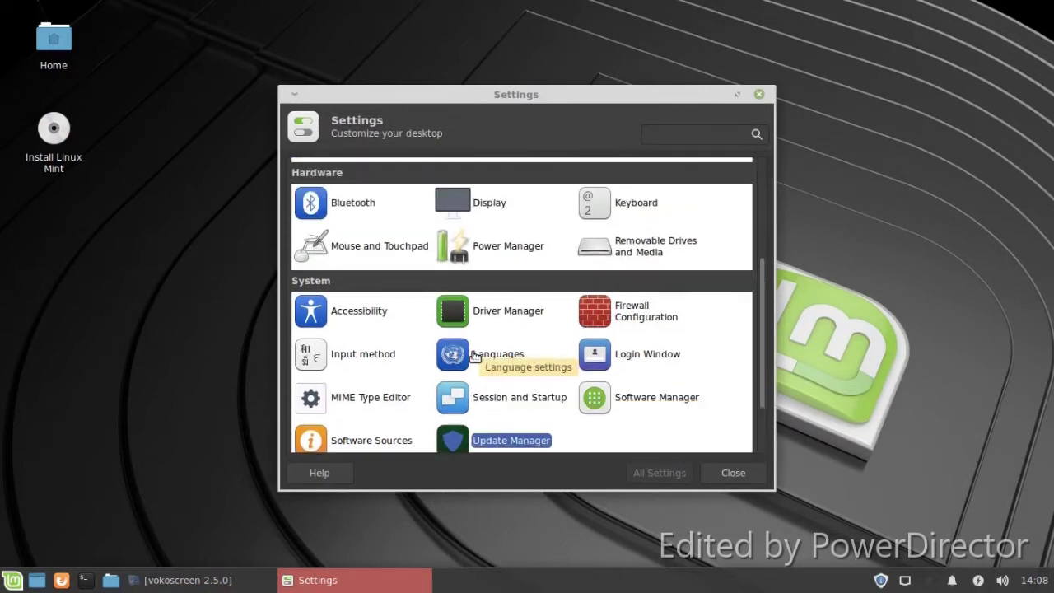
pyautogui.scroll(2, 475, 357)
pyautogui.scroll(1, 475, 359)
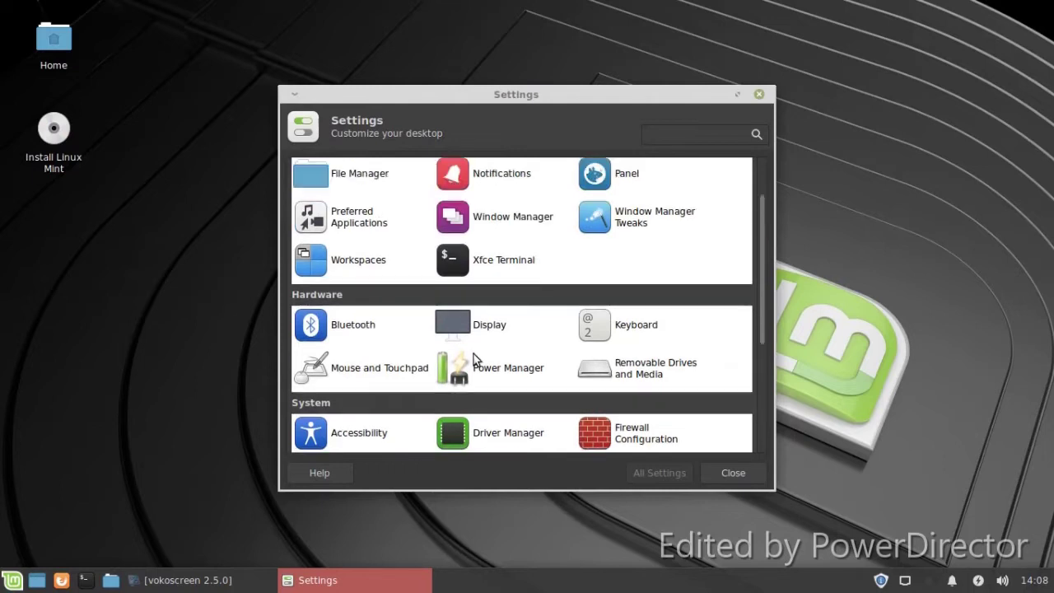
pyautogui.scroll(2, 642, 241)
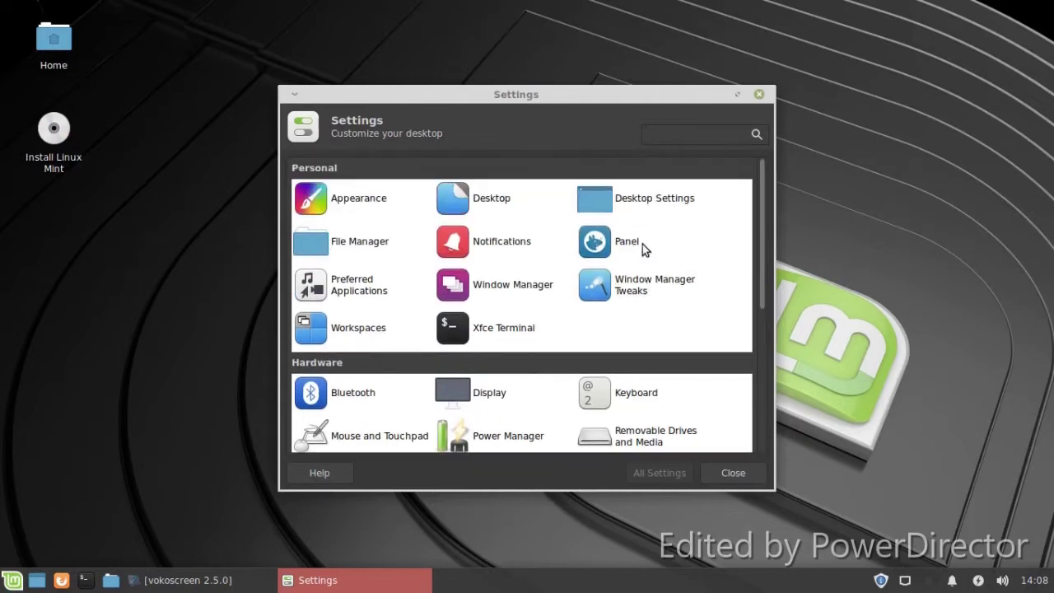
pyautogui.click(328, 242)
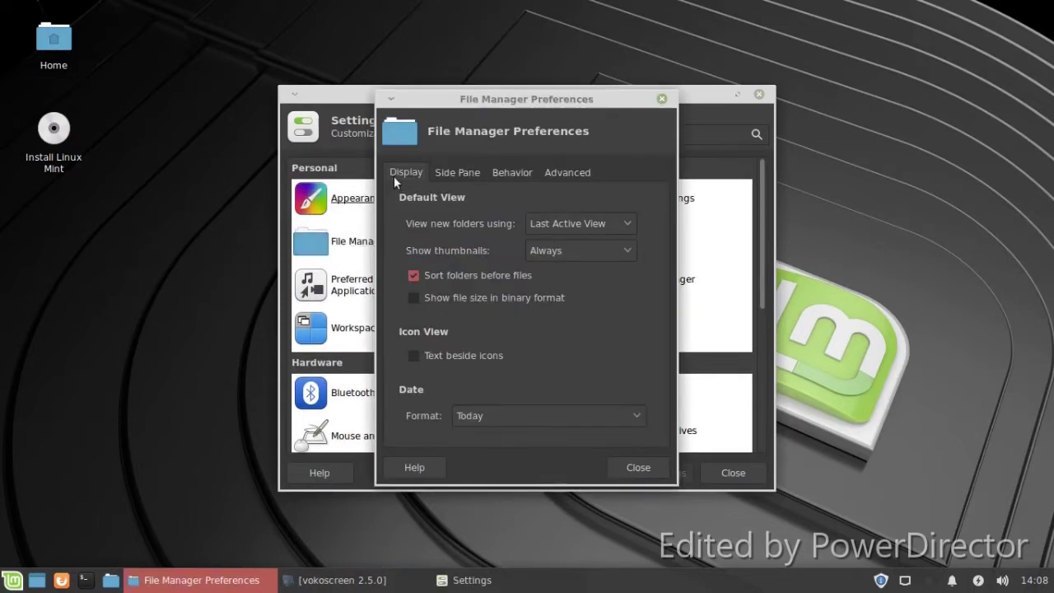
pyautogui.click(461, 174)
pyautogui.press('Escape')
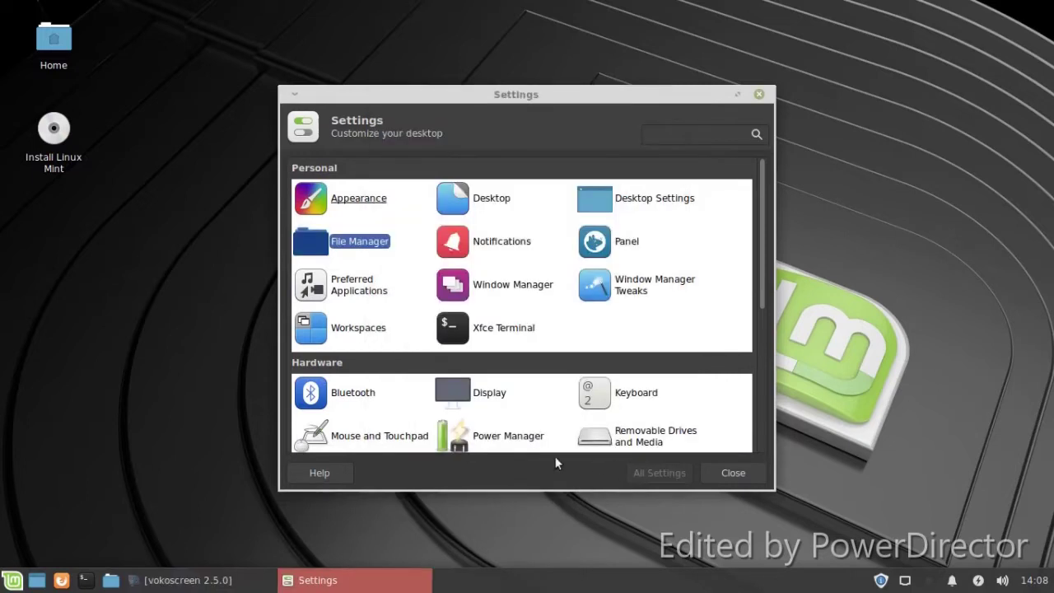
# - Set the desktop style to Mint-Y-Darker in the Appearance settings and check how the application menu looks with it
pyautogui.click(358, 197)
pyautogui.click(383, 221)
pyautogui.click(359, 263)
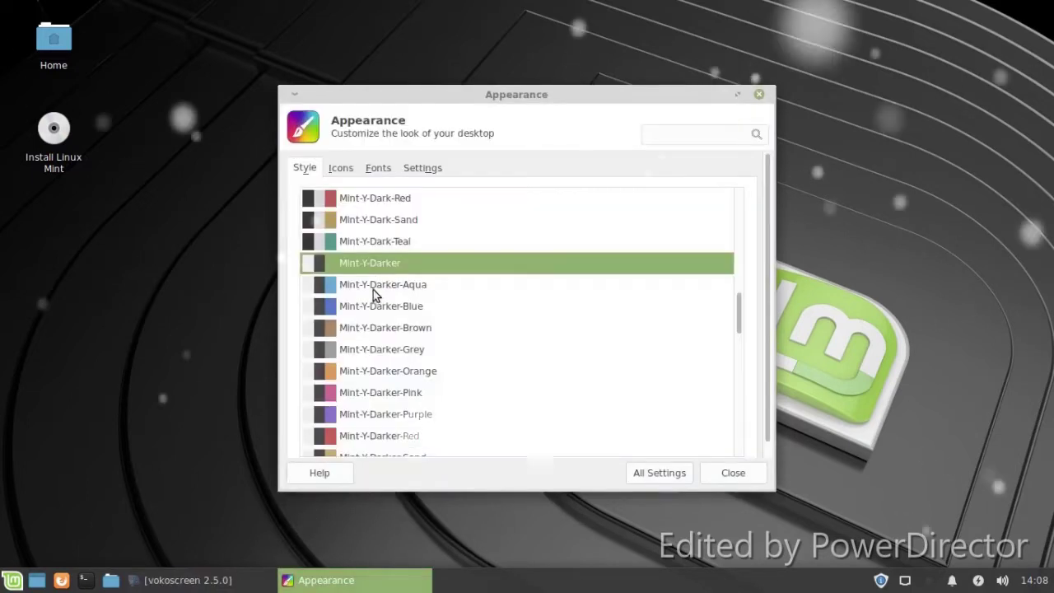
pyautogui.click(12, 580)
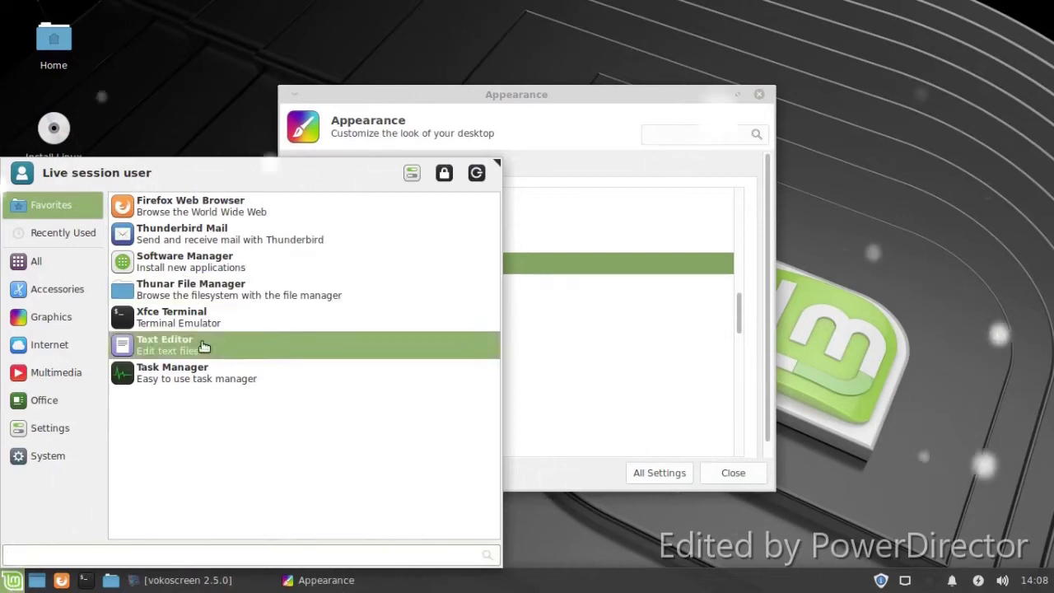
pyautogui.click(223, 75)
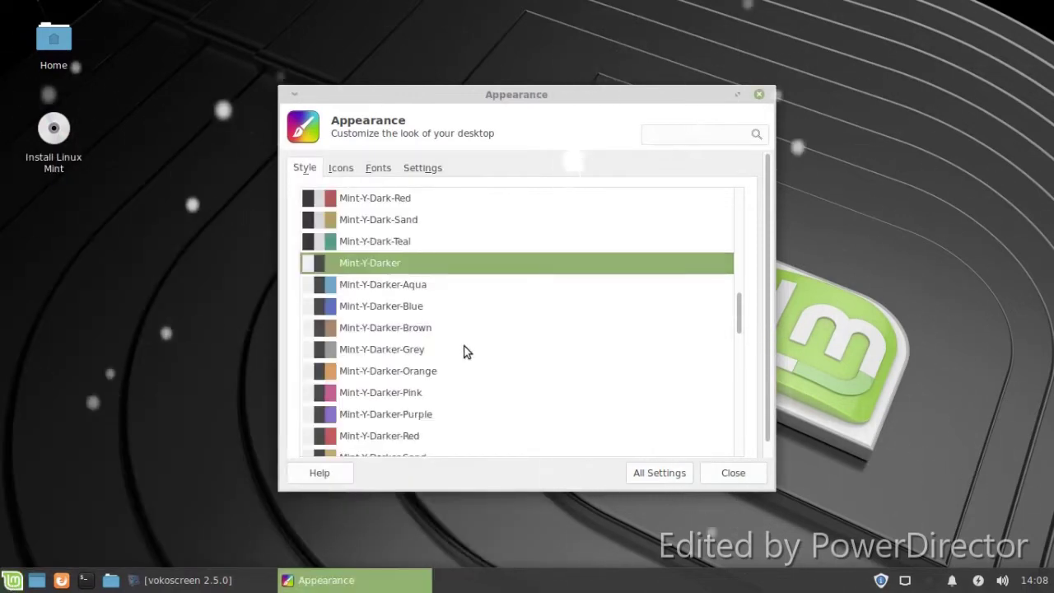
# - Return to all settings, look through the hardware and system sections, and open the Window Manager settings
pyautogui.click(661, 475)
pyautogui.click(187, 579)
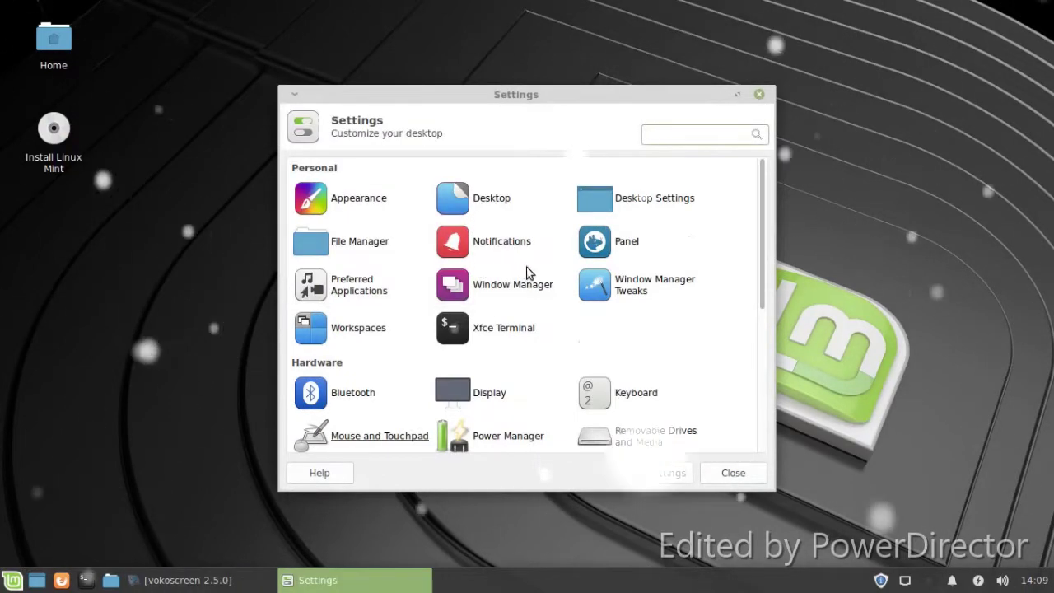
pyautogui.scroll(-2, 534, 278)
pyautogui.scroll(-1, 535, 280)
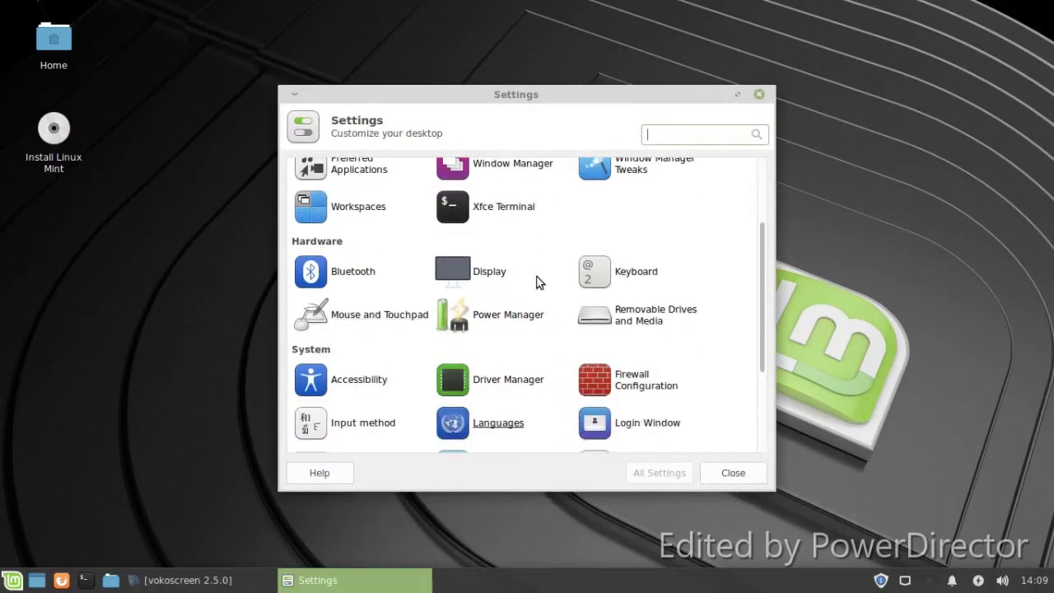
pyautogui.scroll(-1, 543, 288)
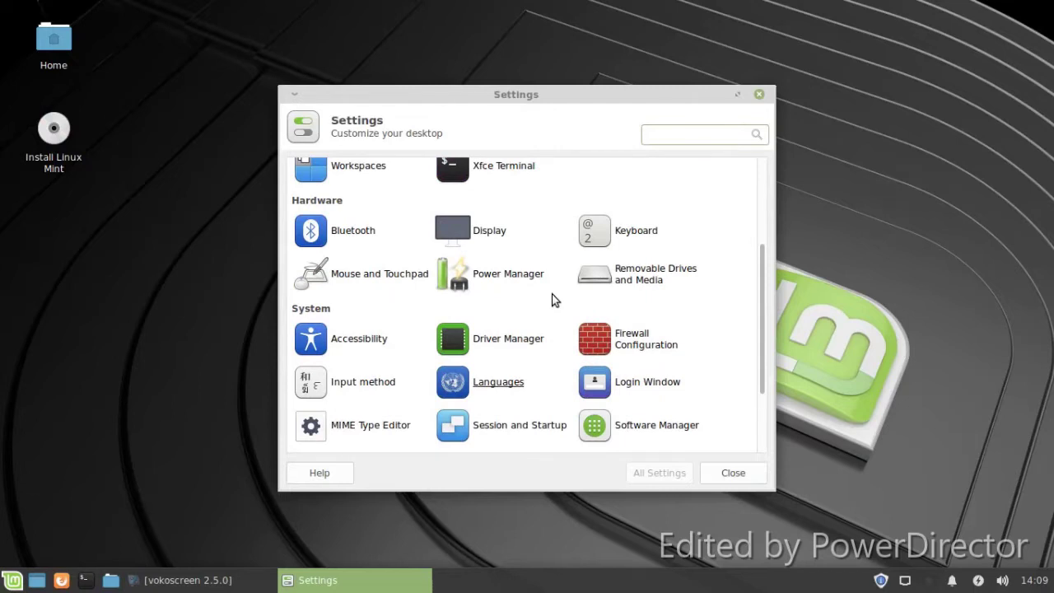
pyautogui.scroll(3, 553, 306)
pyautogui.click(512, 245)
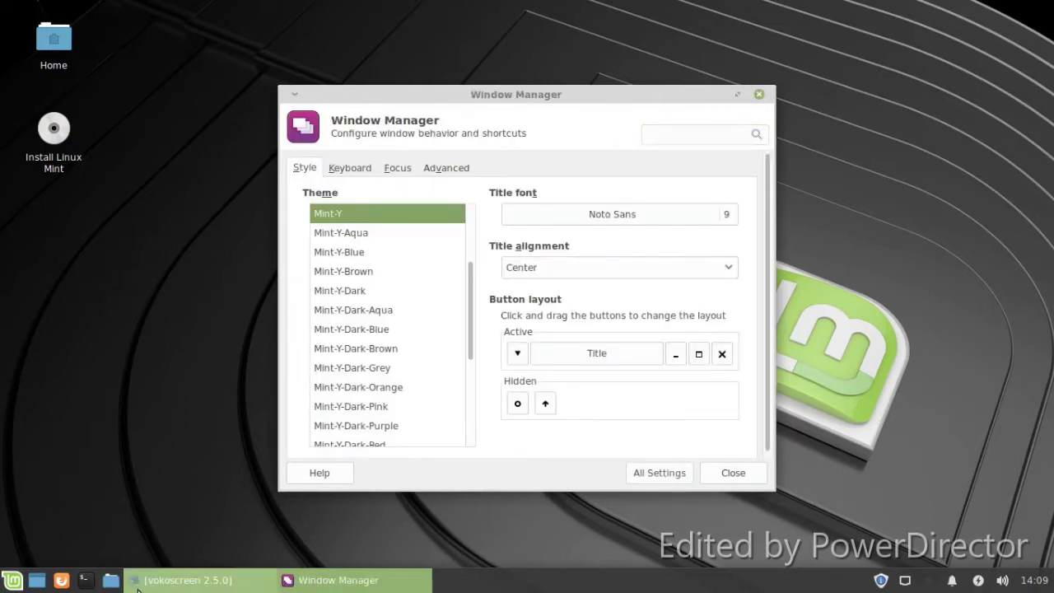
# - Try the Mint-Y-Brown, Mint-Y-Dark-Blue, Mint-Y-Pink and Mint-Y-Red window themes, and set the theme to Moheli
pyautogui.click(183, 580)
pyautogui.click(189, 270)
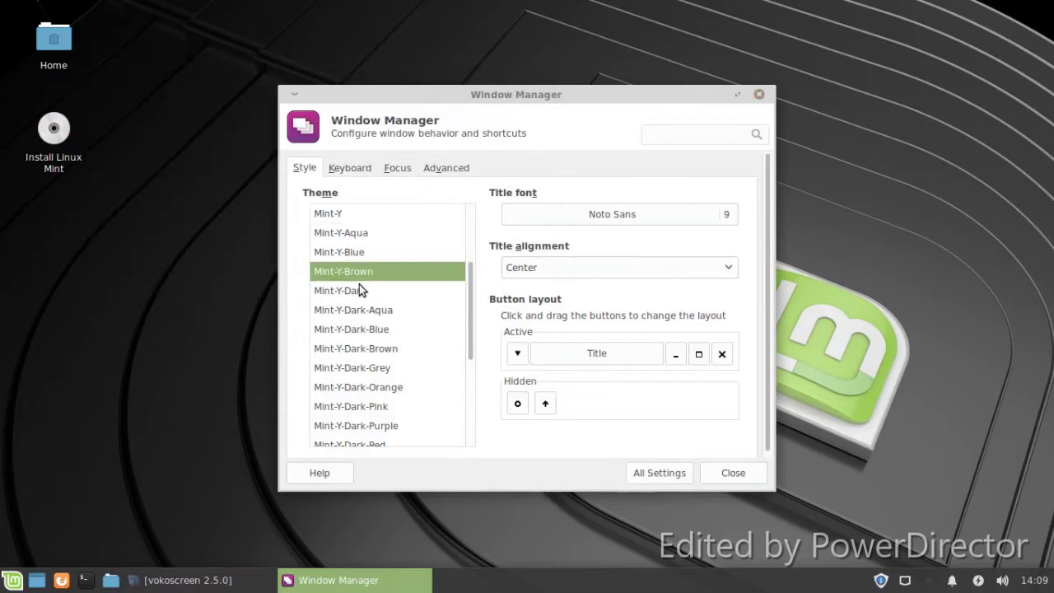
pyautogui.click(346, 326)
pyautogui.scroll(-2, 349, 333)
pyautogui.scroll(-2, 349, 337)
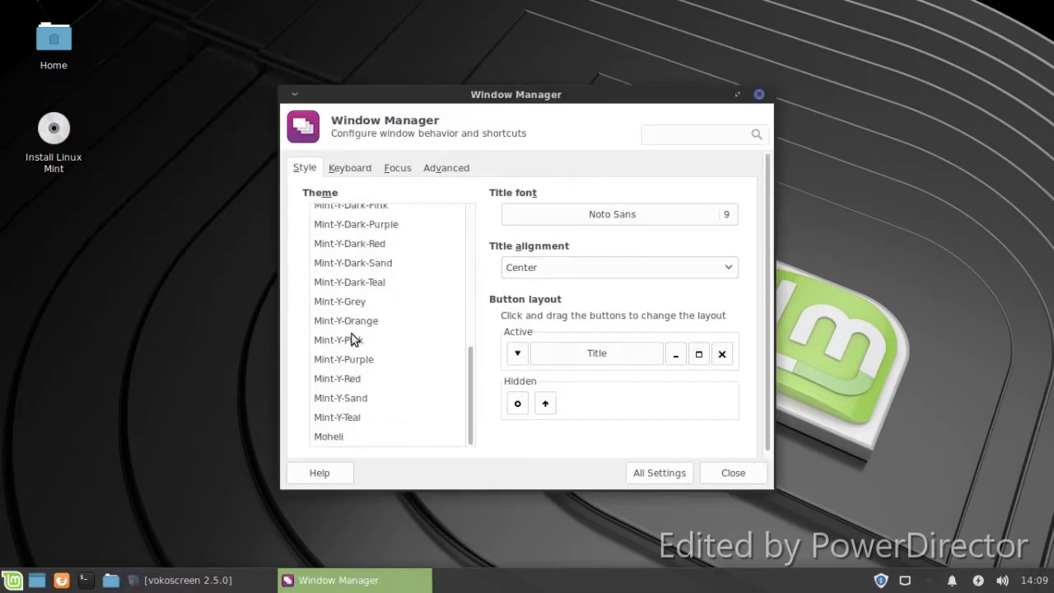
pyautogui.click(352, 342)
pyautogui.click(339, 379)
pyautogui.click(333, 438)
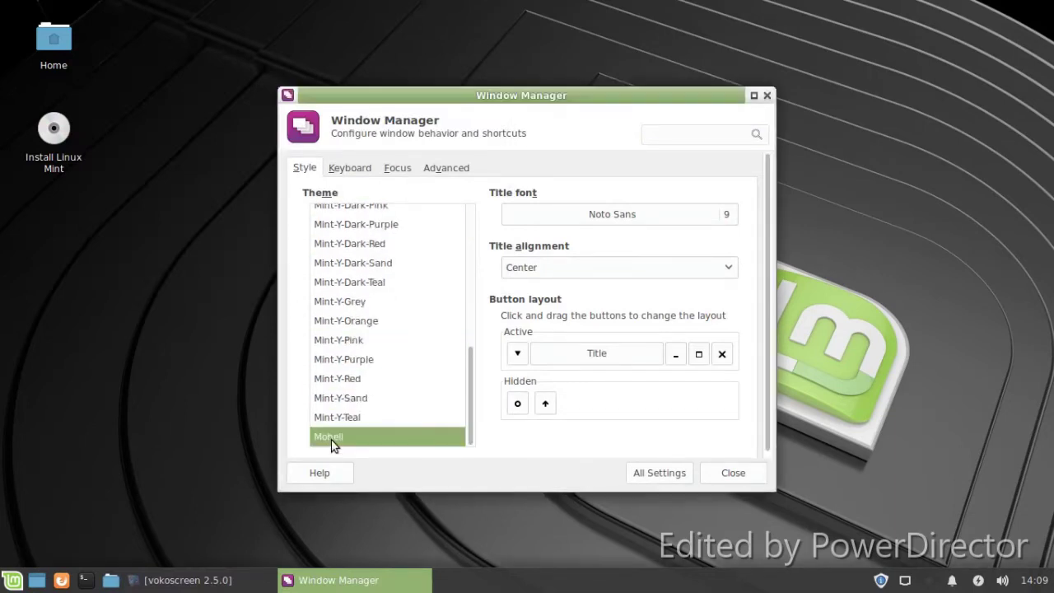
# - Return to all settings, open the Panel settings, review the appearance options and panel items, and close them
pyautogui.click(641, 479)
pyautogui.click(619, 207)
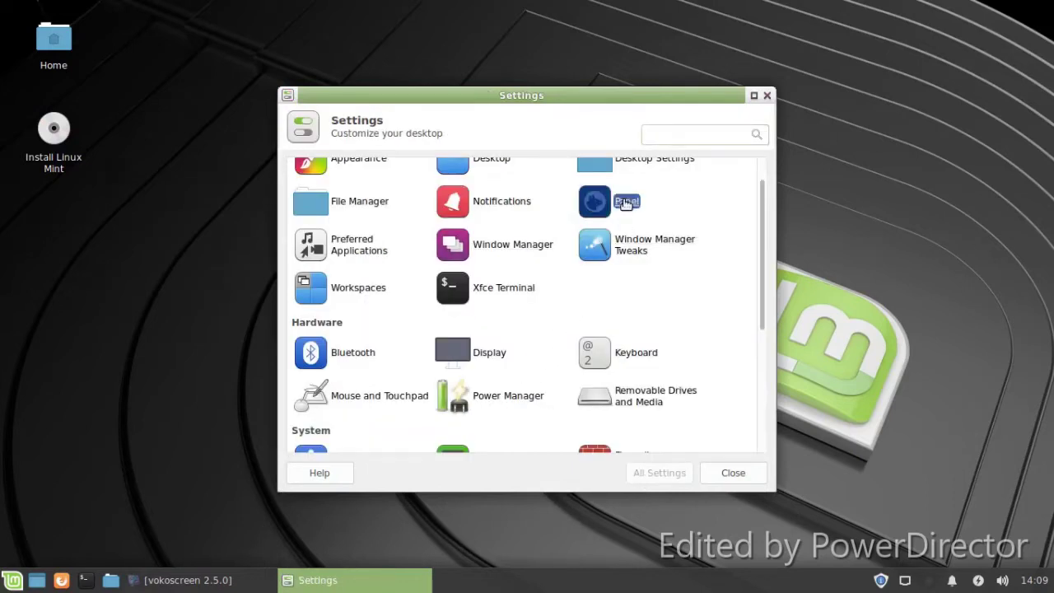
pyautogui.click(360, 210)
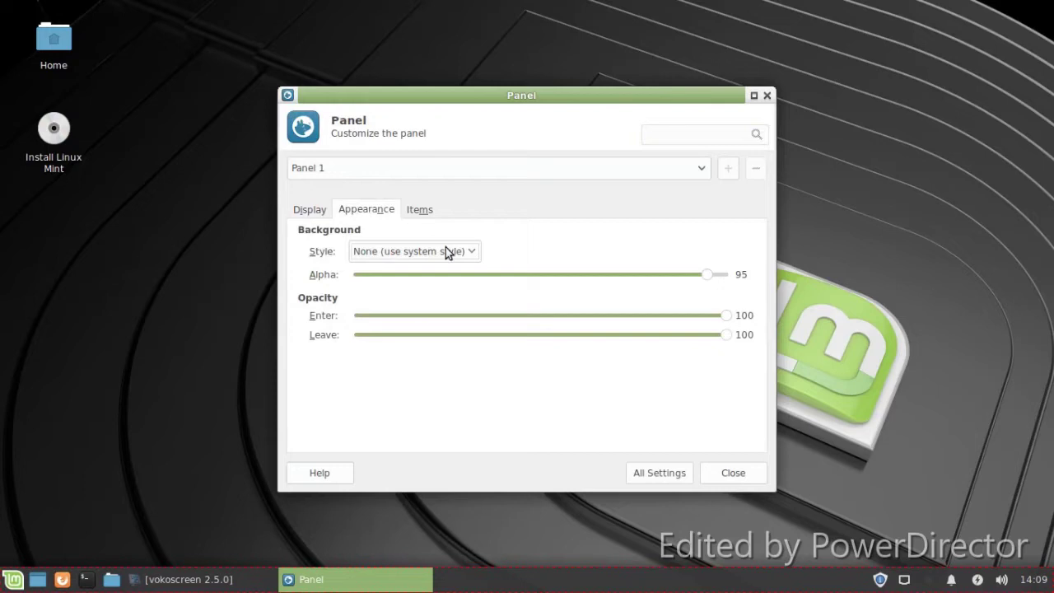
pyautogui.click(417, 210)
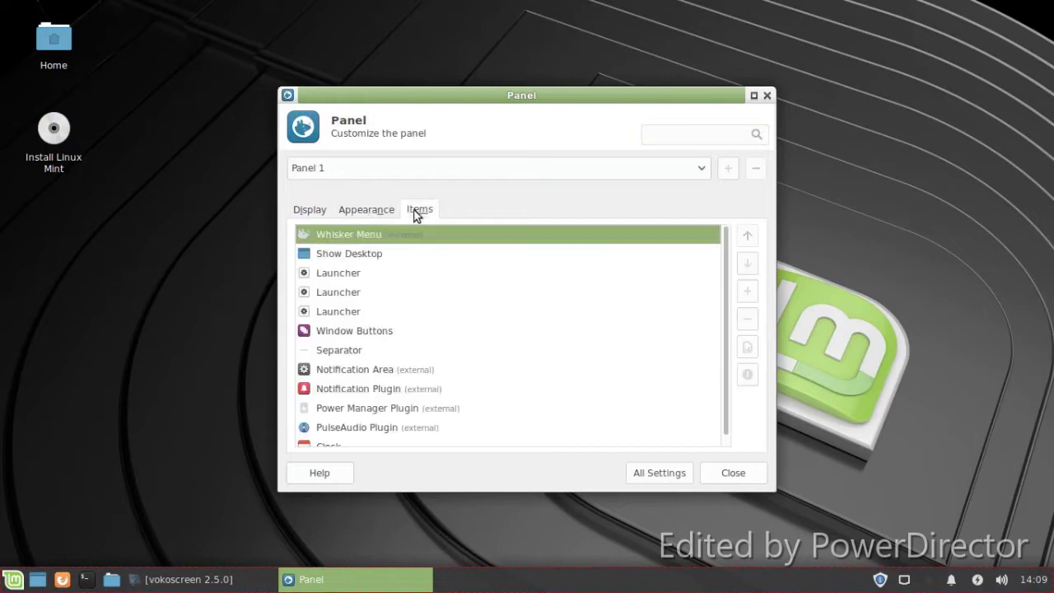
pyautogui.click(726, 476)
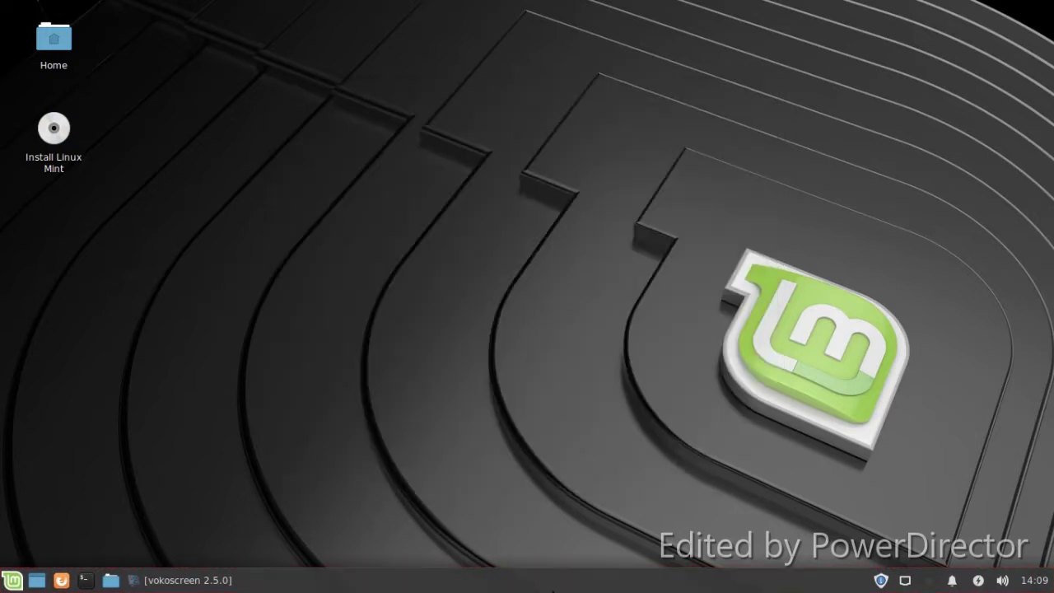
# - Open the preferences of Panel 1 from the panel itself, lower its background alpha to 28, and close them
pyautogui.rightClick(553, 590)
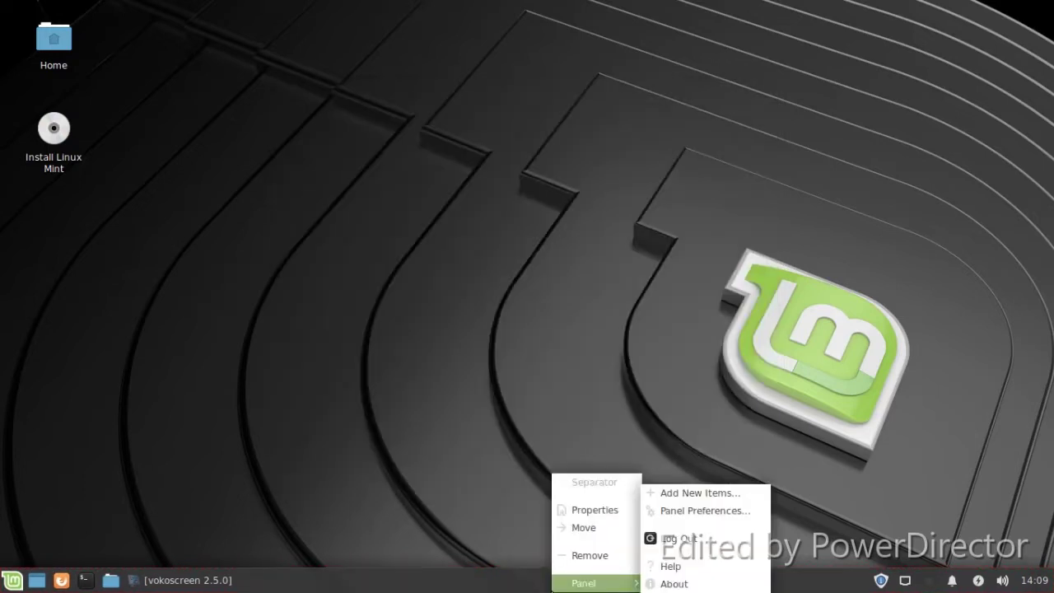
pyautogui.click(683, 511)
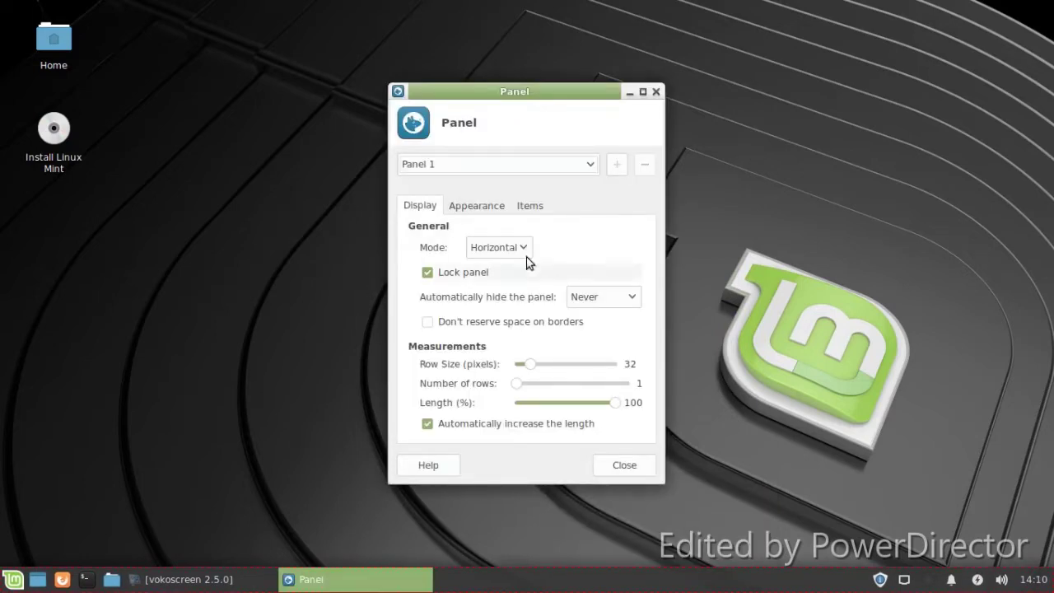
pyautogui.click(484, 209)
pyautogui.moveTo(613, 281); pyautogui.dragTo(506, 283)
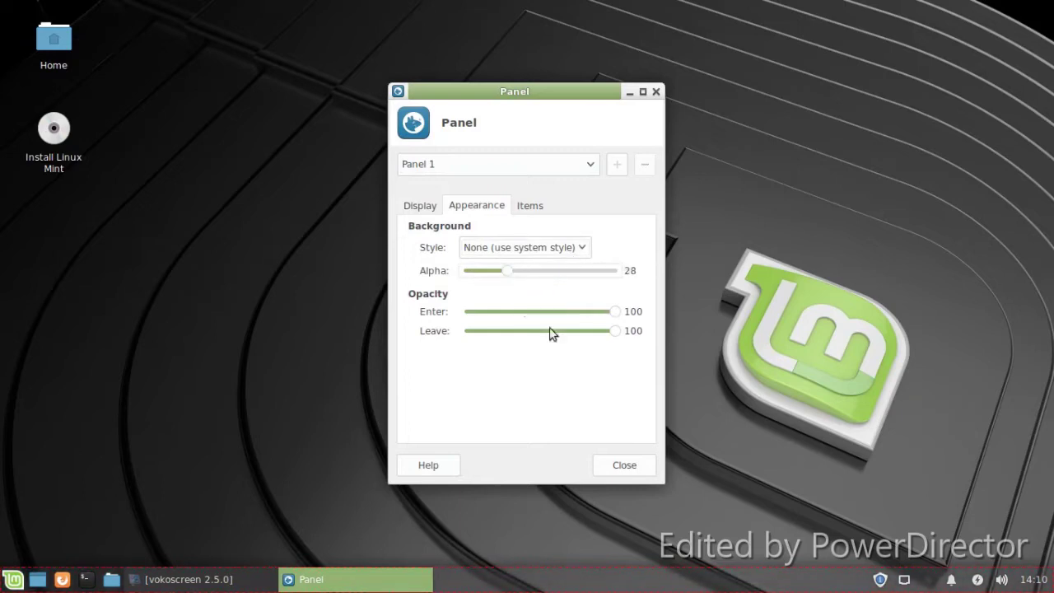
pyautogui.click(626, 465)
# - Open the Software Manager, refresh the package cache from the Flatpak category, and close the manager
pyautogui.click(12, 580)
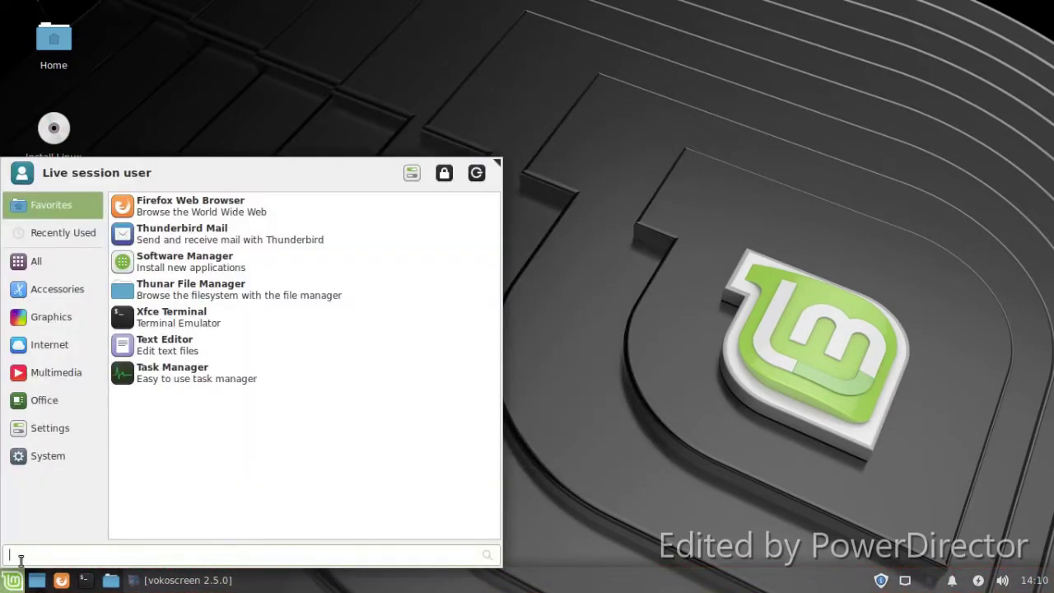
pyautogui.click(186, 263)
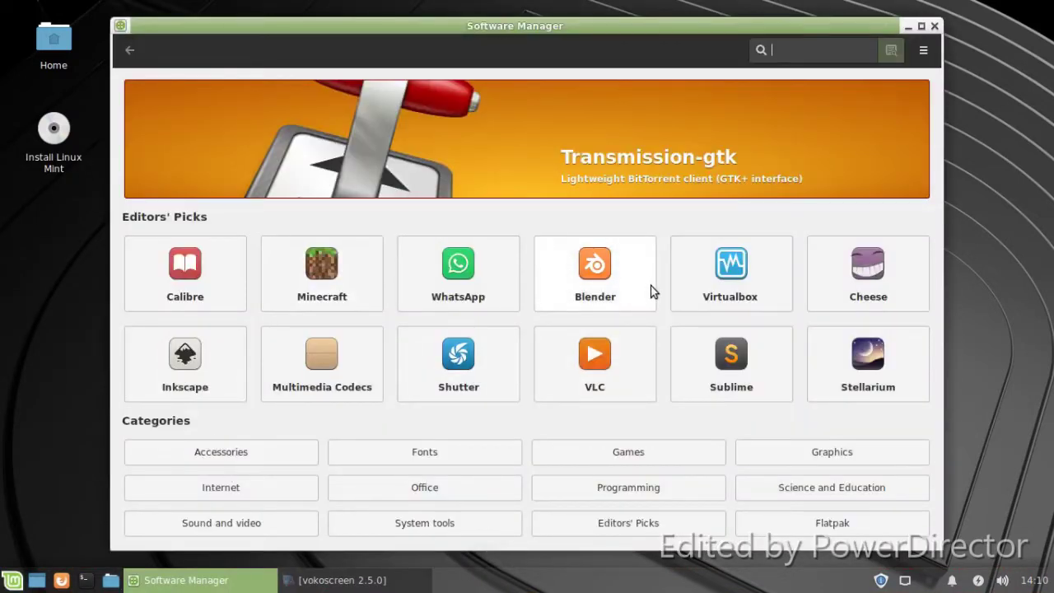
pyautogui.click(778, 522)
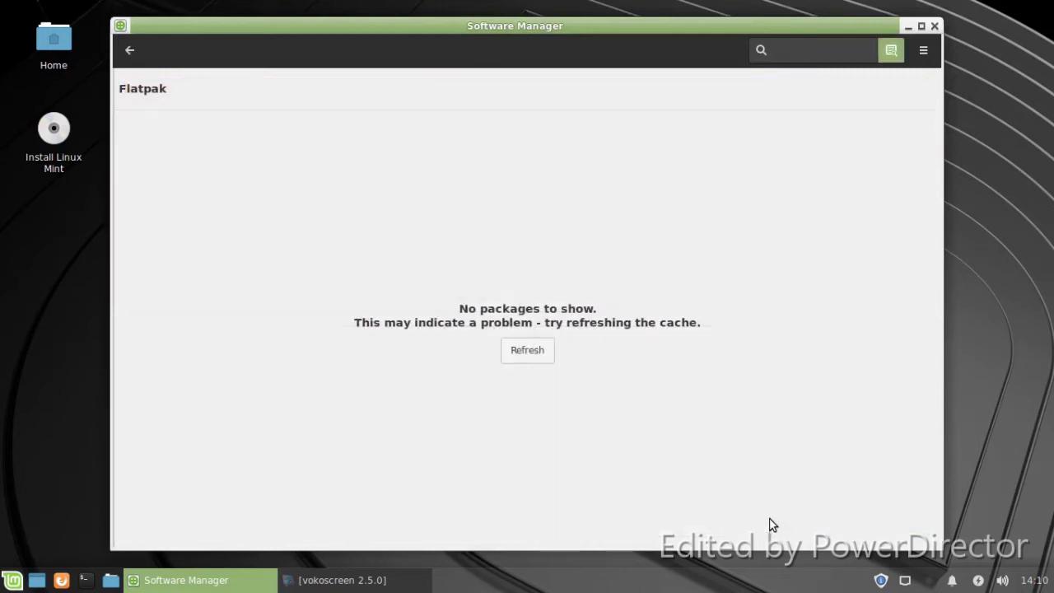
pyautogui.click(524, 353)
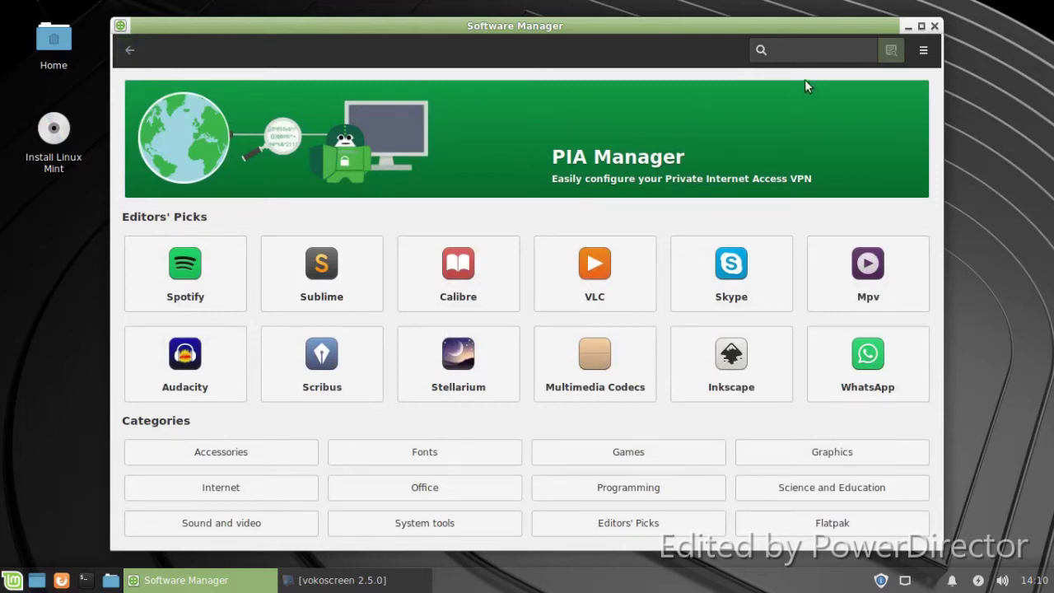
pyautogui.click(936, 26)
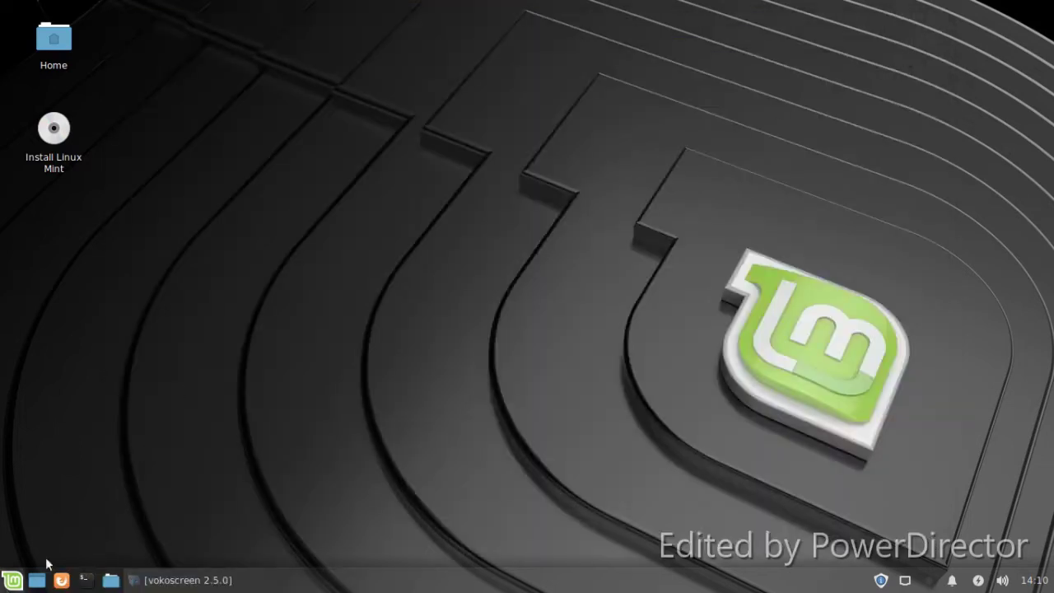
# - Change the desktop wallpaper to the plain dark backdrop with the green Mint logo and close the desktop settings
pyautogui.rightClick(437, 290)
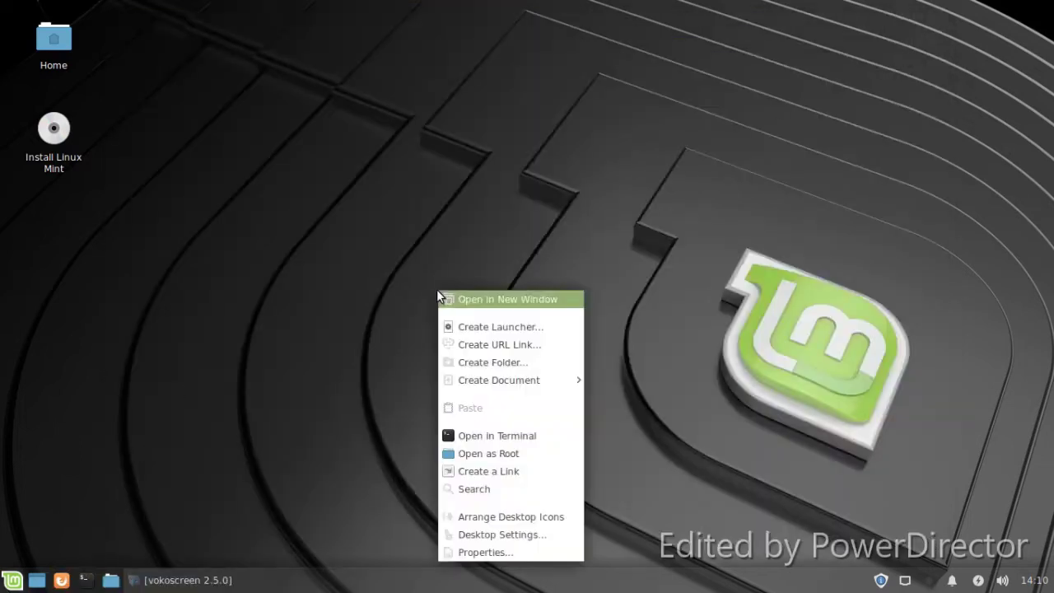
pyautogui.click(461, 533)
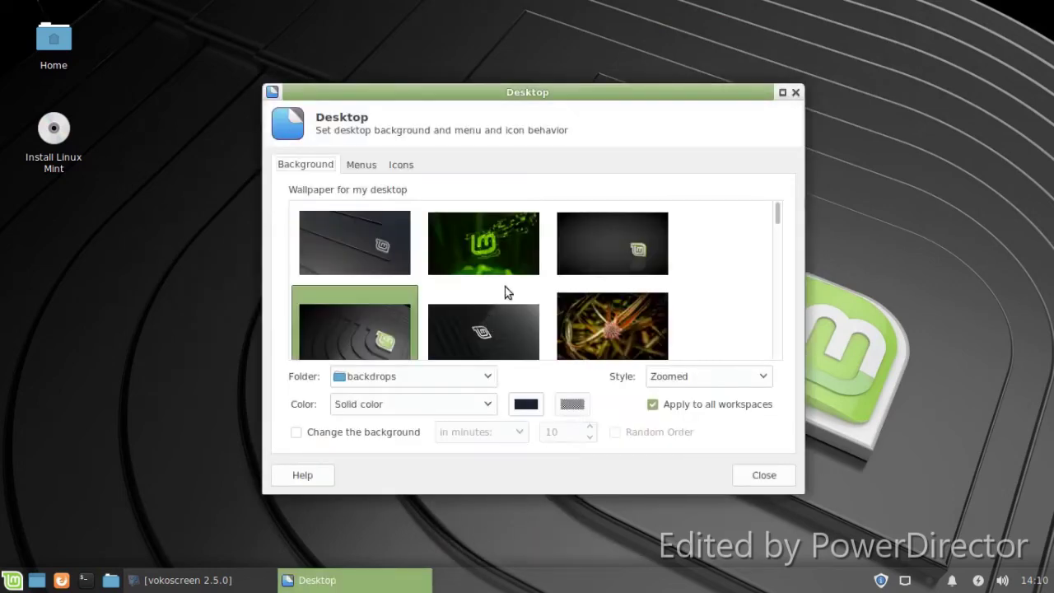
pyautogui.click(610, 237)
pyautogui.scroll(-2, 616, 359)
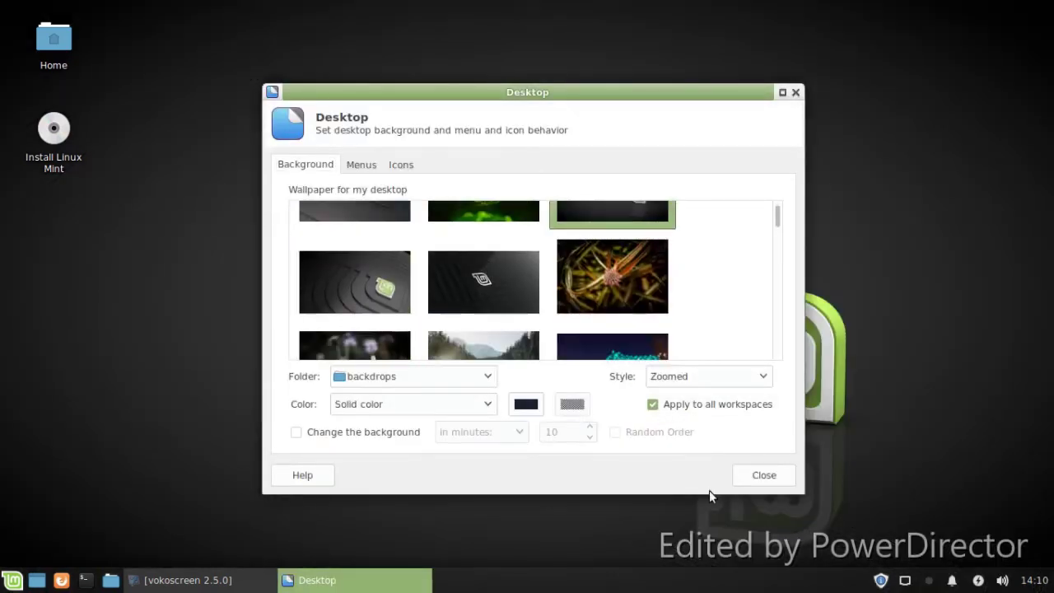
pyautogui.click(749, 483)
# - Browse the Multimedia, Office and Settings application categories, open Light Locker Settings to view the locking options, and close it
pyautogui.click(11, 579)
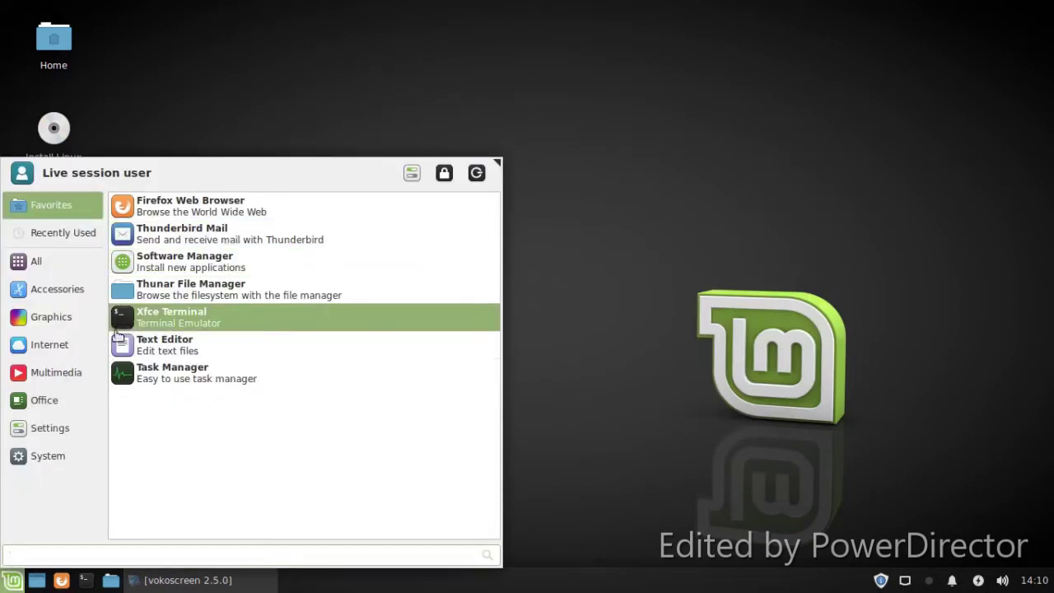
pyautogui.click(76, 371)
pyautogui.click(61, 401)
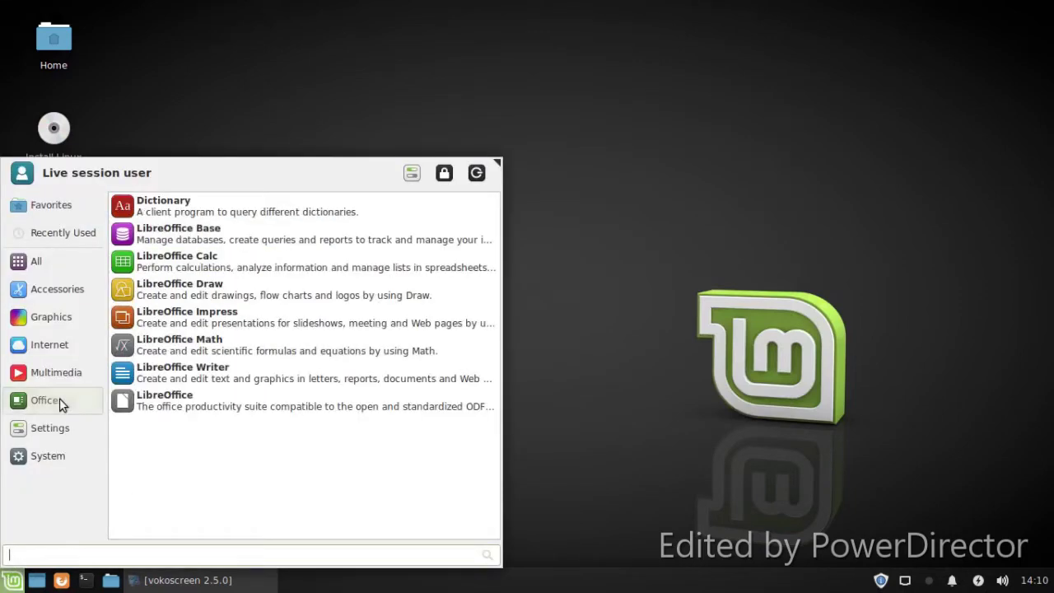
pyautogui.click(51, 428)
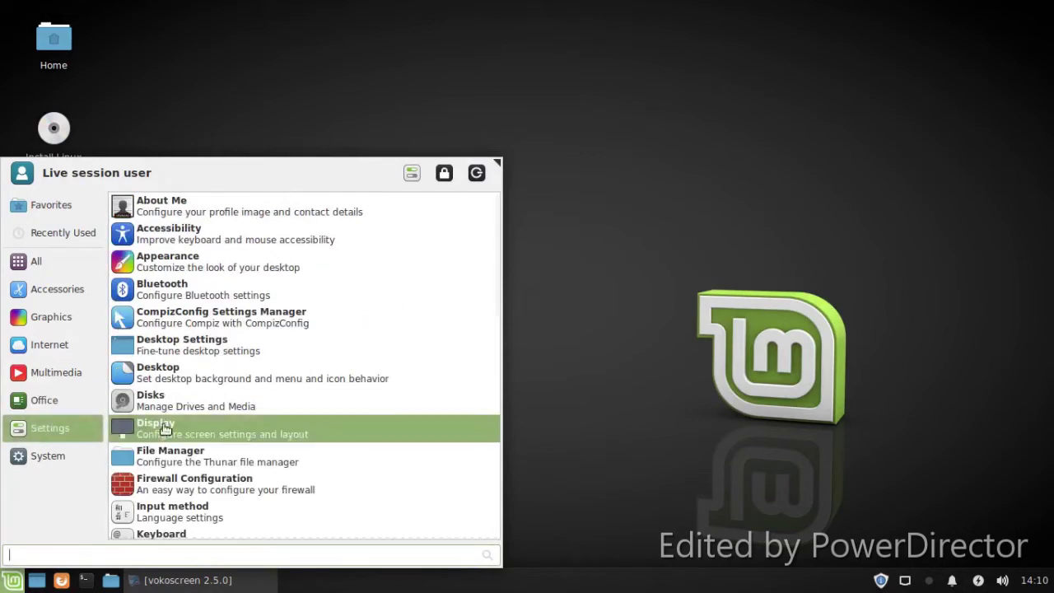
pyautogui.scroll(-2, 223, 395)
pyautogui.scroll(-1, 298, 378)
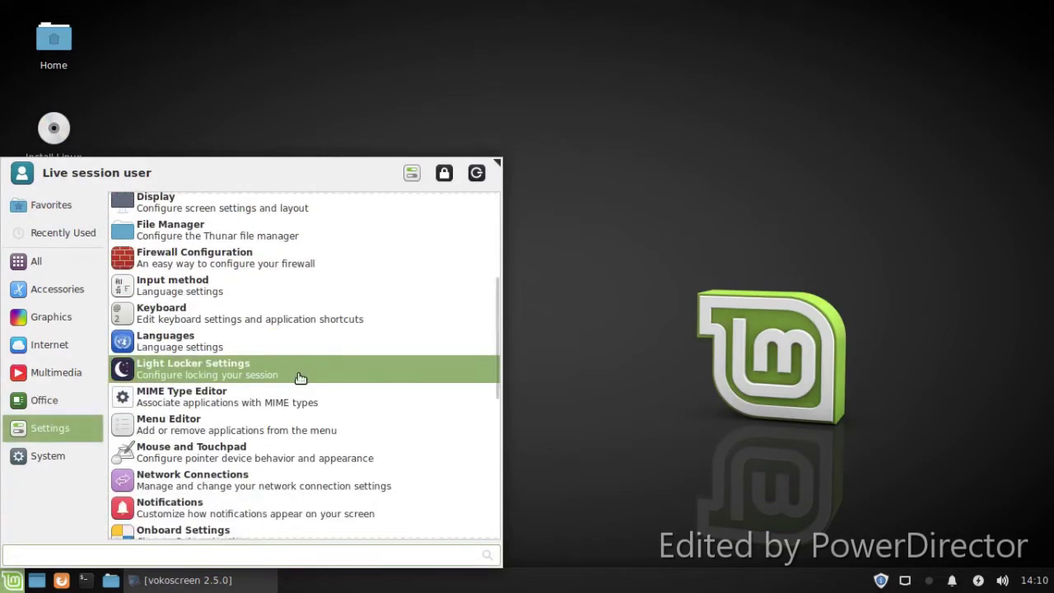
pyautogui.click(303, 363)
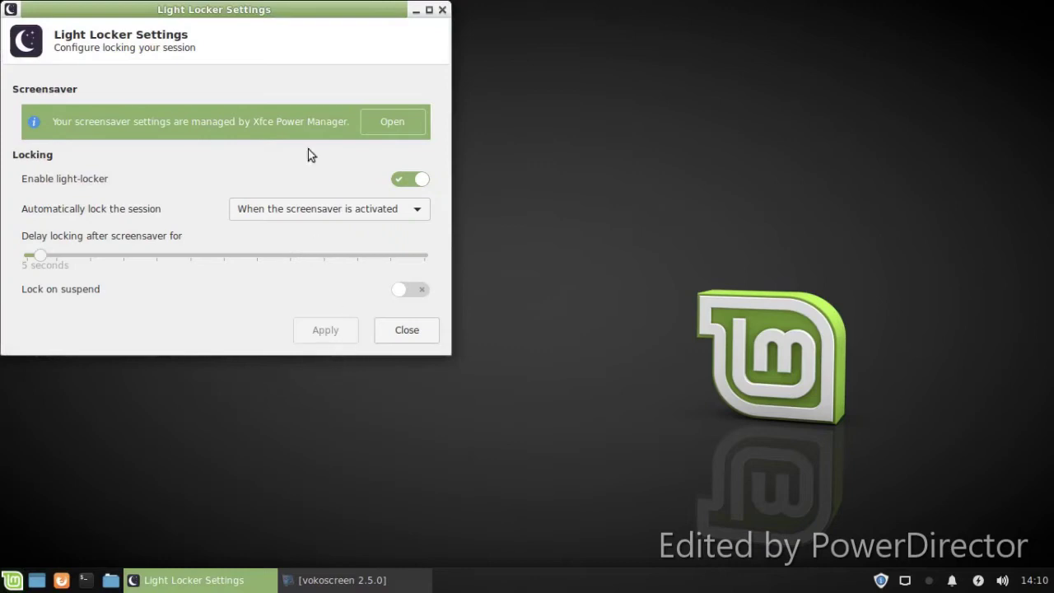
pyautogui.click(440, 11)
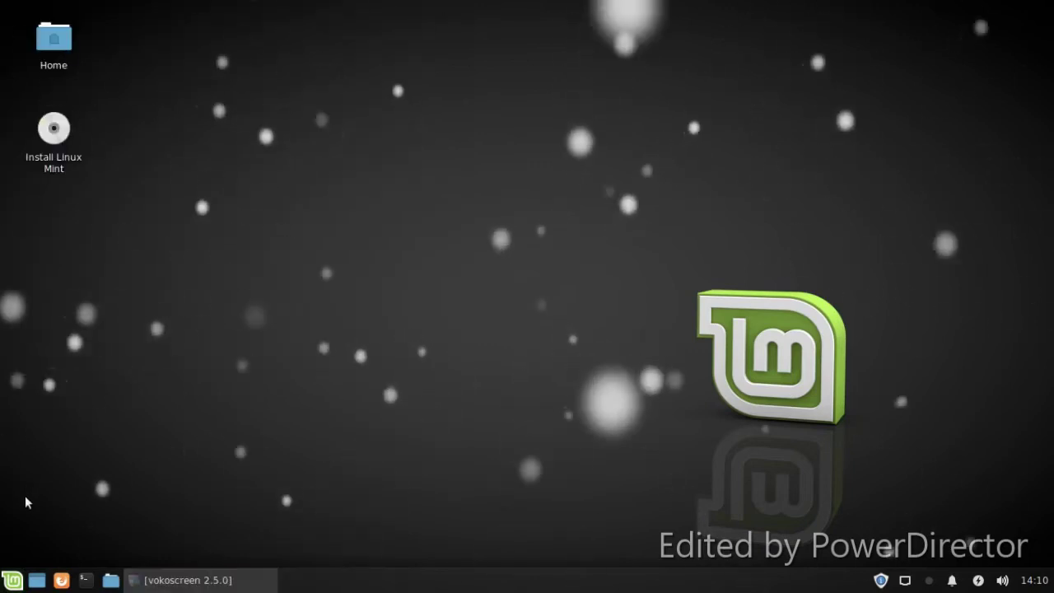
# - Browse the Multimedia and Accessories application categories and launch Tomboy Notes
pyautogui.click(12, 580)
pyautogui.click(45, 370)
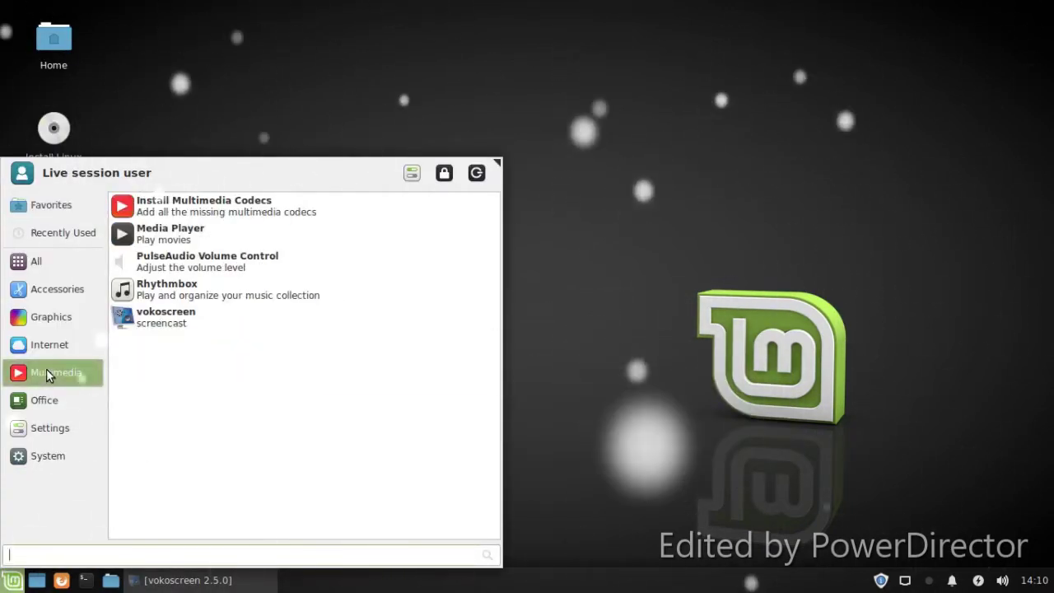
pyautogui.click(51, 287)
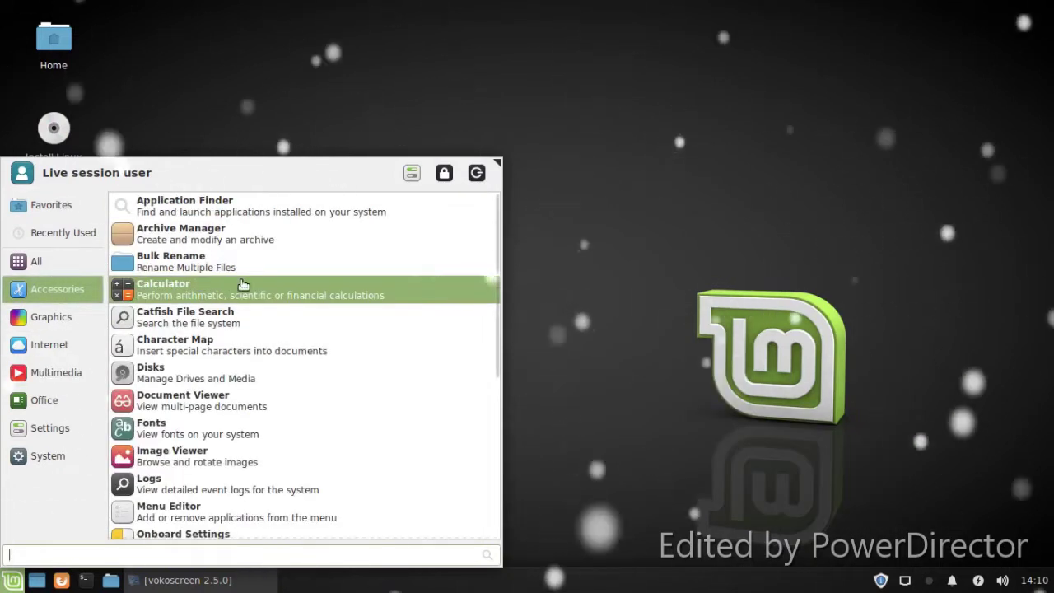
pyautogui.scroll(-6, 263, 289)
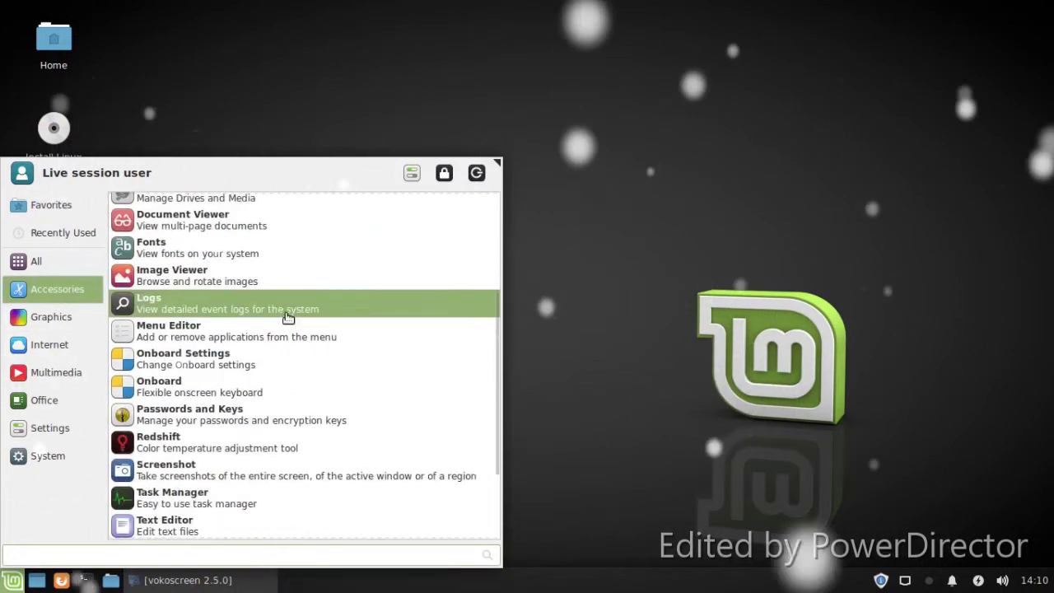
pyautogui.scroll(-1, 291, 321)
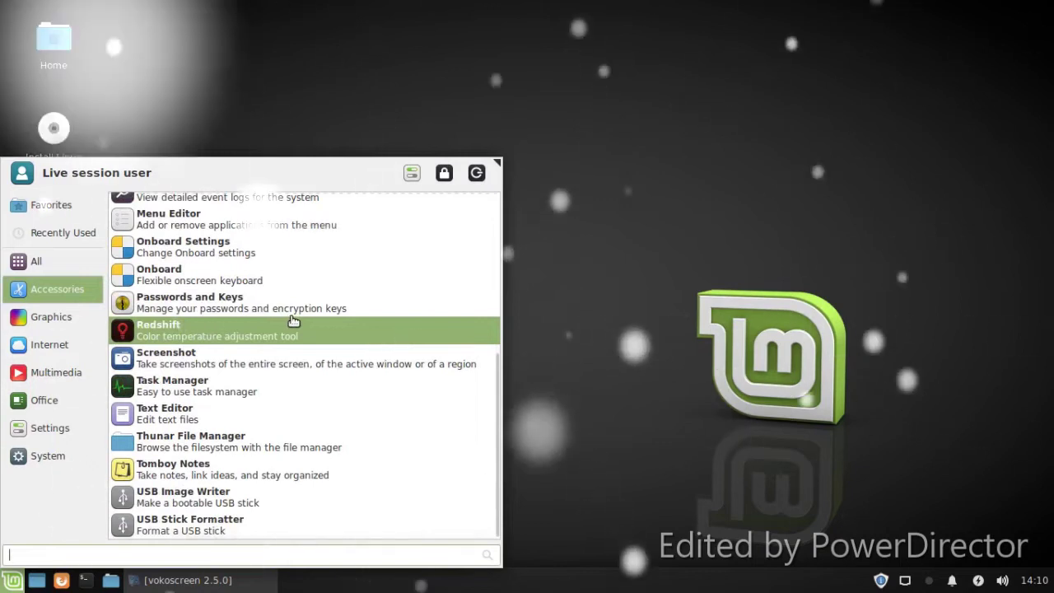
pyautogui.click(280, 476)
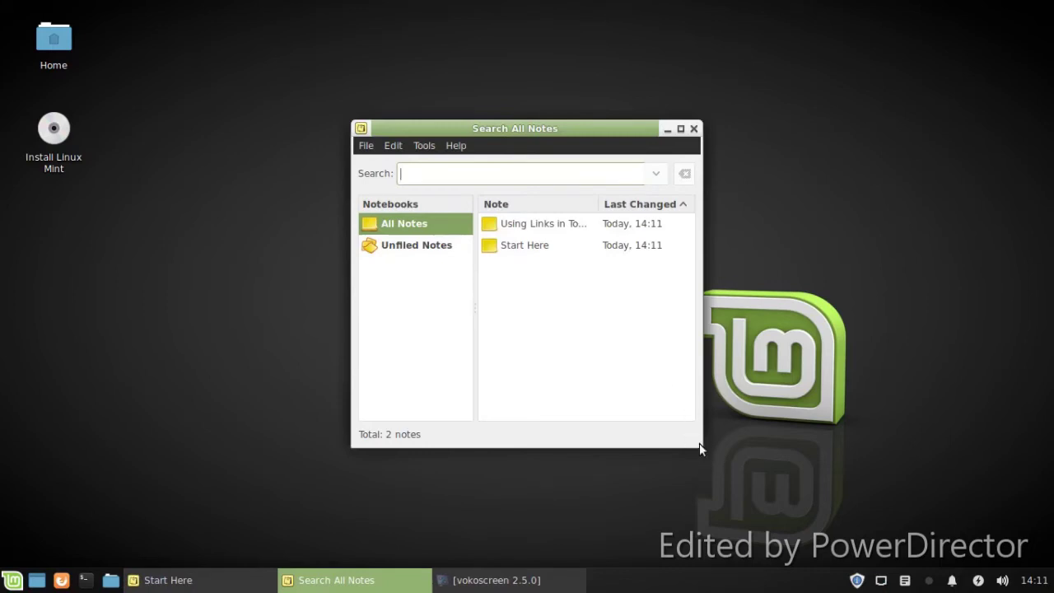
# - Show the unfiled notes in Tomboy, select the Using Links in Tomboy note, and close the search and Start Here windows
pyautogui.click(419, 249)
pyautogui.click(512, 245)
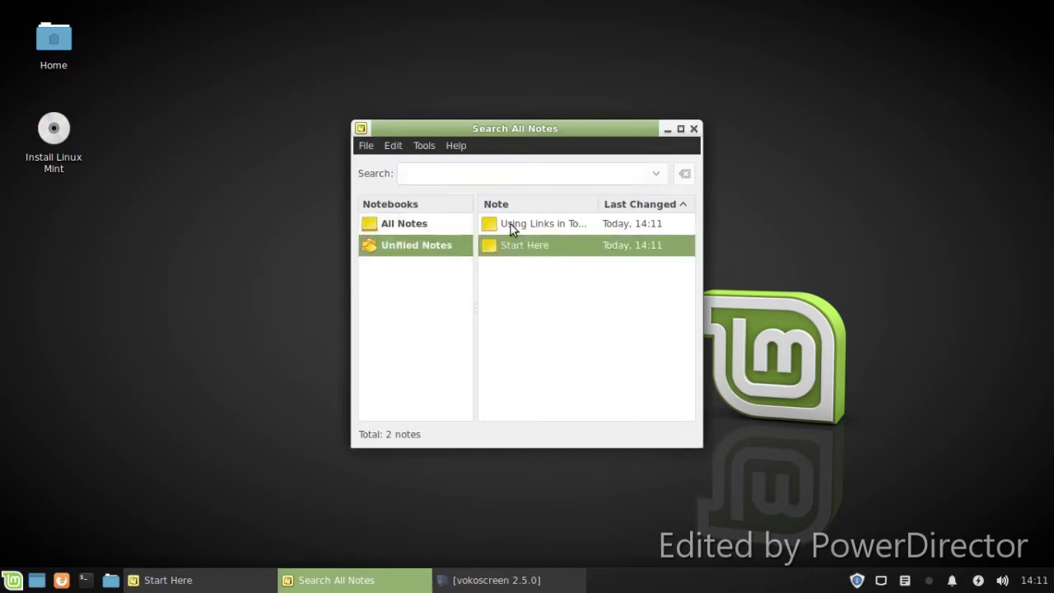
pyautogui.doubleClick(510, 223)
pyautogui.click(691, 144)
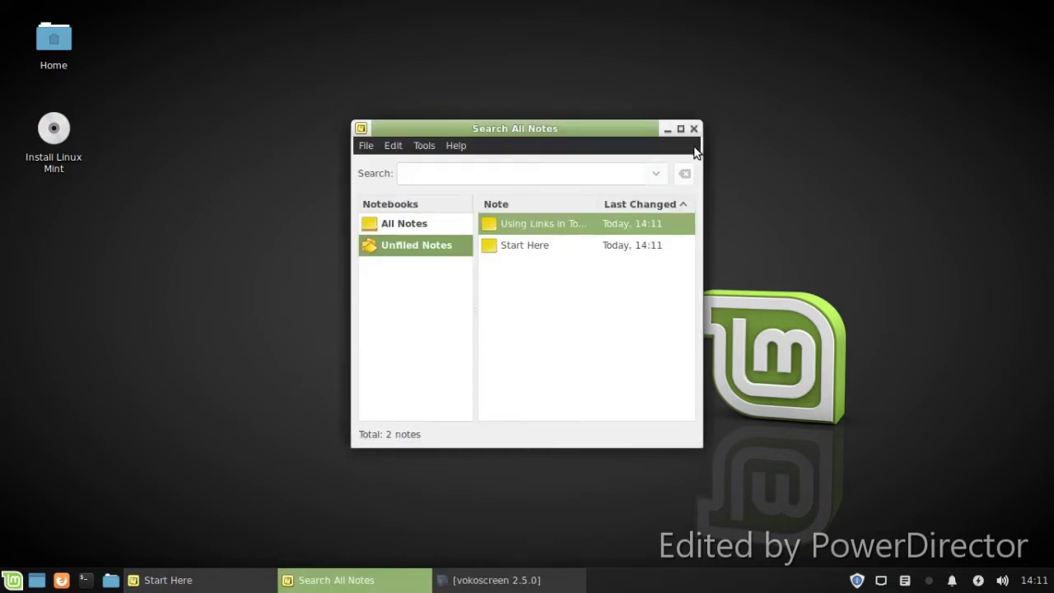
pyautogui.click(694, 129)
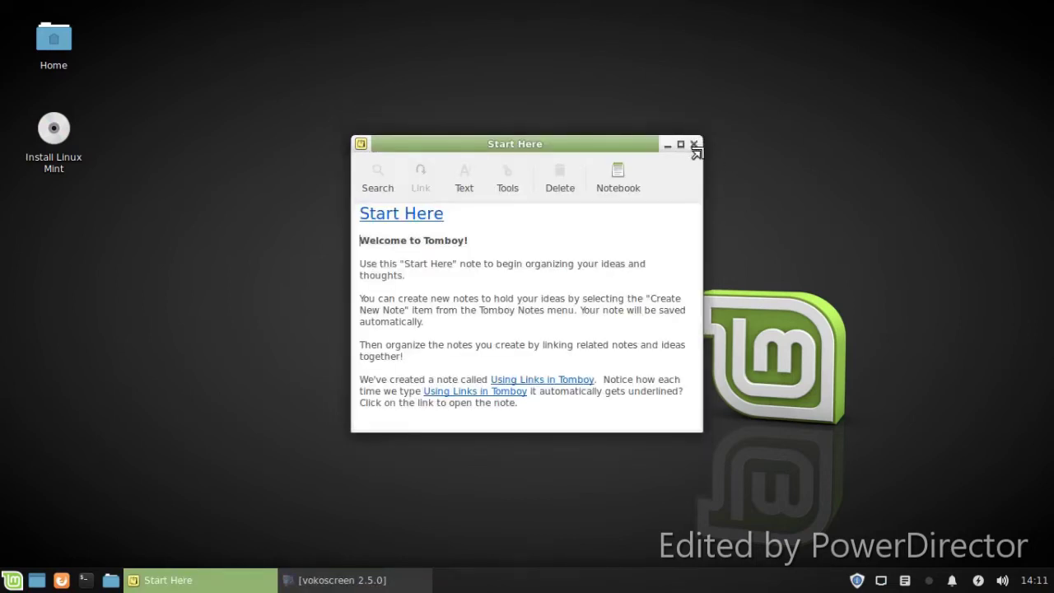
pyautogui.click(693, 144)
# - Check the calendar, volume, power and notification indicators in the panel's status area
pyautogui.click(1034, 580)
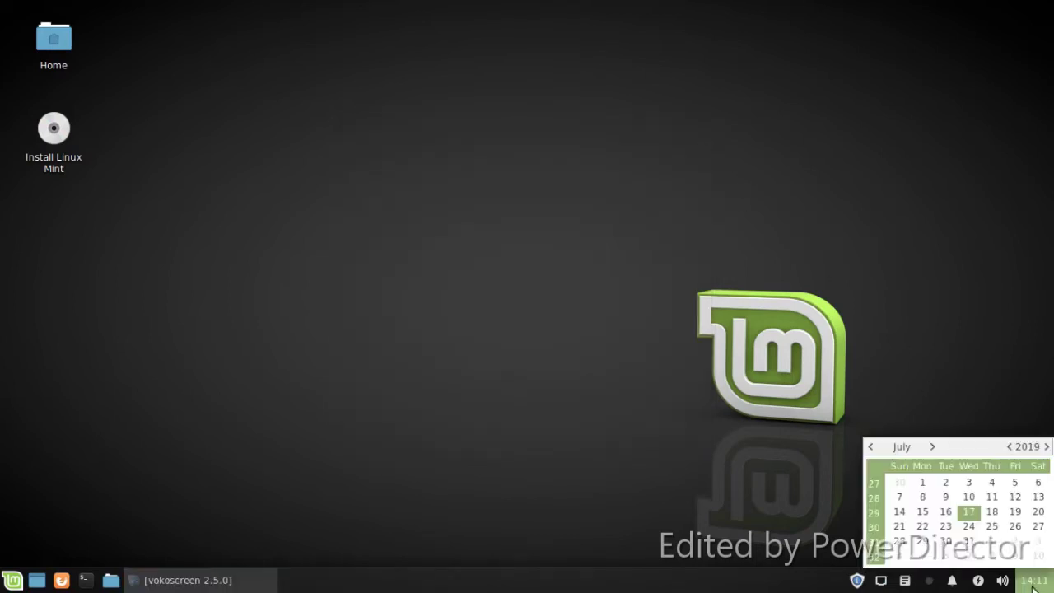
pyautogui.click(1000, 586)
pyautogui.click(1000, 586)
pyautogui.click(975, 586)
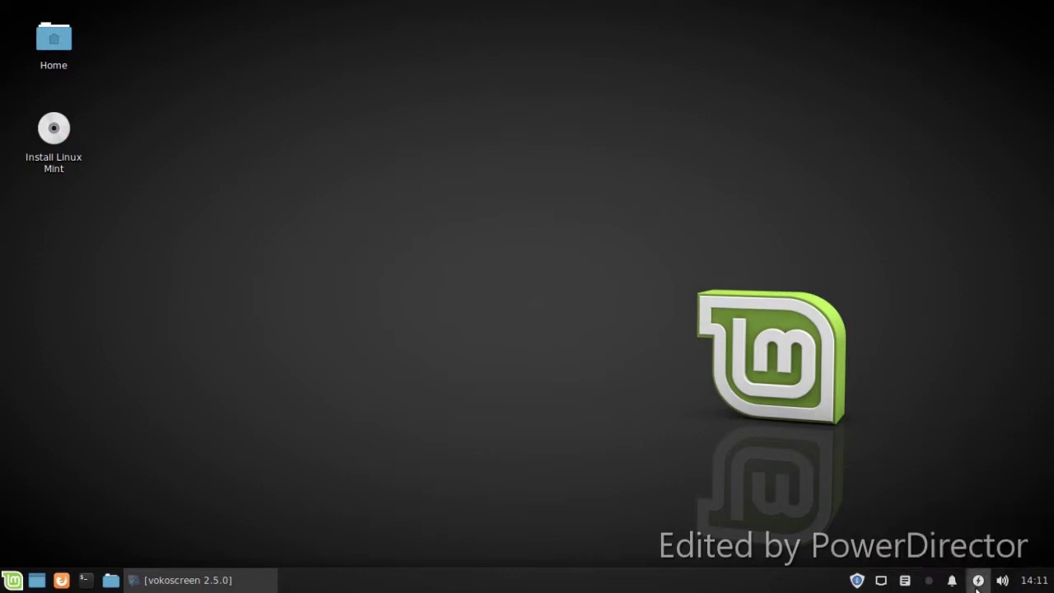
pyautogui.click(973, 586)
pyautogui.click(948, 586)
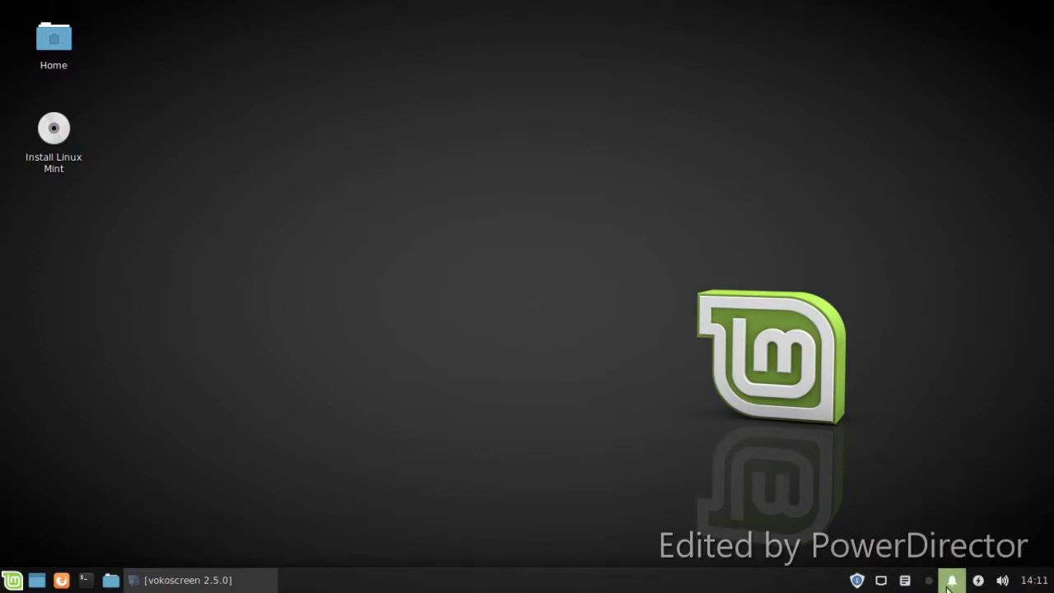
pyautogui.click(948, 586)
pyautogui.click(930, 588)
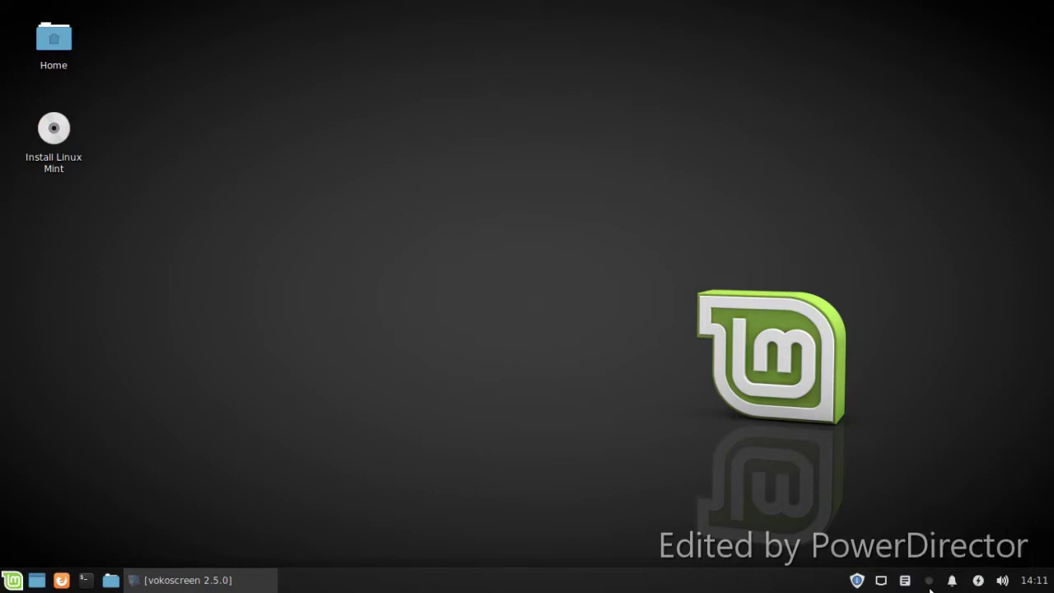
# - Open the Tomboy preferences, review the hotkeys, synchronization and add-ins options, and close them
pyautogui.click(905, 583)
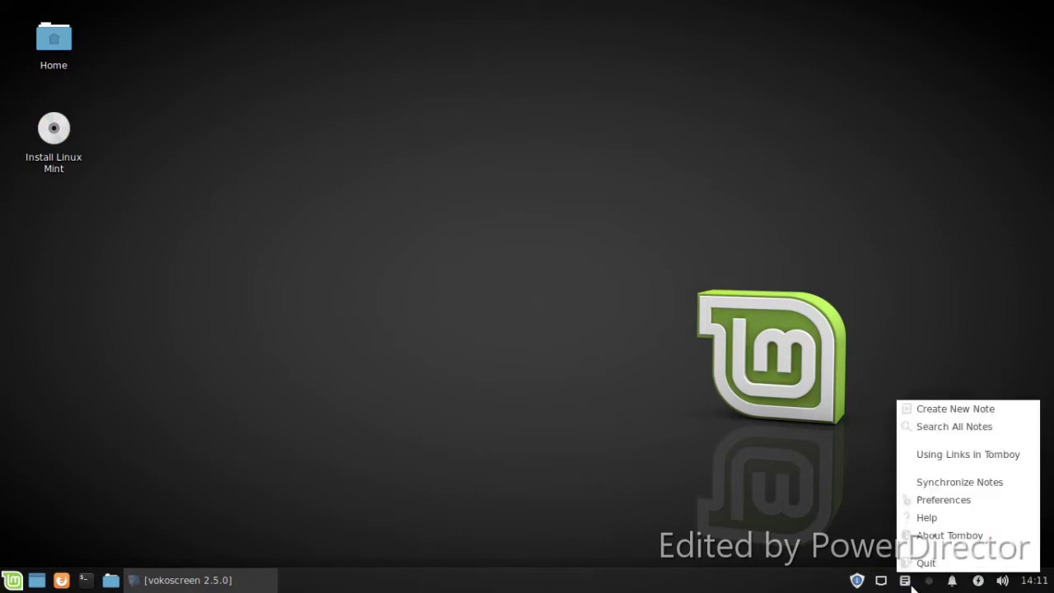
pyautogui.click(934, 498)
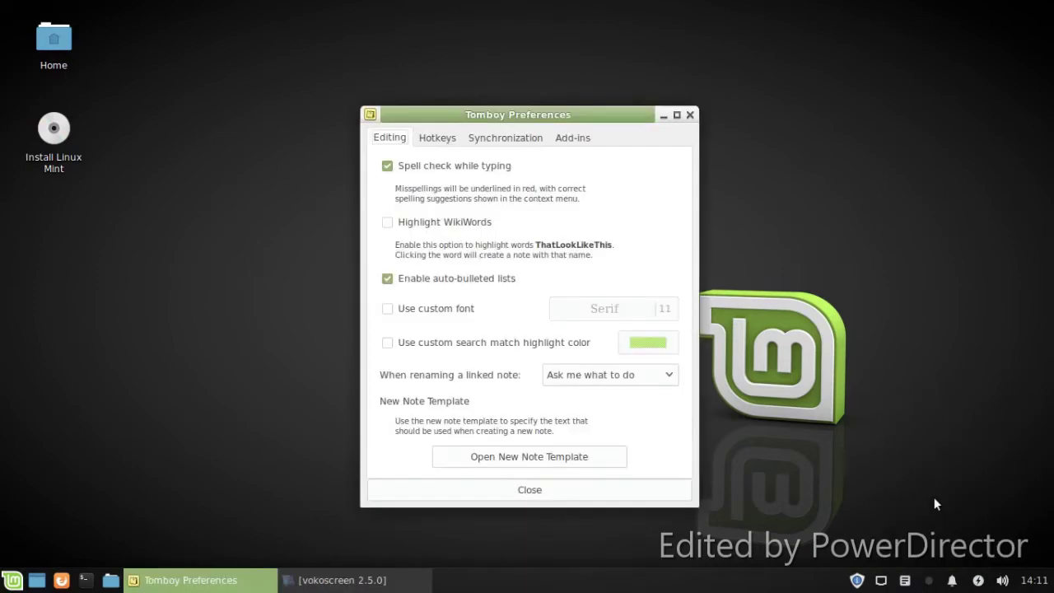
pyautogui.click(451, 142)
pyautogui.click(479, 134)
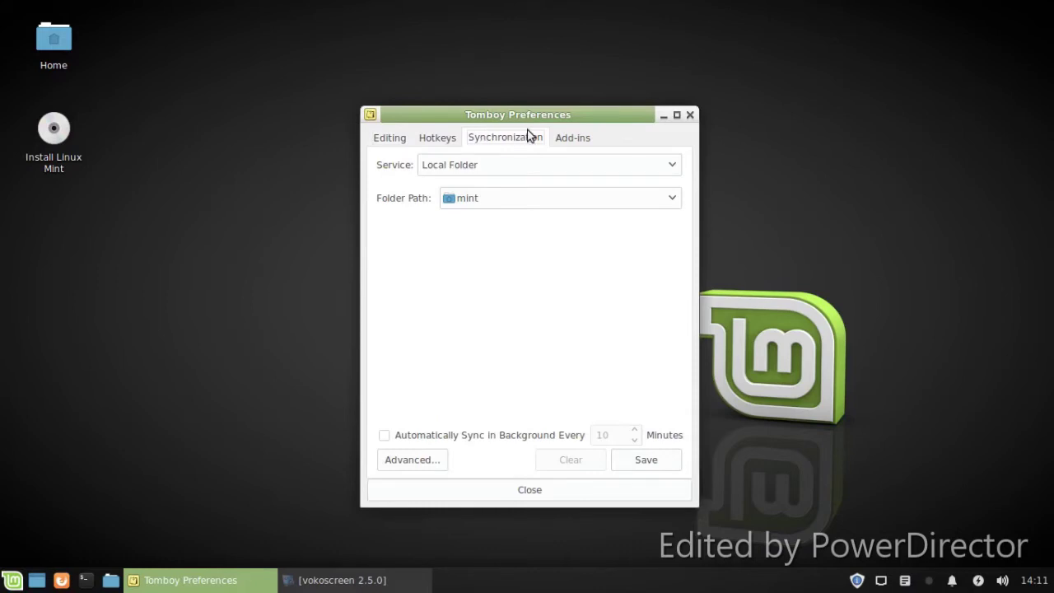
pyautogui.click(580, 139)
pyautogui.click(690, 117)
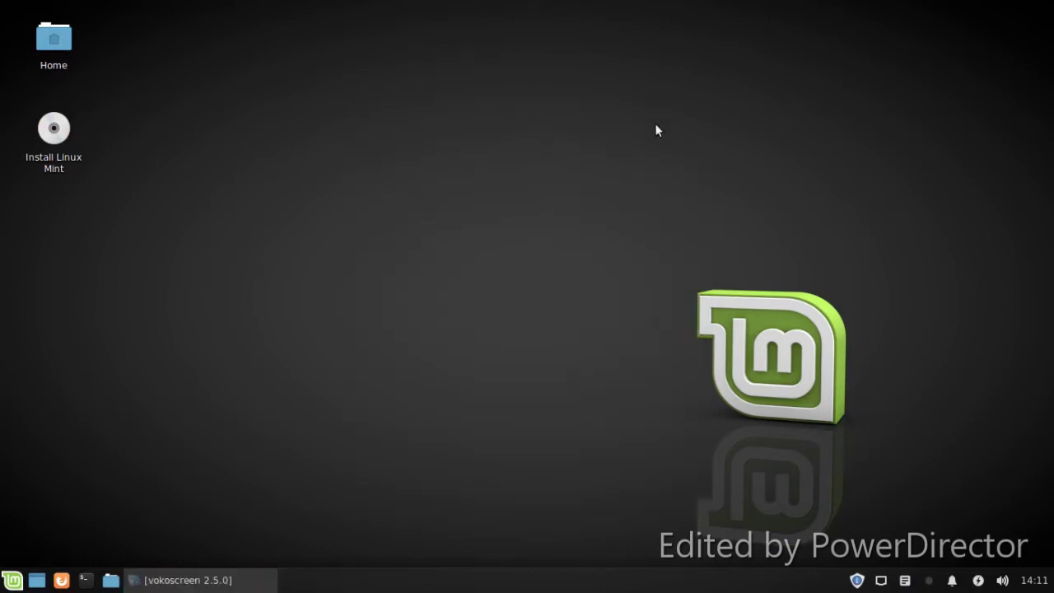
# - Open the Home folder, move its window toward the middle of the desktop, shrink it slightly, and close it
pyautogui.doubleClick(64, 43)
pyautogui.moveTo(174, 5); pyautogui.dragTo(460, 76)
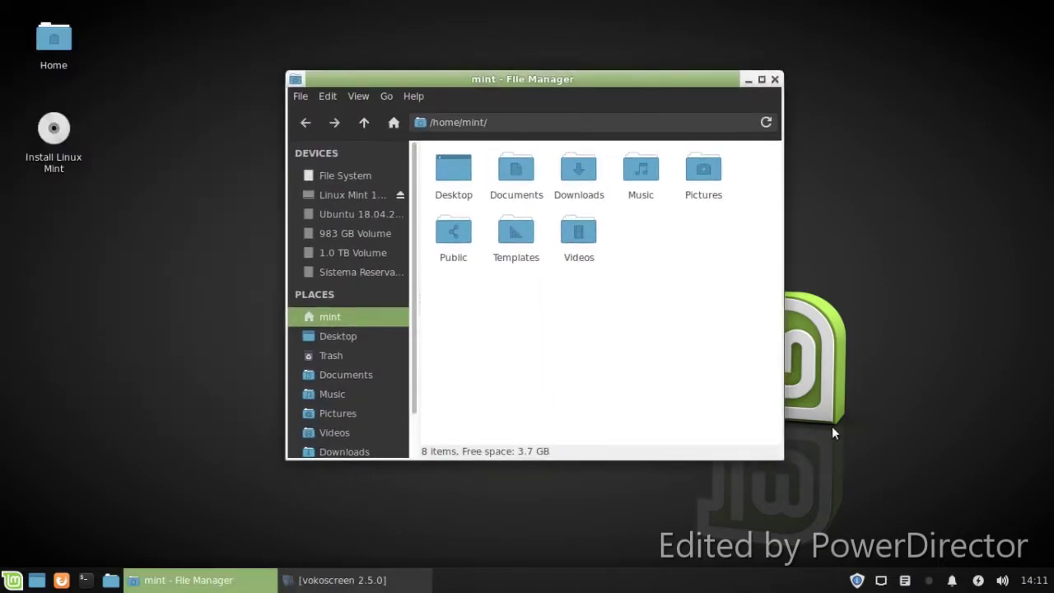
pyautogui.moveTo(776, 451); pyautogui.dragTo(735, 421)
pyautogui.click(732, 79)
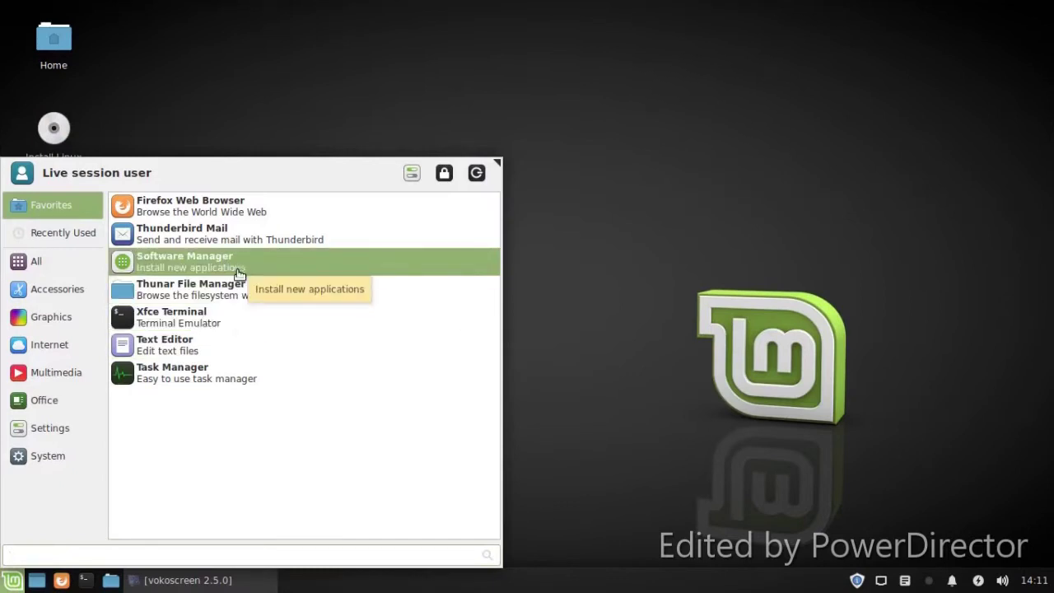
# - Browse the full list of Accessories applications down to the USB Stick Formatter
pyautogui.moveTo(69, 289)
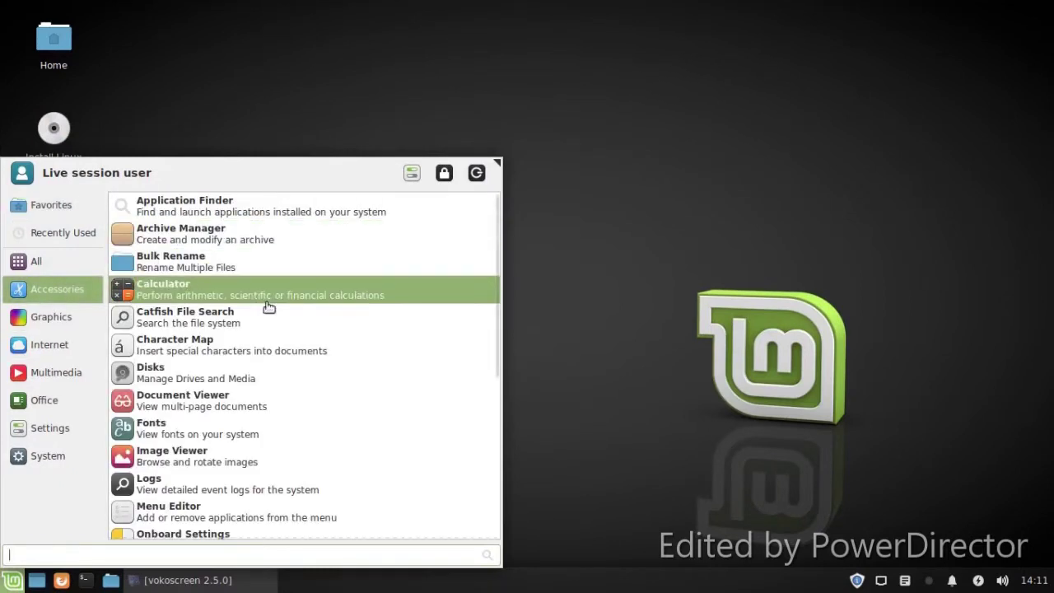
pyautogui.scroll(-5, 289, 309)
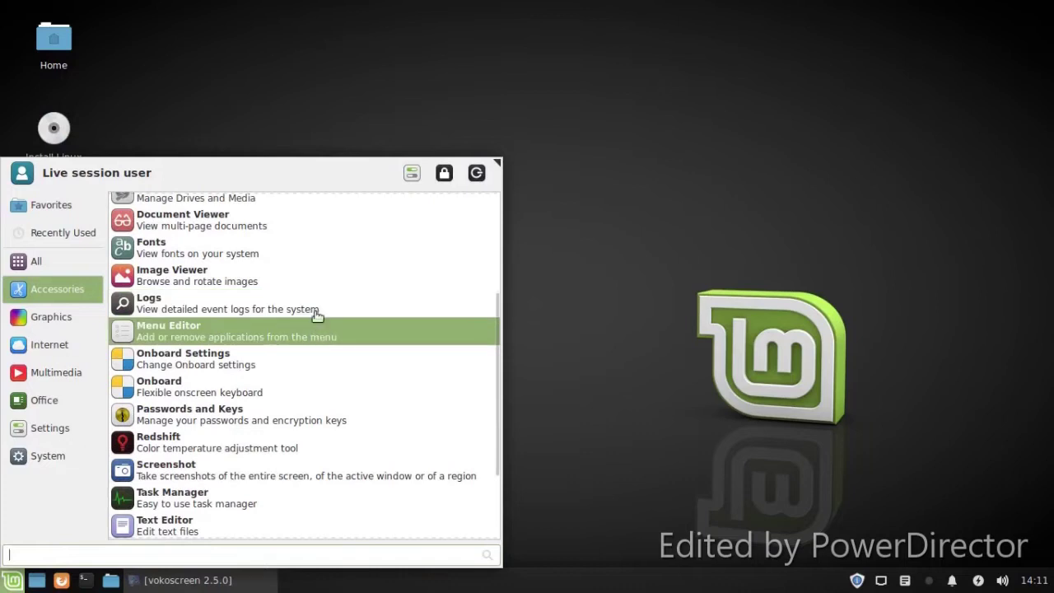
pyautogui.scroll(-2, 330, 317)
pyautogui.scroll(-1, 329, 318)
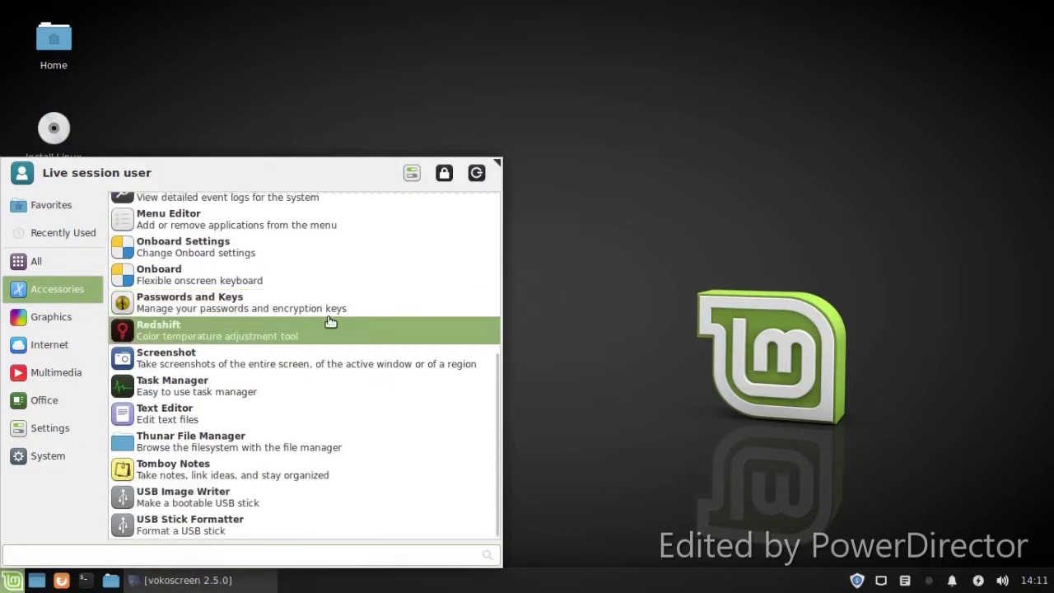
# - Open the Settings window and review the Personal, Hardware, System and Other categories
pyautogui.click(414, 172)
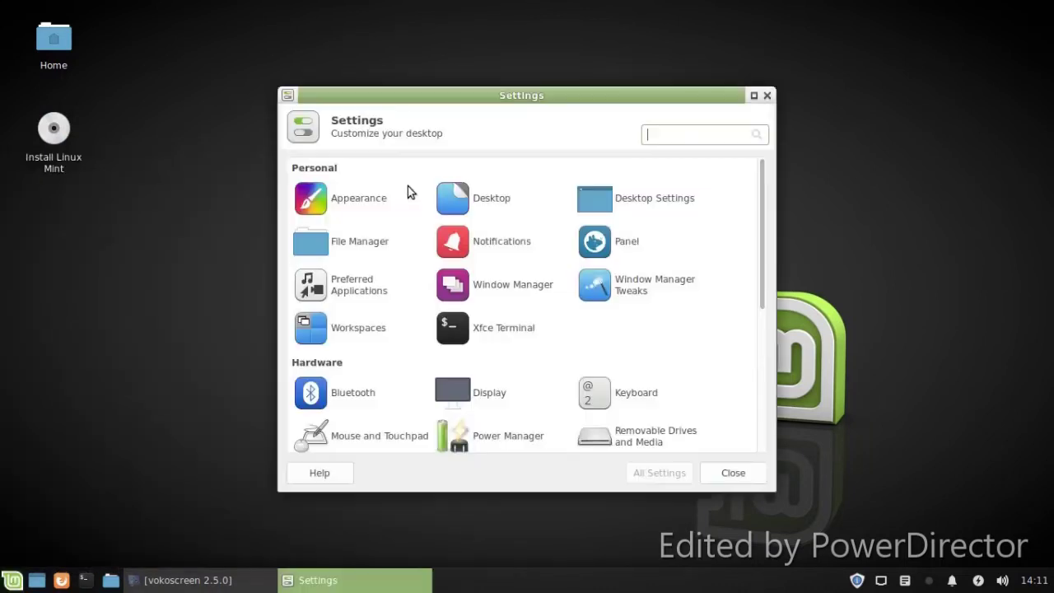
pyautogui.scroll(-2, 493, 255)
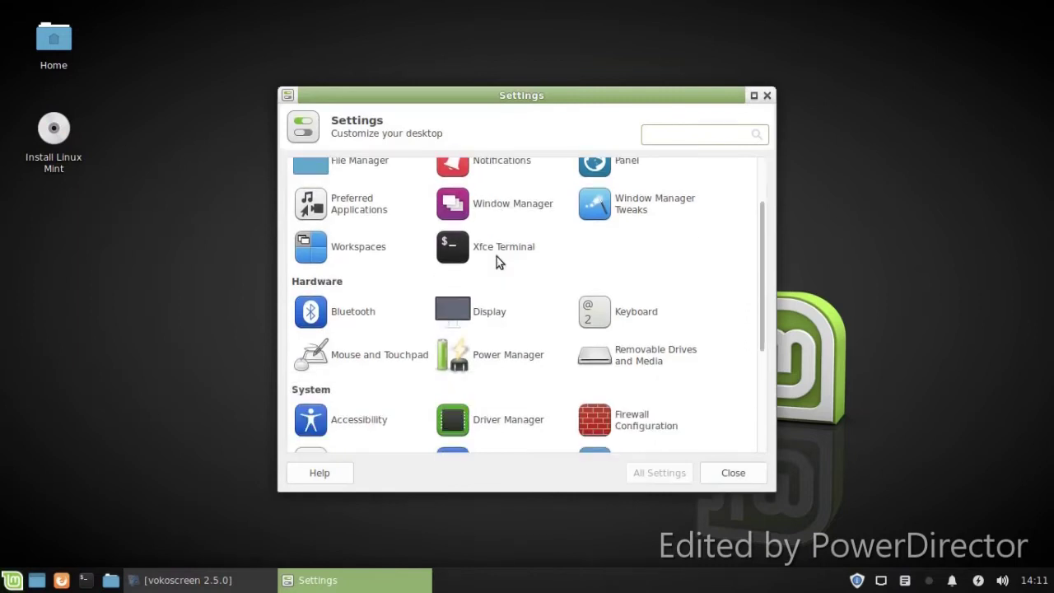
pyautogui.scroll(-3, 497, 256)
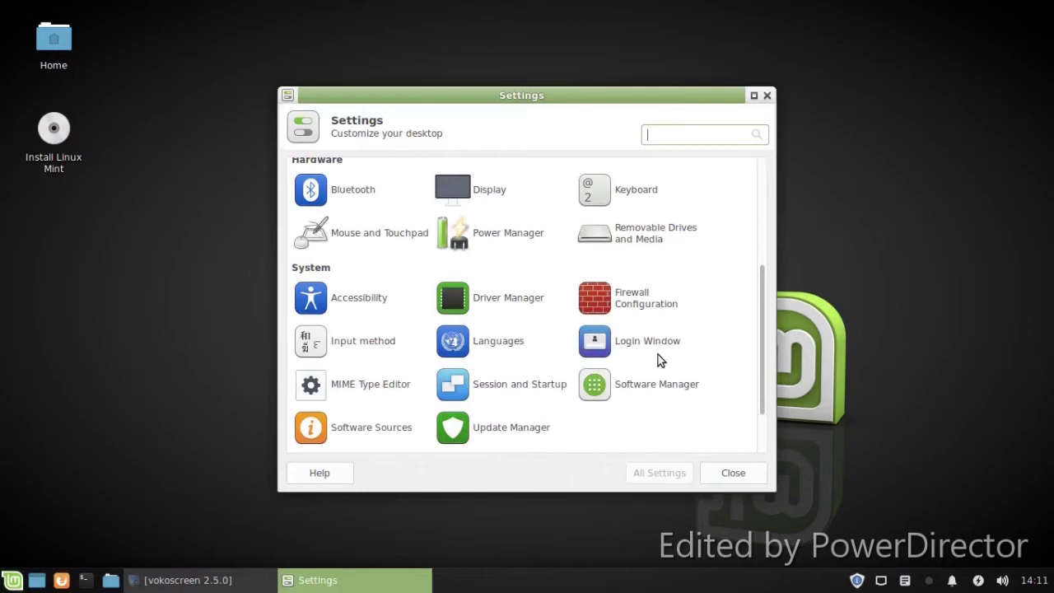
pyautogui.scroll(5, 538, 369)
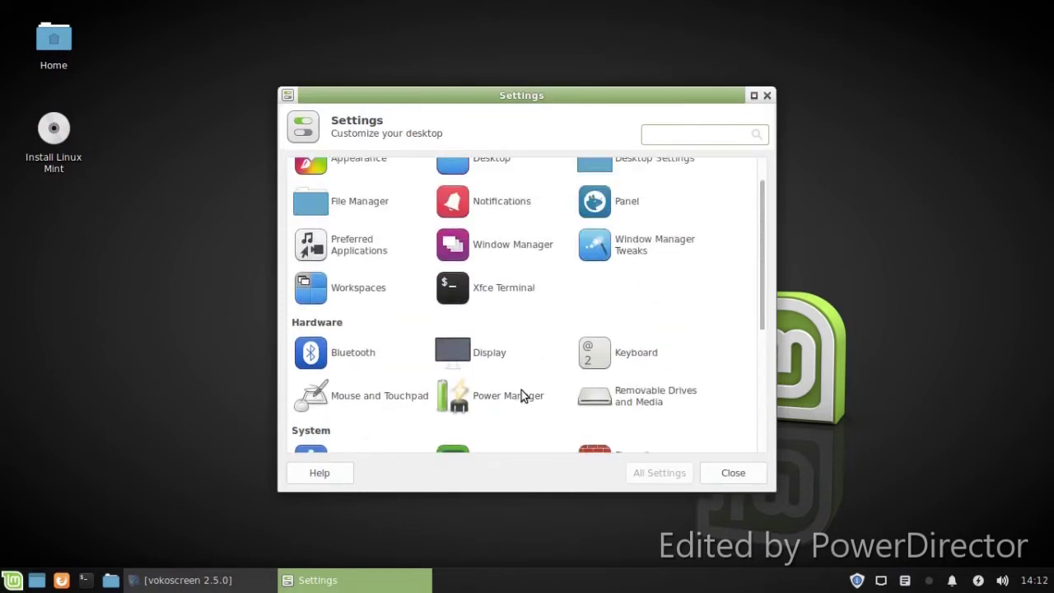
pyautogui.scroll(-6, 527, 397)
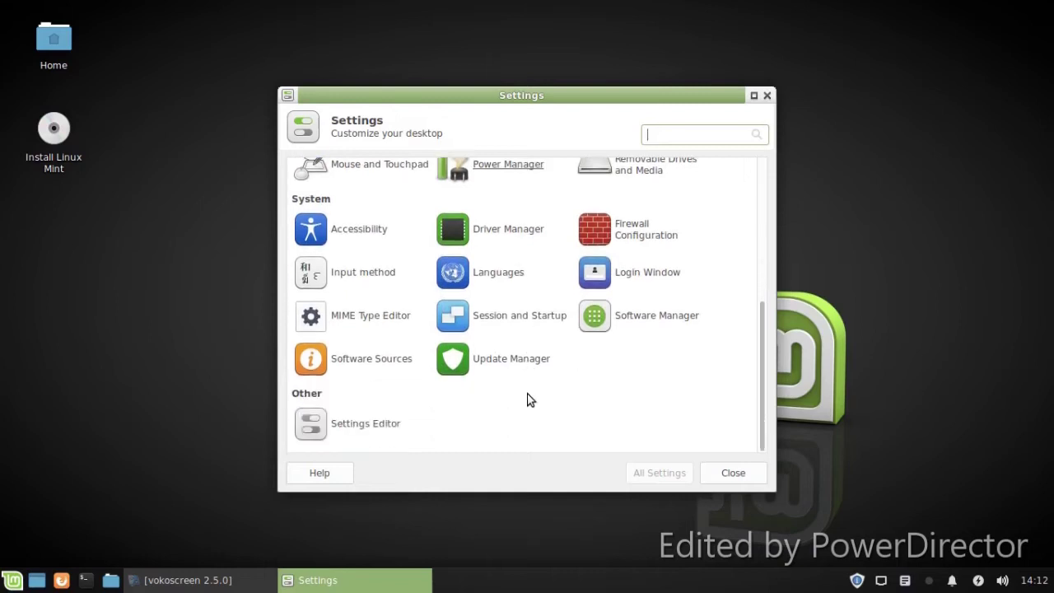
# - Review the PPAs, Additional Repositories, Authentication Keys and Maintenance pages of Software Sources, view the MIME Type Editor, and close both
pyautogui.click(362, 368)
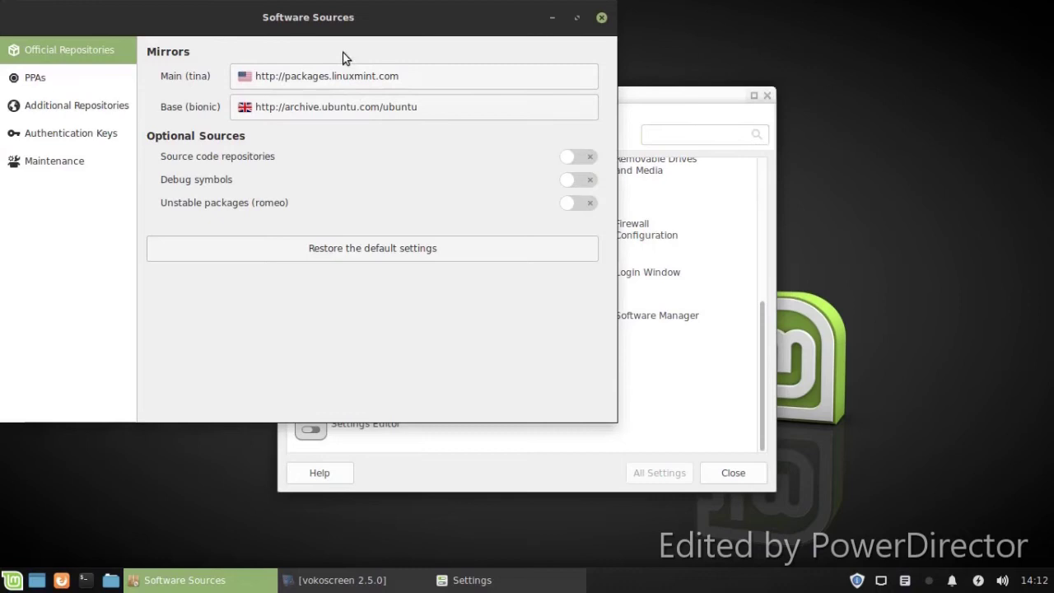
pyautogui.moveTo(329, 31); pyautogui.dragTo(557, 86)
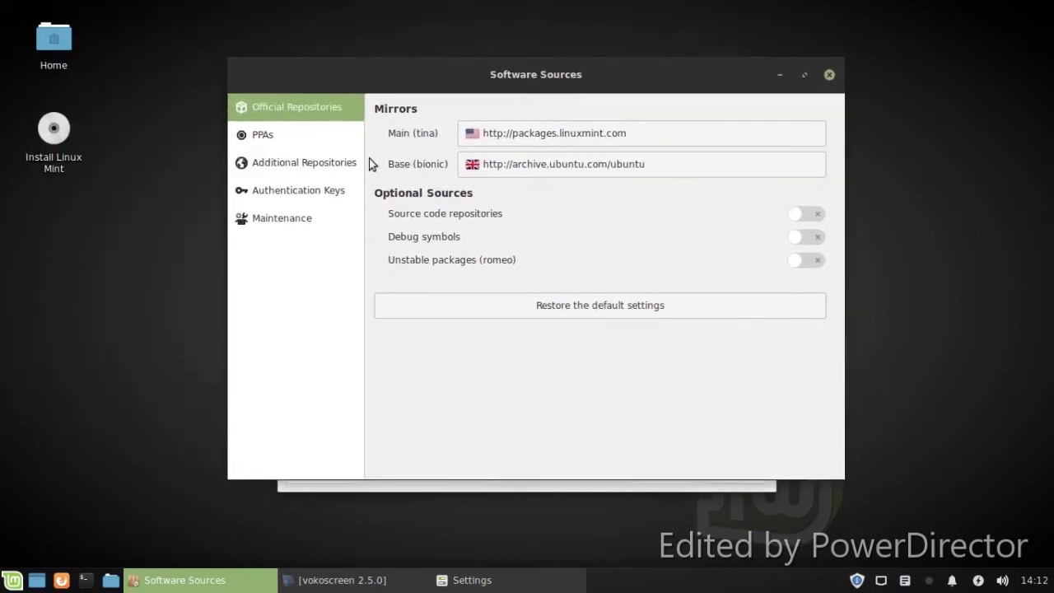
pyautogui.click(280, 145)
pyautogui.click(273, 175)
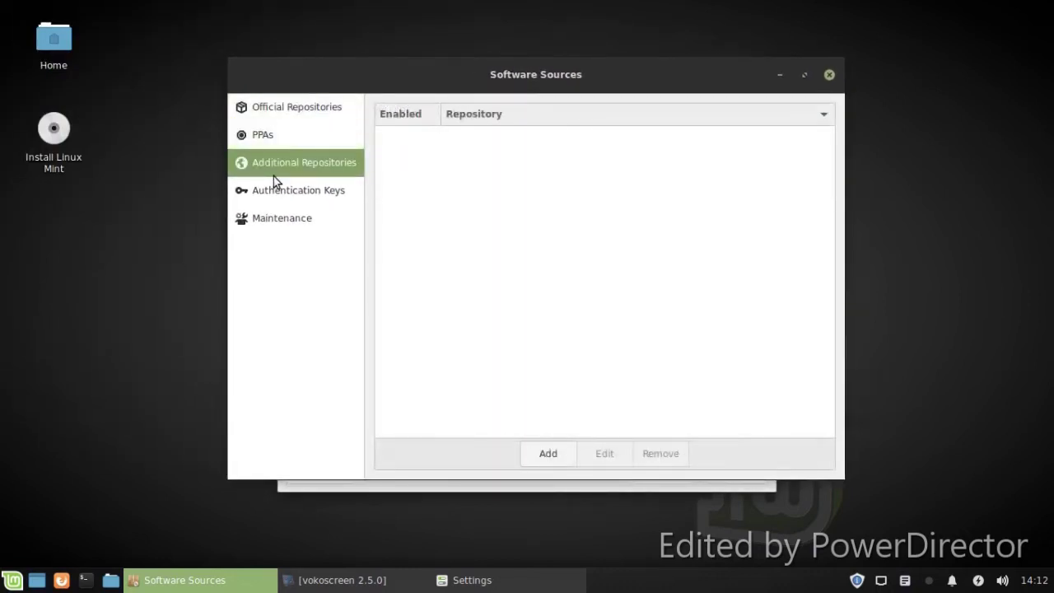
pyautogui.click(282, 202)
pyautogui.click(284, 217)
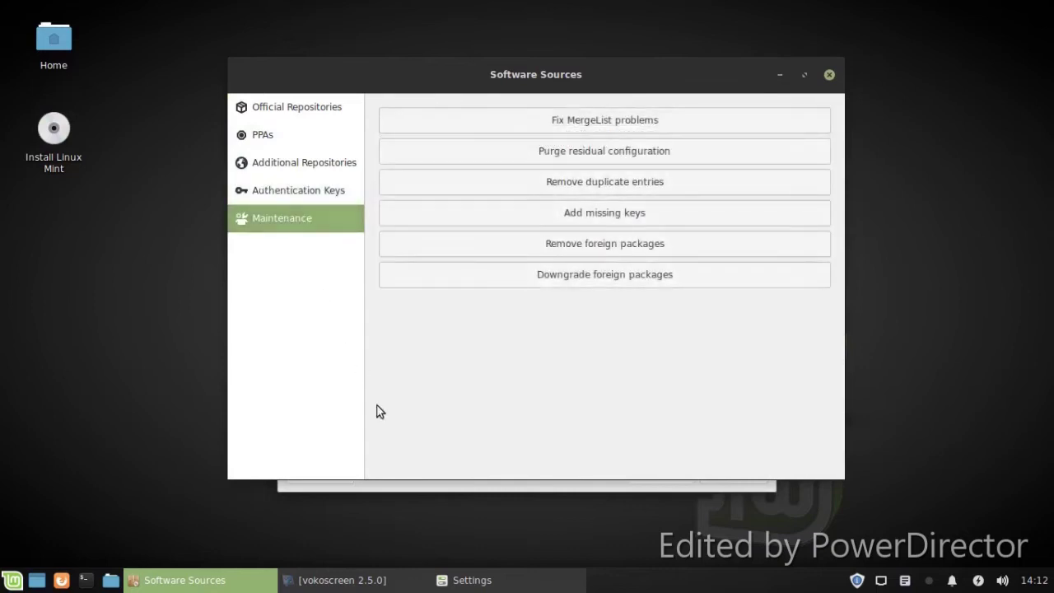
pyautogui.click(828, 75)
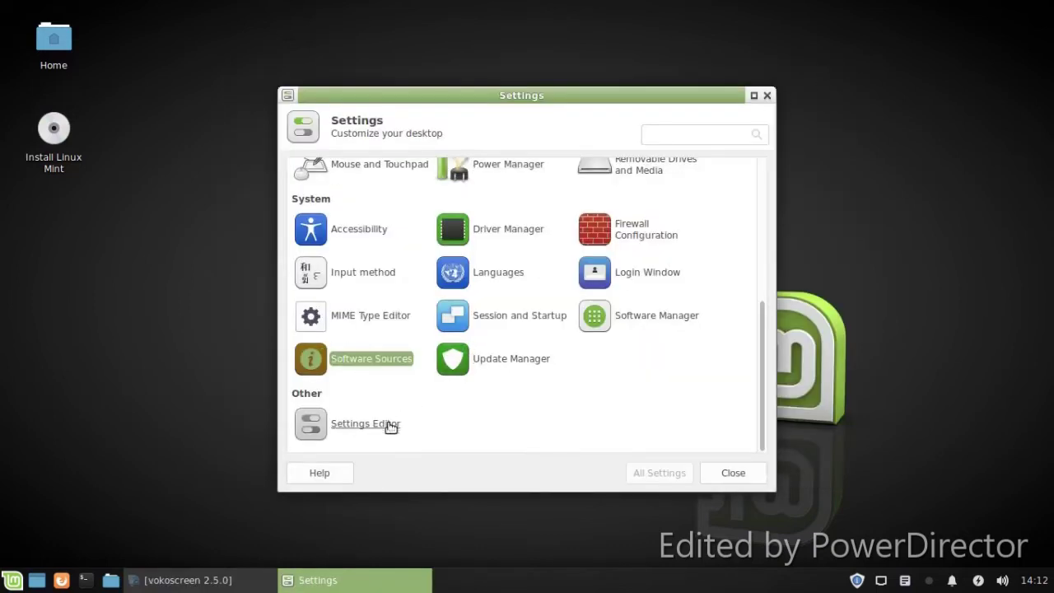
pyautogui.click(363, 317)
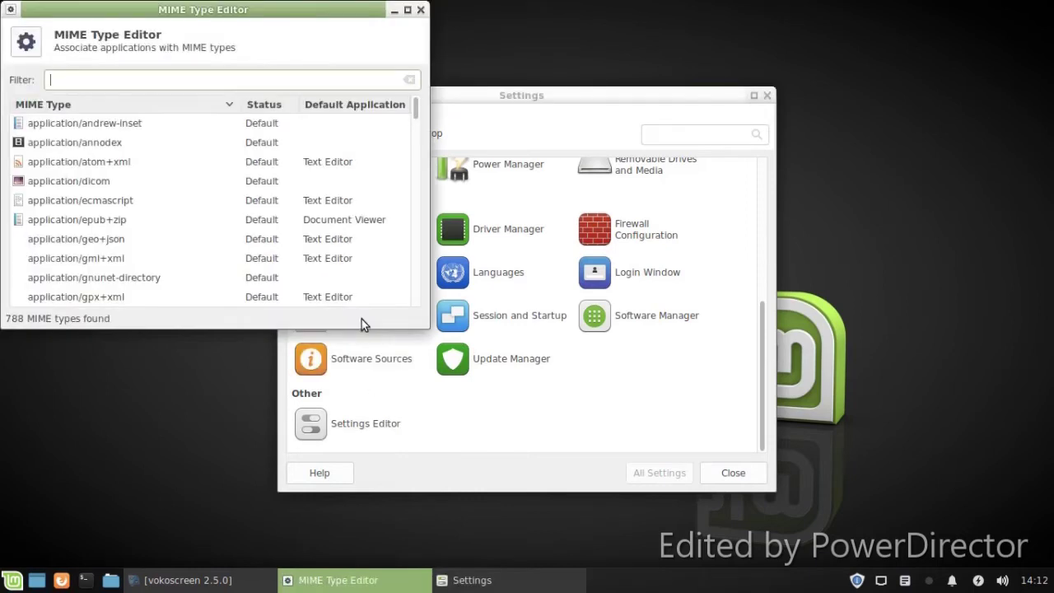
pyautogui.click(420, 12)
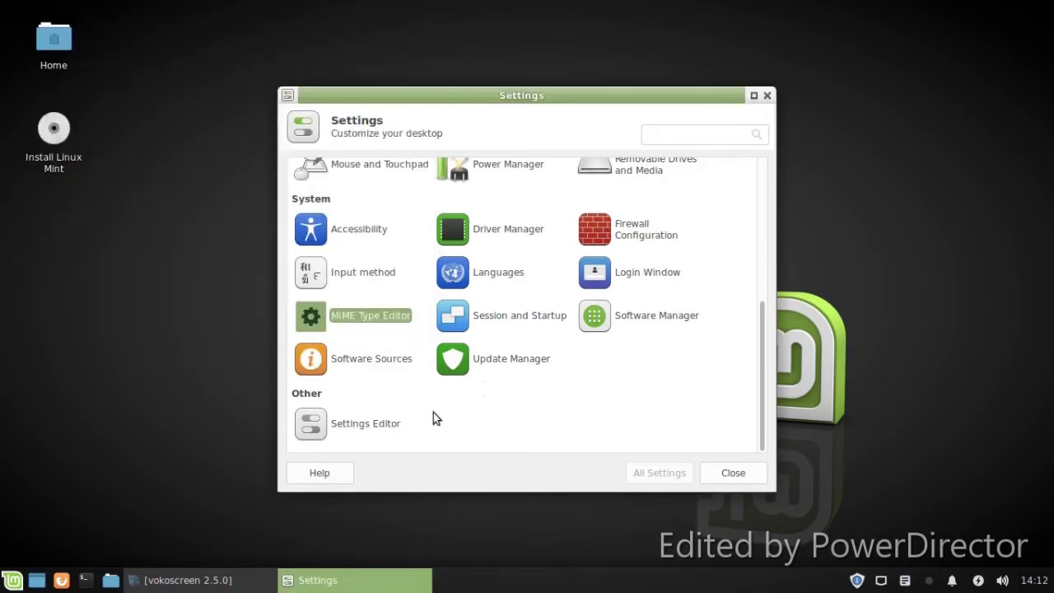
# - Open Session and Startup, look through its General and Session settings, choose the Mice splash screen and test it
pyautogui.click(545, 321)
pyautogui.click(362, 174)
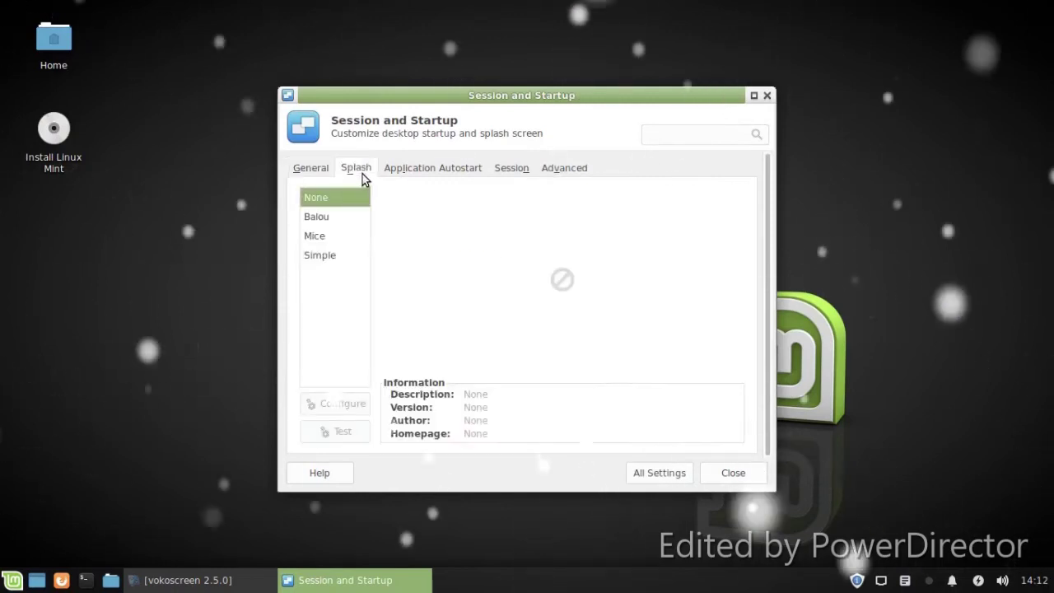
pyautogui.click(321, 217)
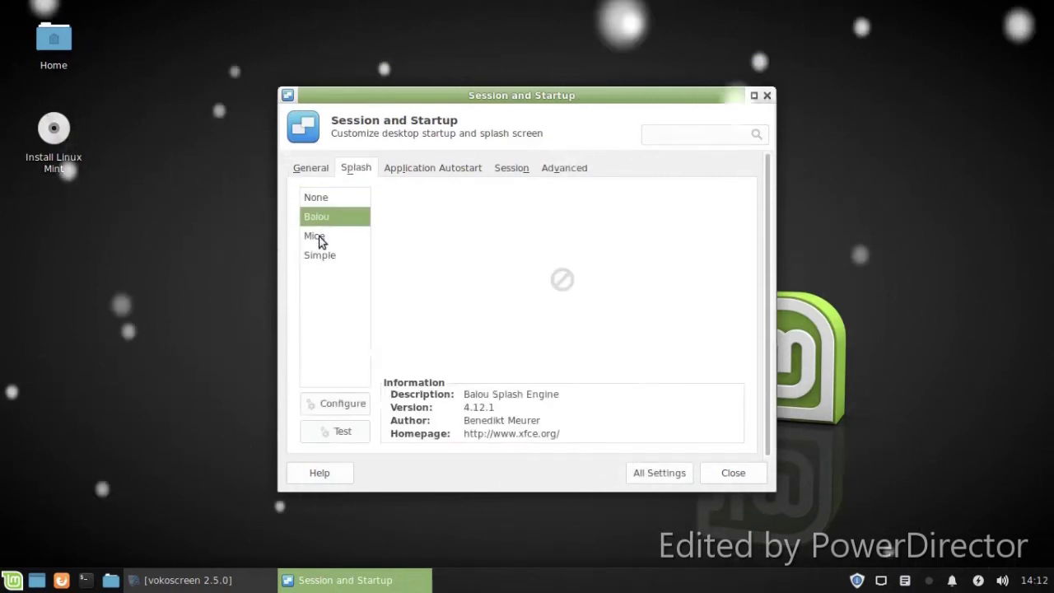
pyautogui.click(318, 237)
pyautogui.click(494, 169)
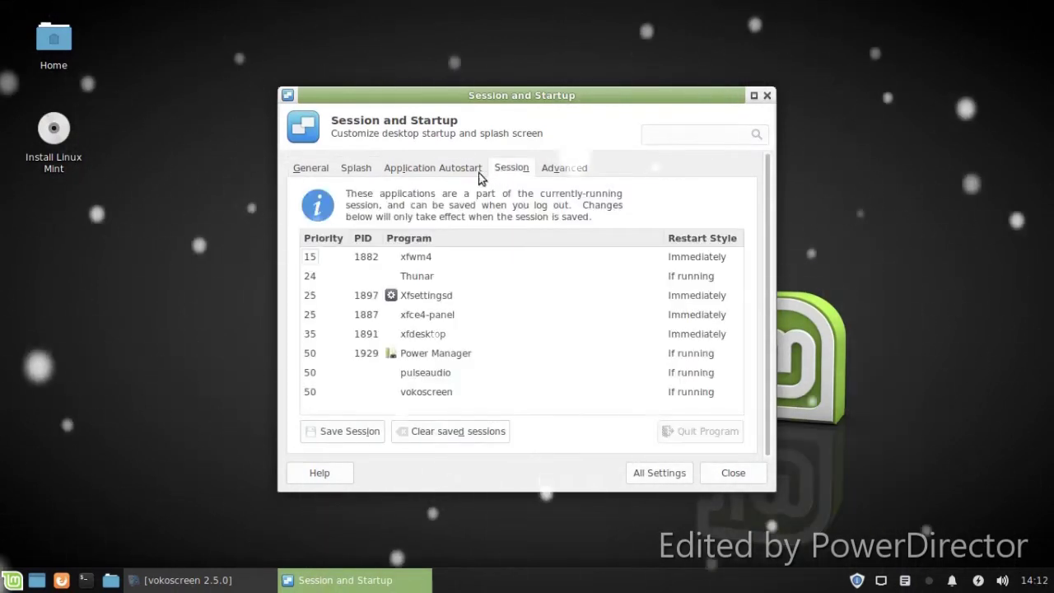
pyautogui.click(310, 170)
pyautogui.click(352, 170)
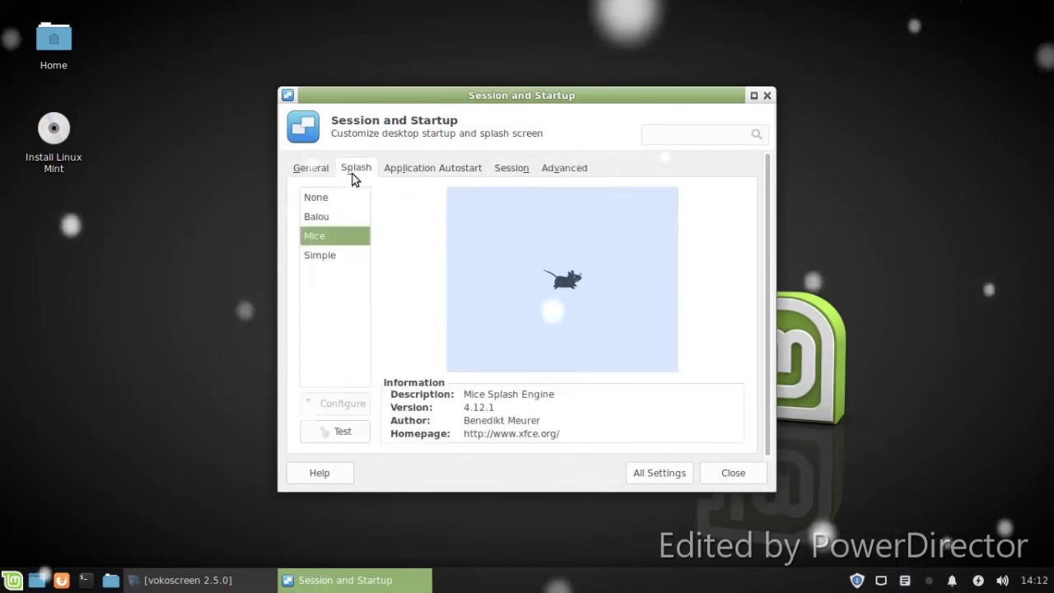
pyautogui.click(335, 432)
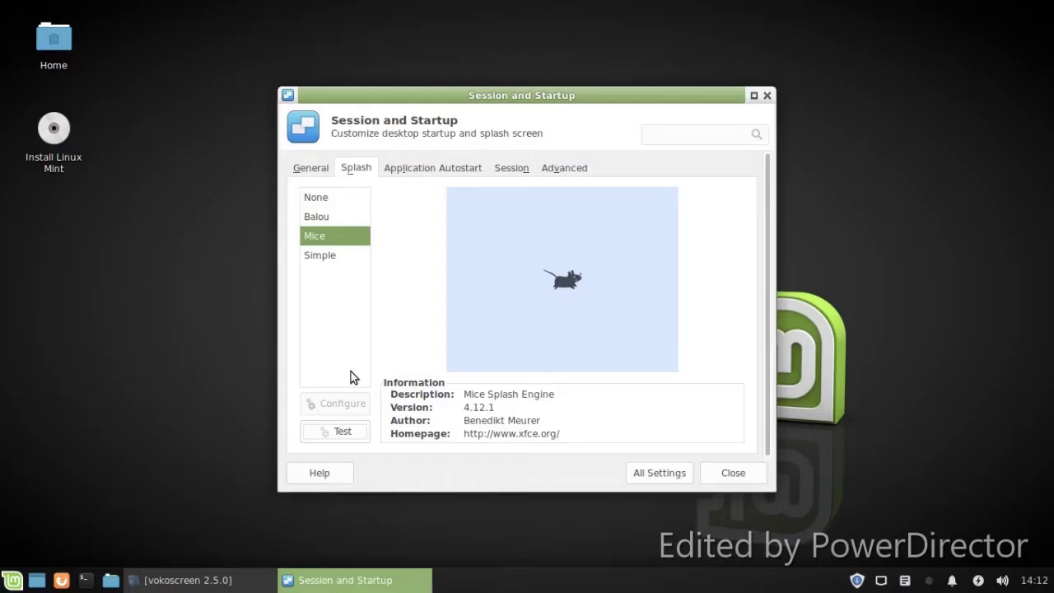
# - Look at the Balou and None splash options, reselect Mice, and close Session and Startup
pyautogui.click(313, 218)
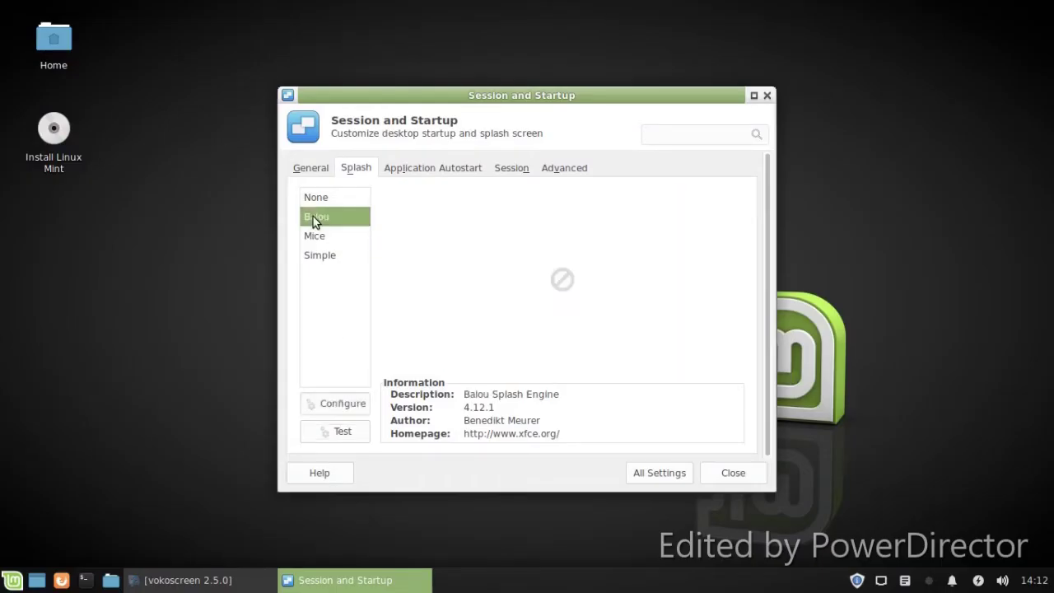
pyautogui.click(315, 199)
pyautogui.click(321, 236)
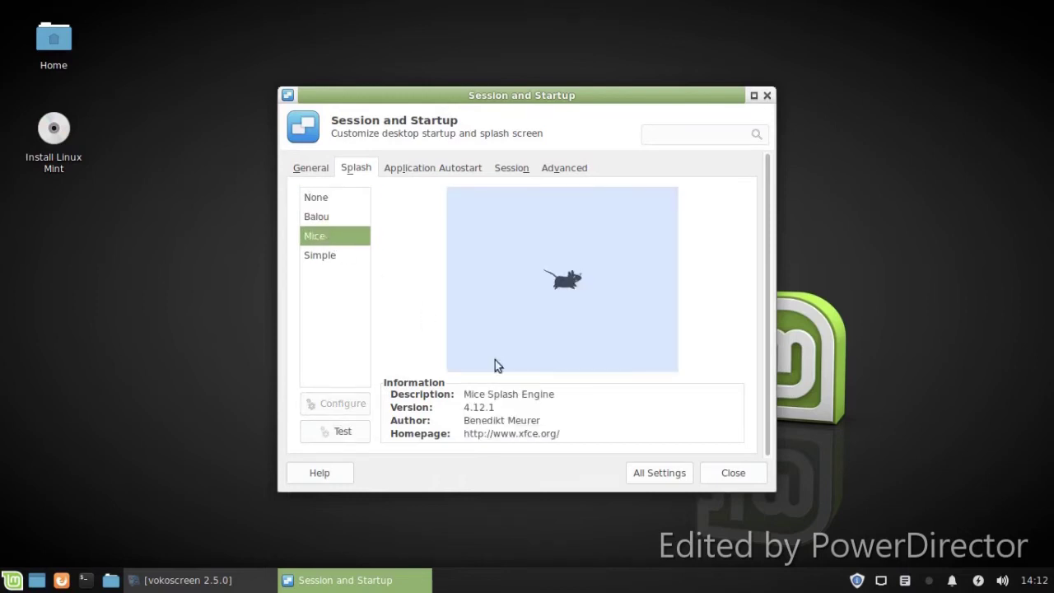
pyautogui.click(733, 473)
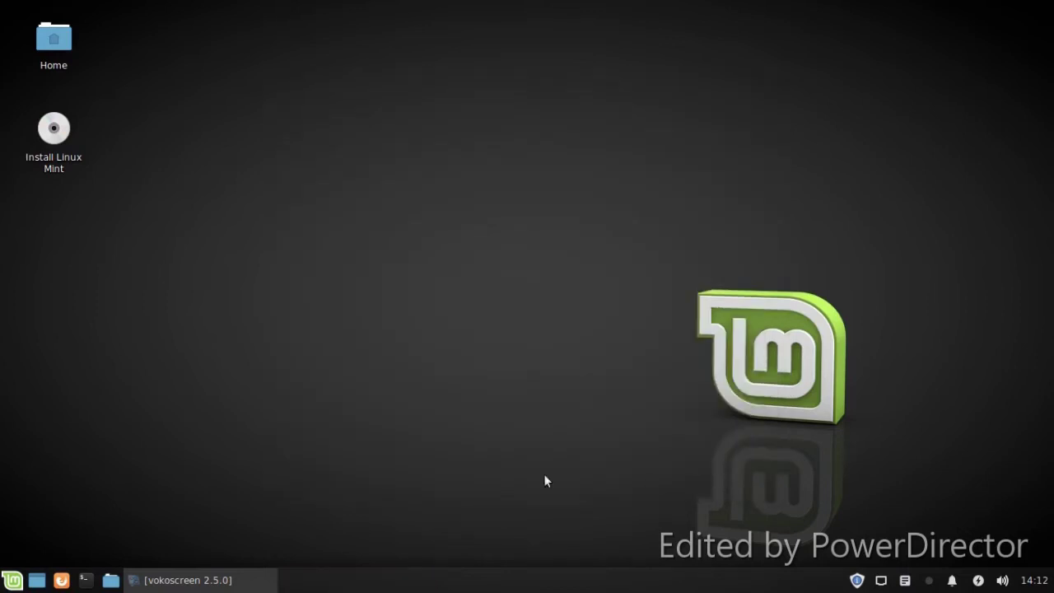
# - Find compiz among the applications, open CompizConfig Settings Manager, dismiss its caution message, and move the window toward the middle of the desktop
pyautogui.click(13, 580)
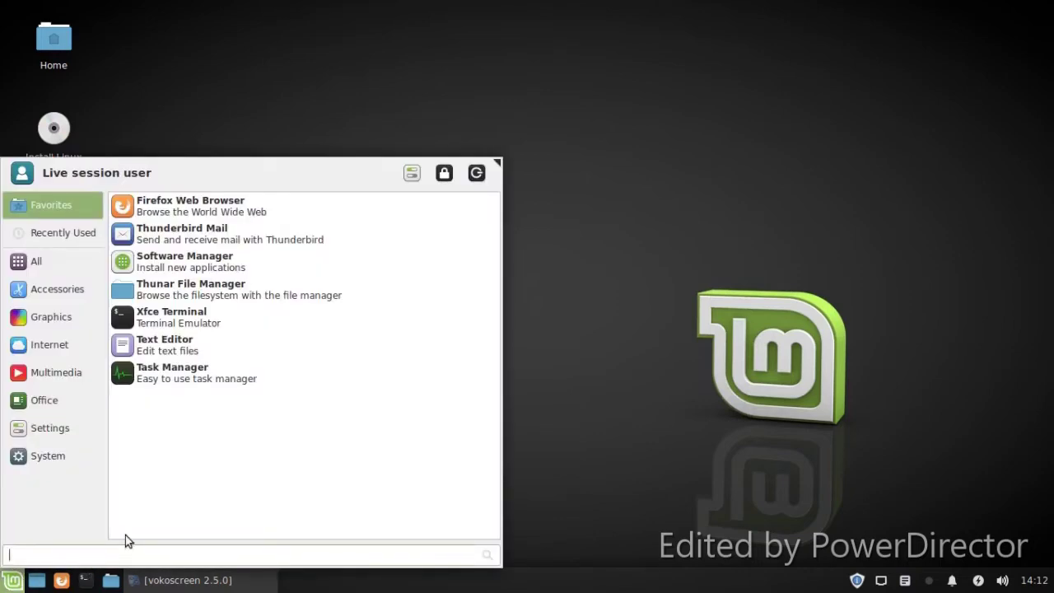
pyautogui.write('comp')
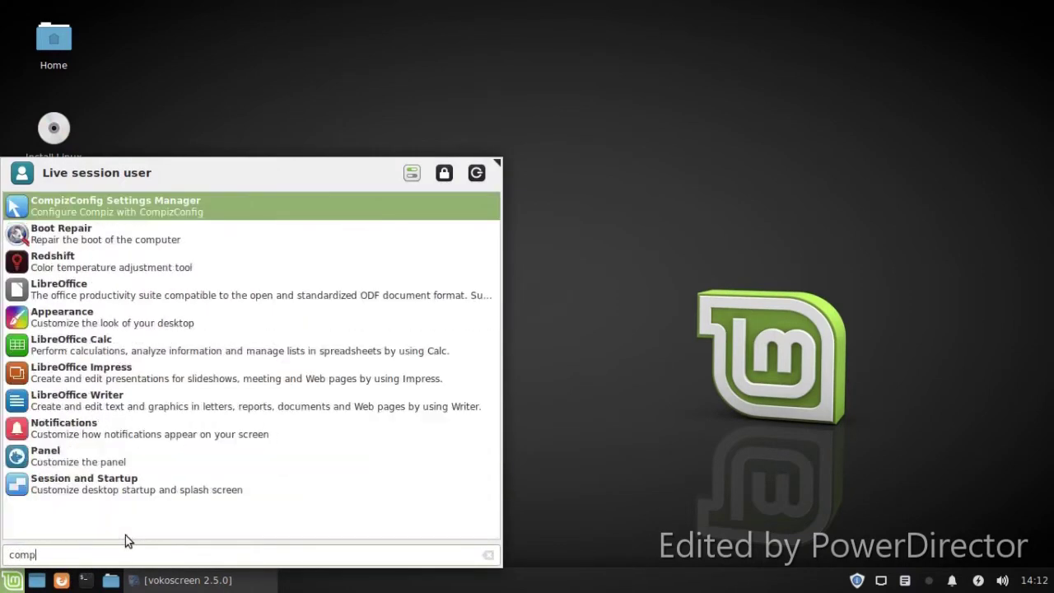
pyautogui.write('iz')
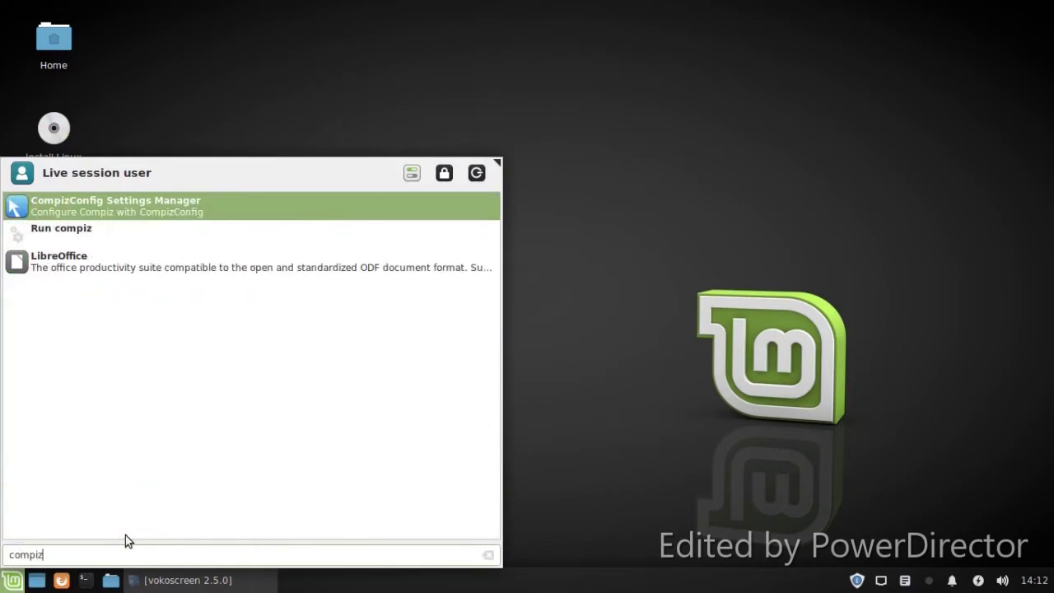
pyautogui.click(112, 216)
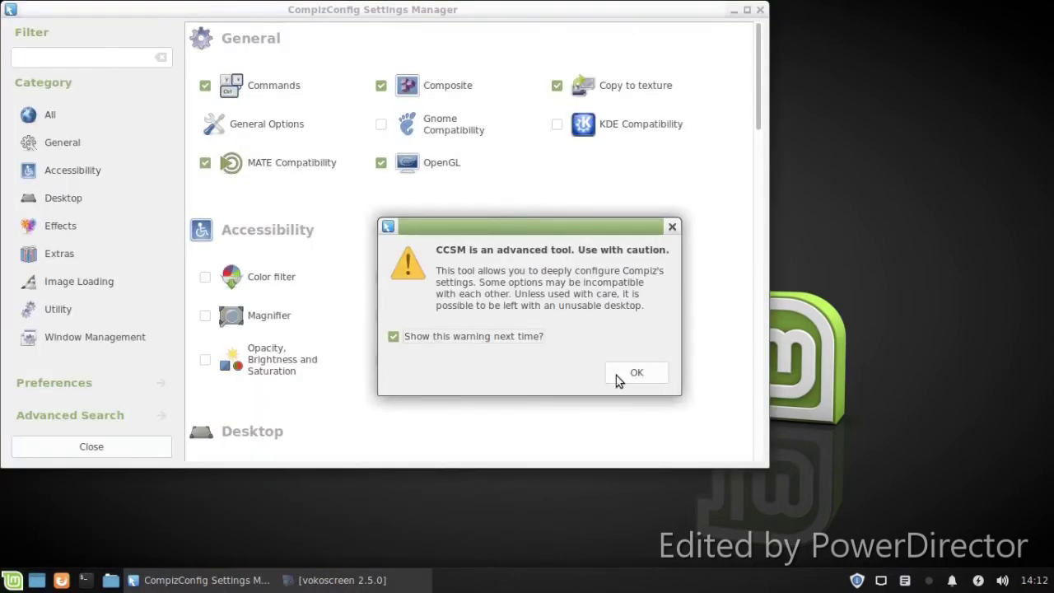
pyautogui.click(617, 377)
pyautogui.moveTo(451, 18); pyautogui.dragTo(575, 74)
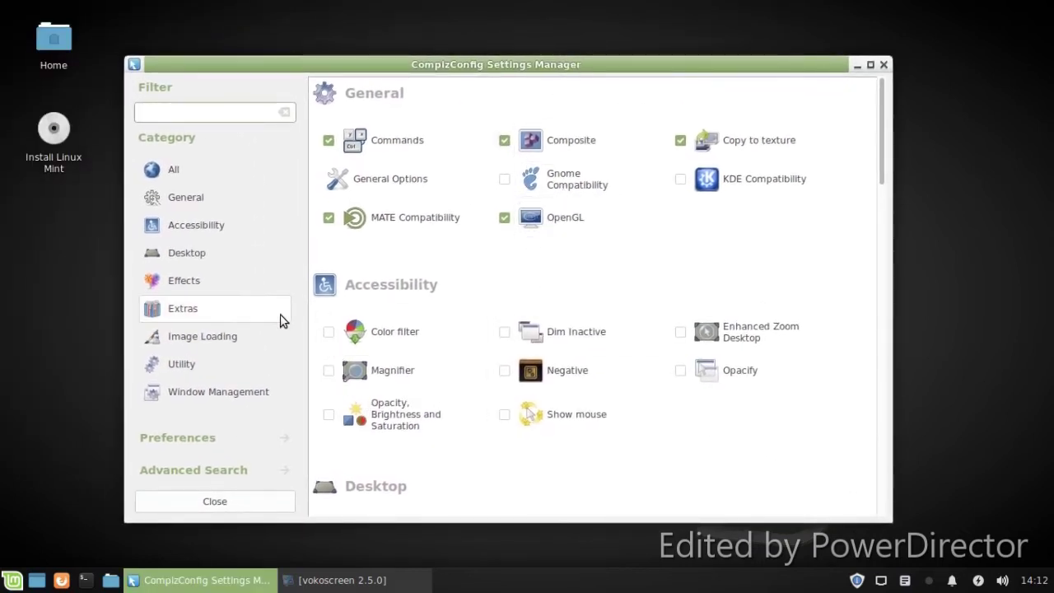
# - Enable the Cube Gears, Animations Experimental, 3D Windows and Simple Animations effects, and view the Firepaint settings without enabling it
pyautogui.click(246, 280)
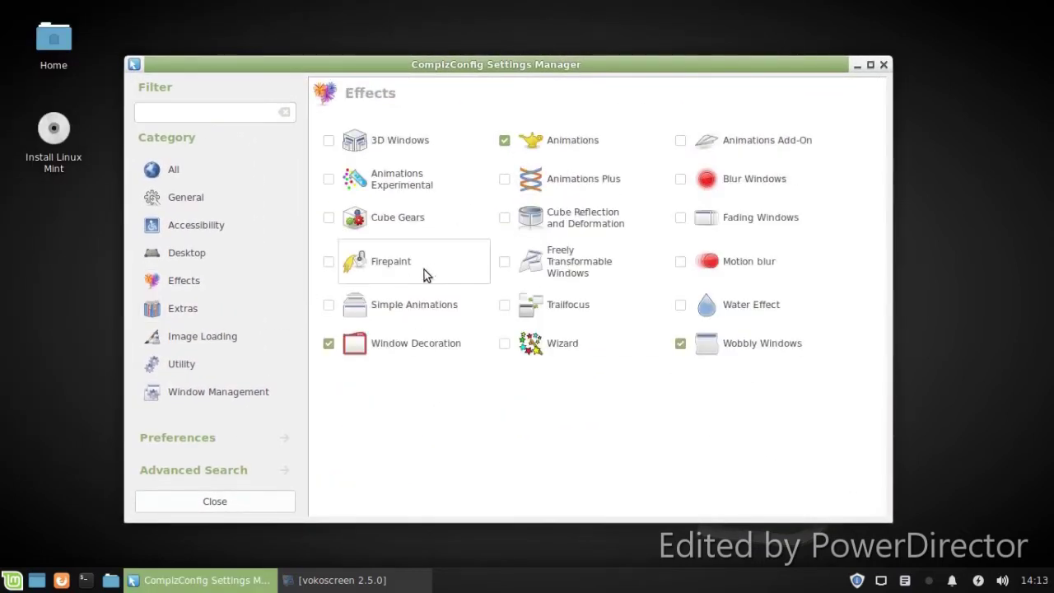
pyautogui.click(505, 180)
pyautogui.click(695, 240)
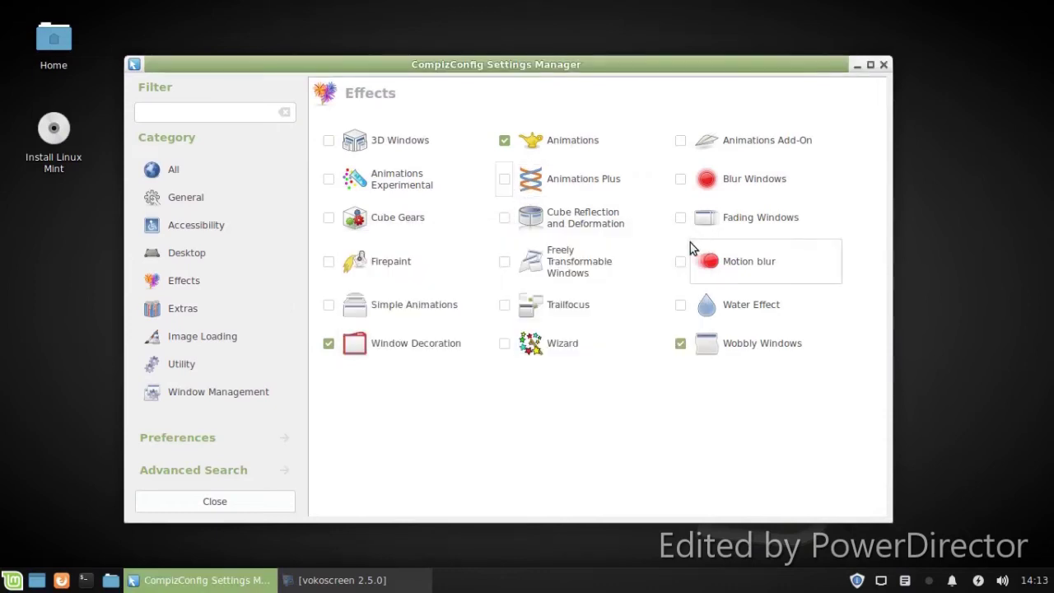
pyautogui.click(329, 217)
pyautogui.click(328, 179)
pyautogui.click(328, 140)
pyautogui.click(336, 310)
pyautogui.click(340, 278)
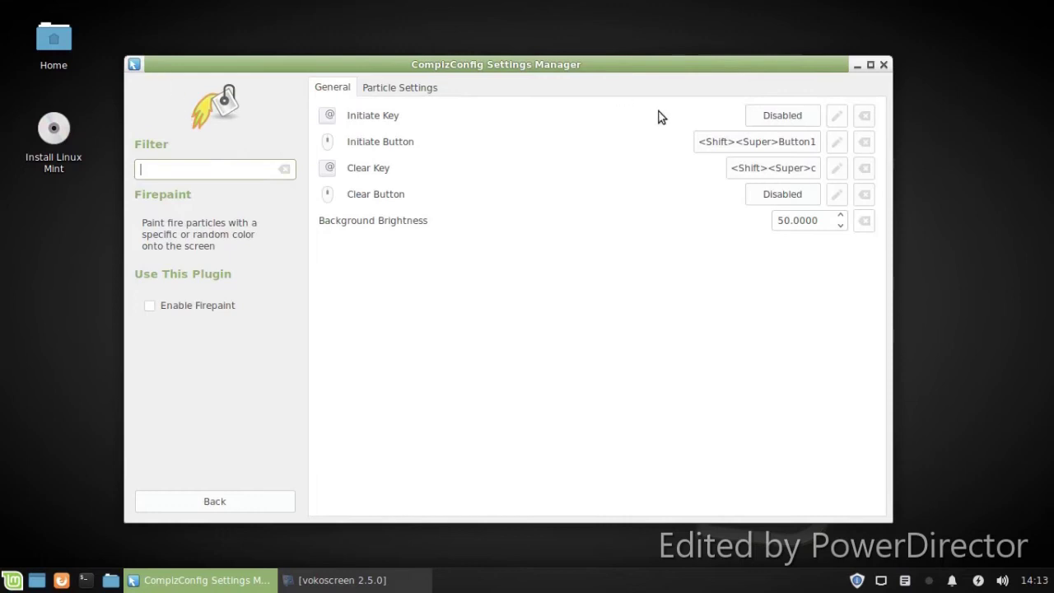
pyautogui.click(192, 499)
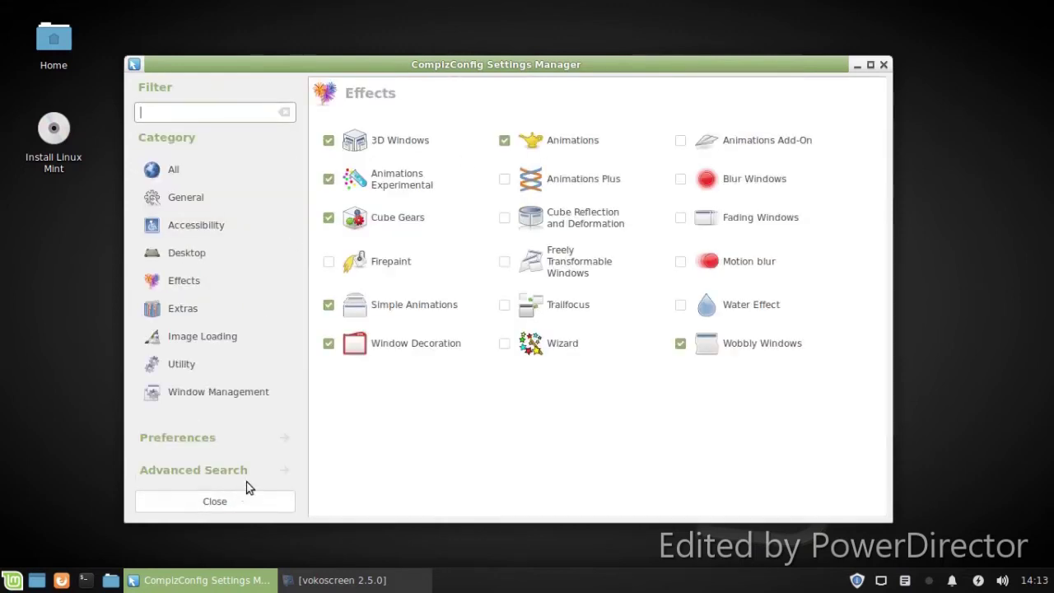
# - Toggle three plugins in the first column of the Window Management category
pyautogui.click(228, 394)
pyautogui.click(329, 256)
pyautogui.click(328, 218)
pyautogui.click(328, 179)
# - Enable the Dim Inactive and Color filter accessibility plugins and close CompizConfig Settings Manager
pyautogui.click(237, 236)
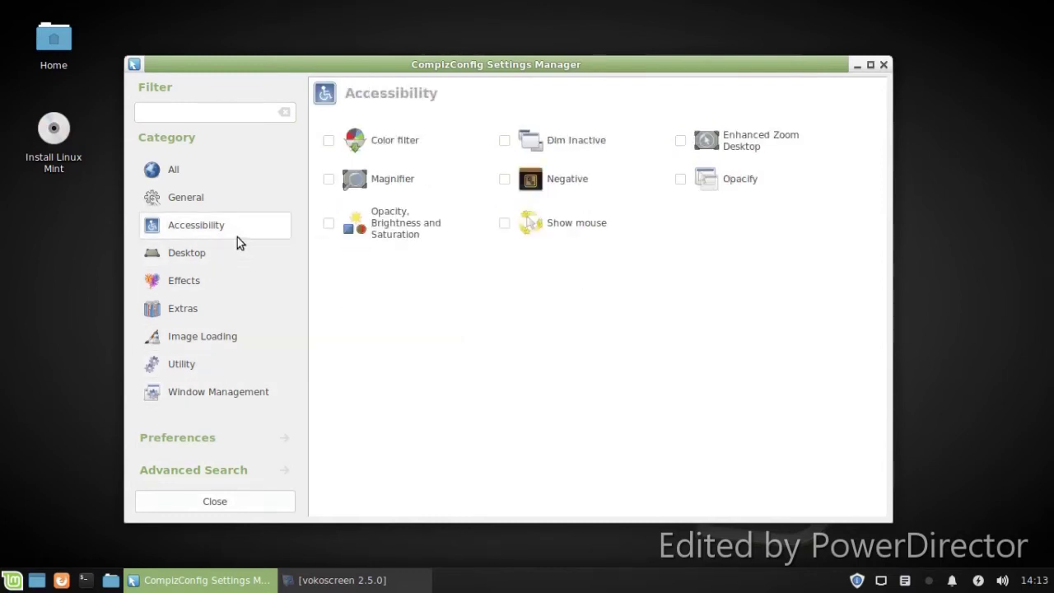
pyautogui.click(502, 142)
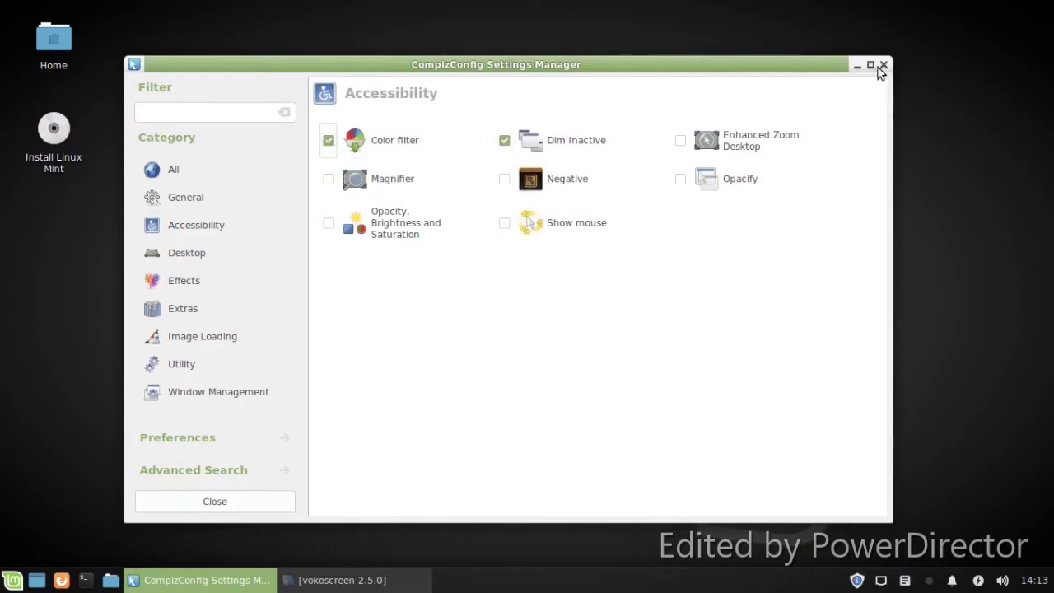
pyautogui.click(161, 502)
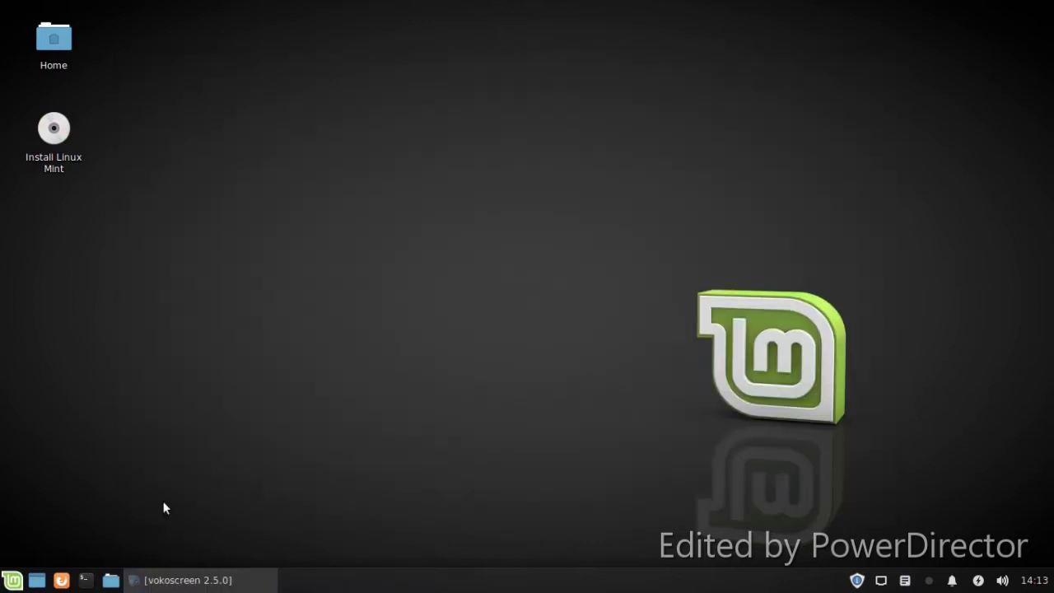
# - Open a terminal, move it toward the middle of the desktop, try to run "comp[iz --replace", and close the terminal
pyautogui.click(85, 579)
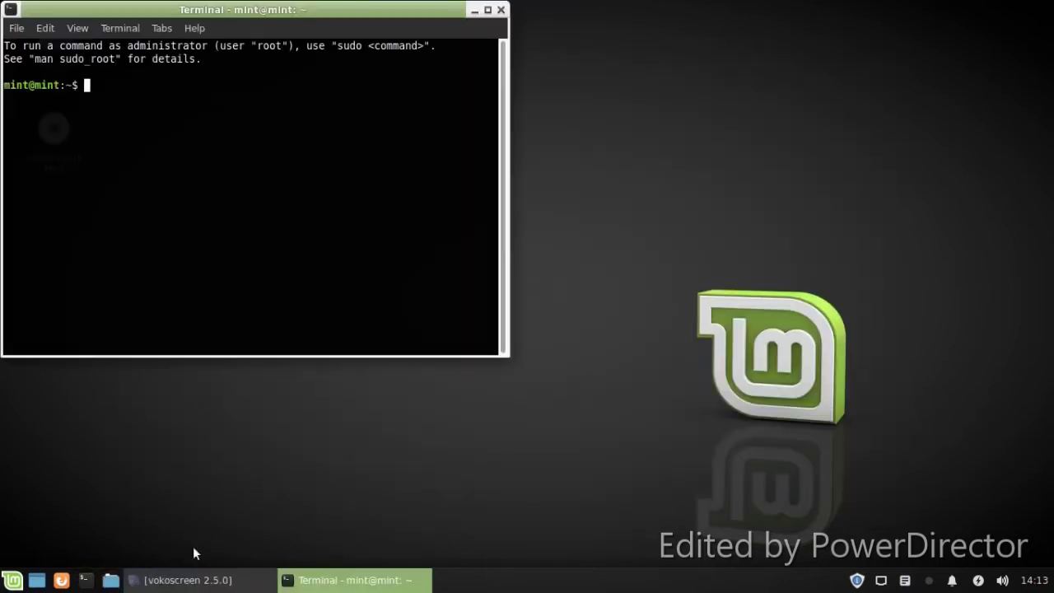
pyautogui.moveTo(240, 11); pyautogui.dragTo(387, 108)
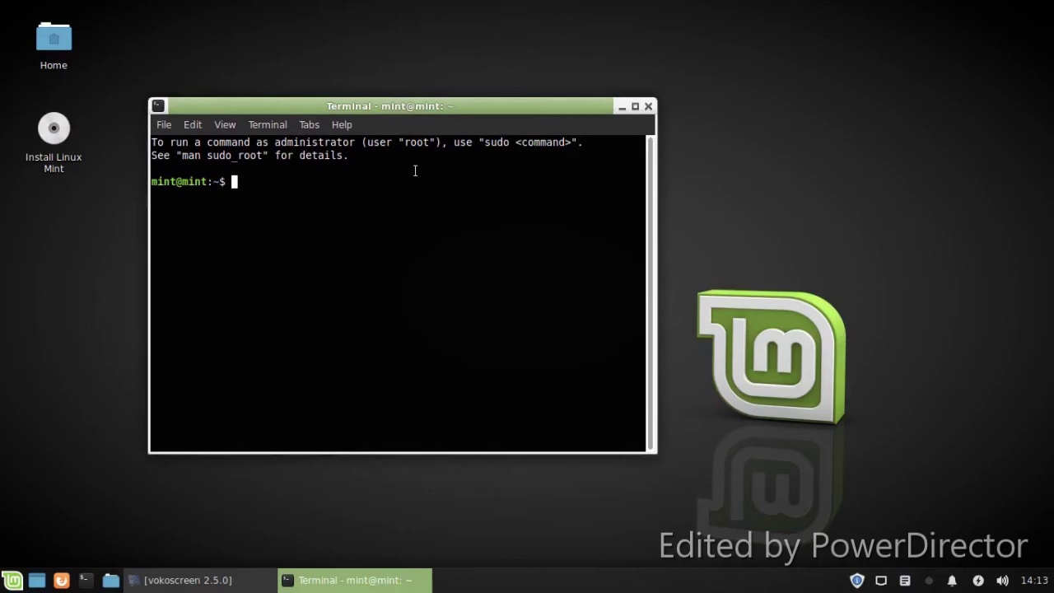
pyautogui.write('comp')
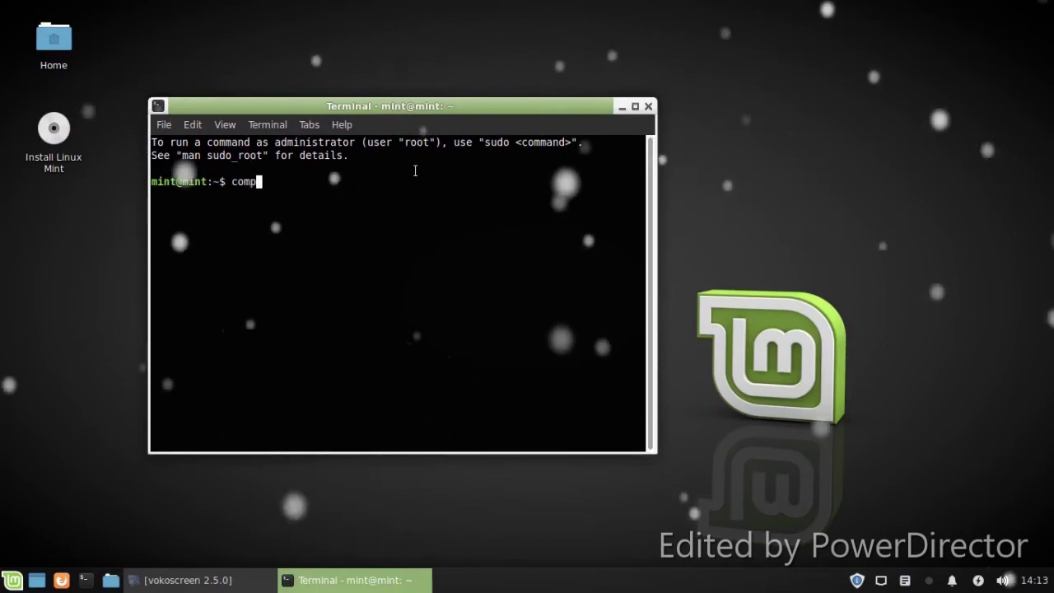
pyautogui.write('iz //')
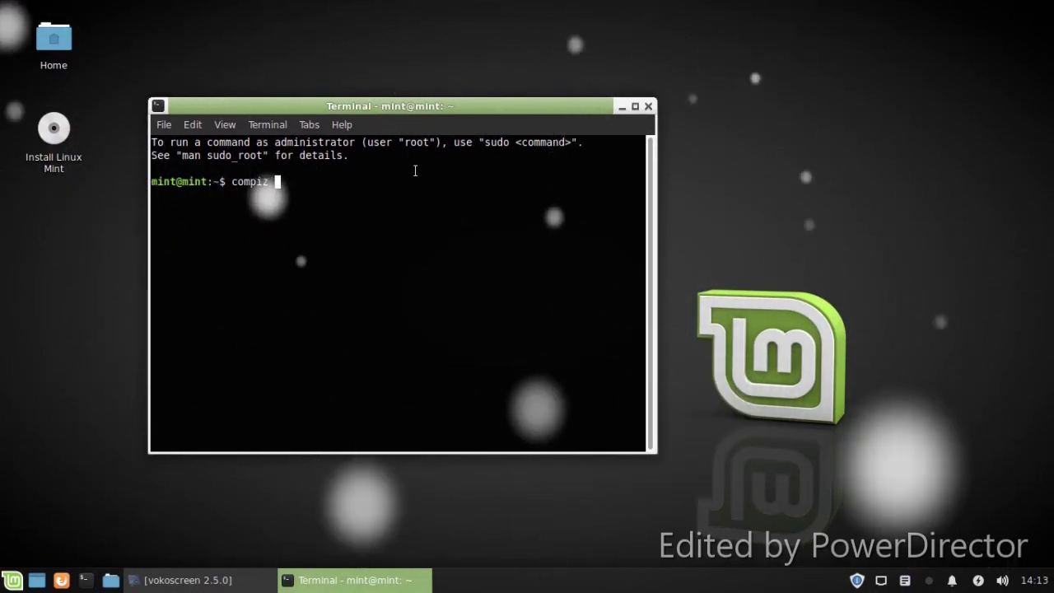
pyautogui.press('BackSpace')
pyautogui.press('BackSpace')
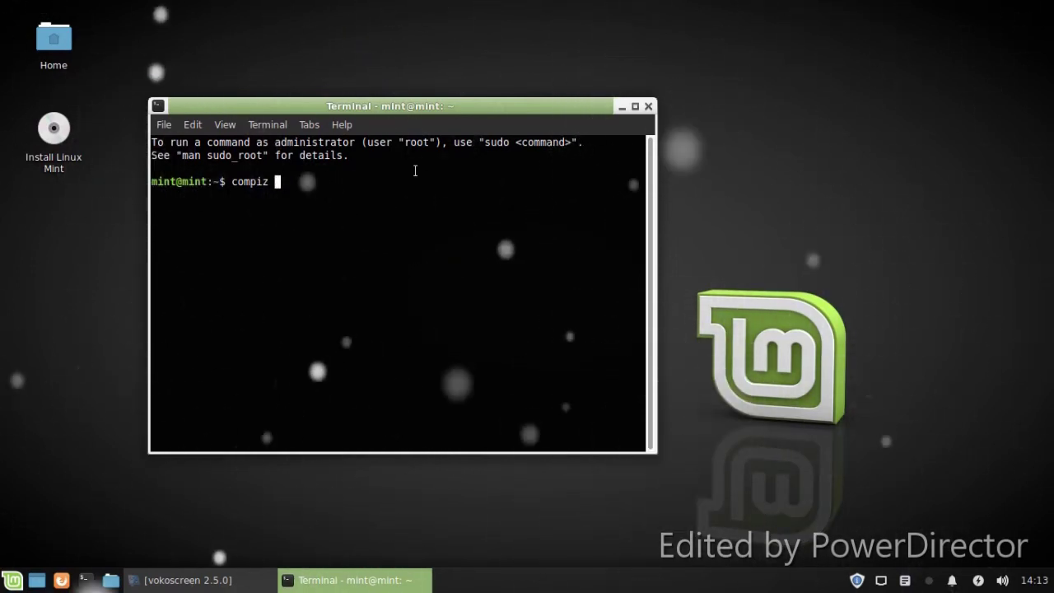
pyautogui.write('/')
pyautogui.press('BackSpace')
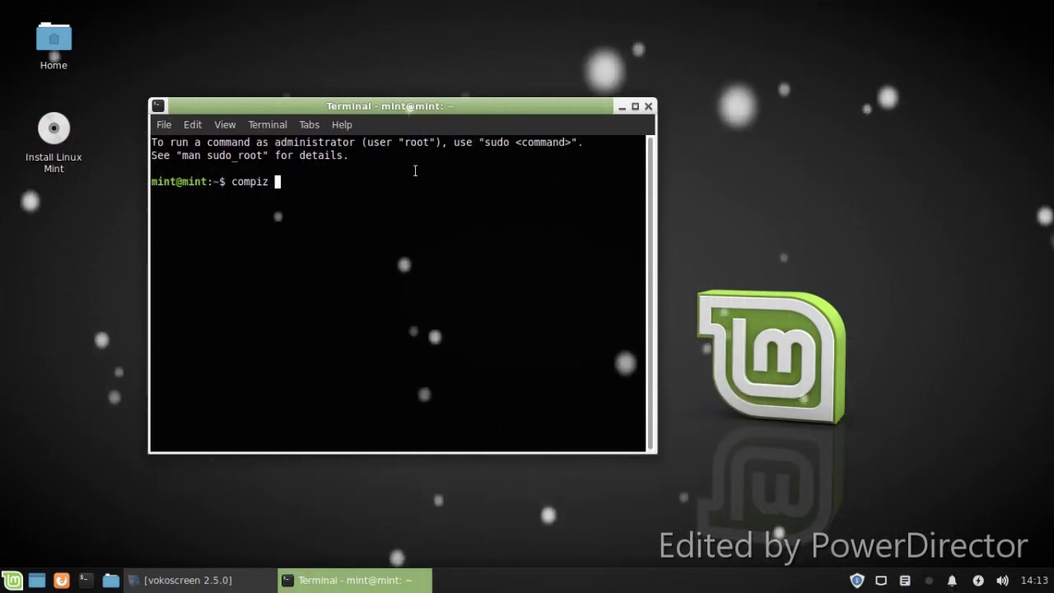
pyautogui.write('?')
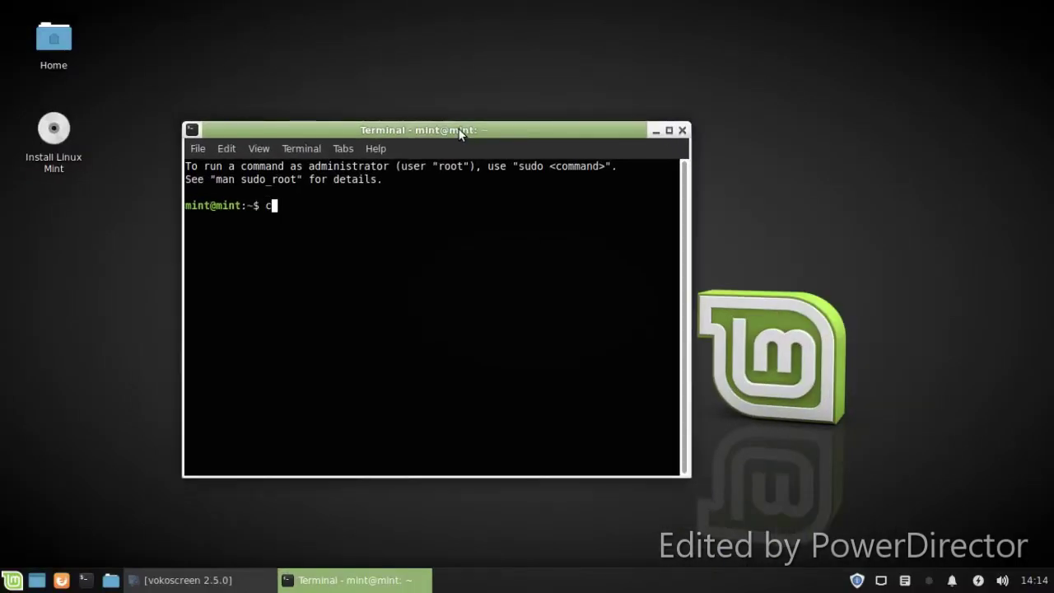
pyautogui.write('omp[iz --replace')
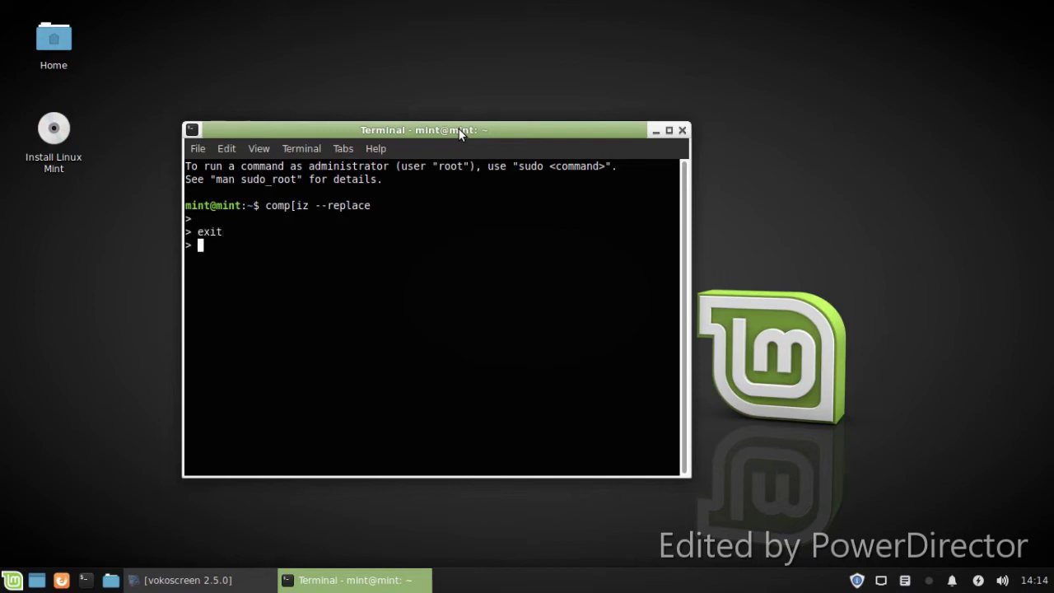
pyautogui.click(683, 130)
# - Look through the Office and Internet applications, open HexChat, move its window toward the middle of the desktop, and quit it
pyautogui.click(5, 580)
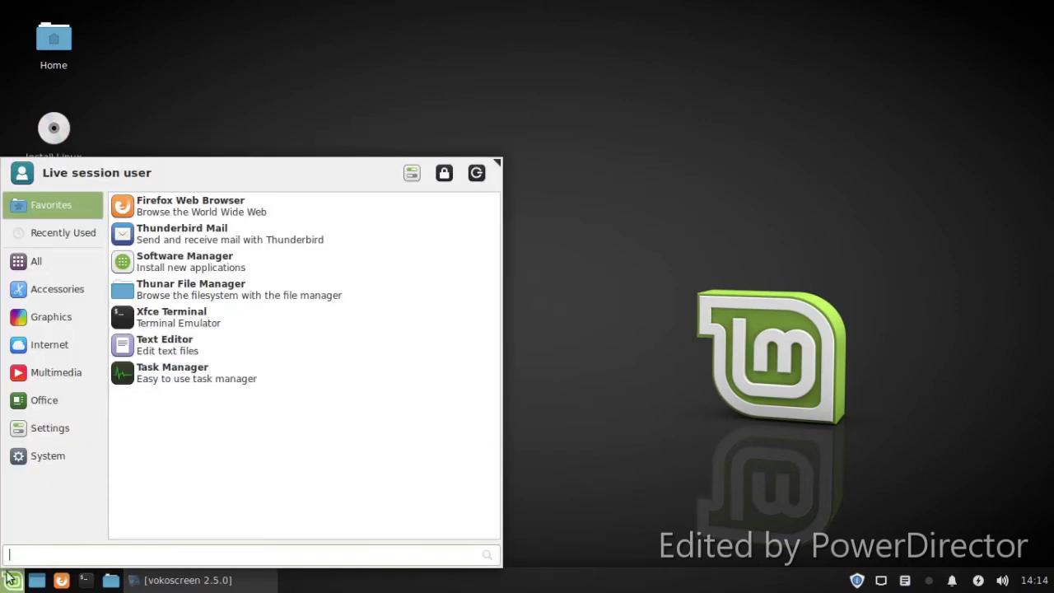
pyautogui.click(65, 403)
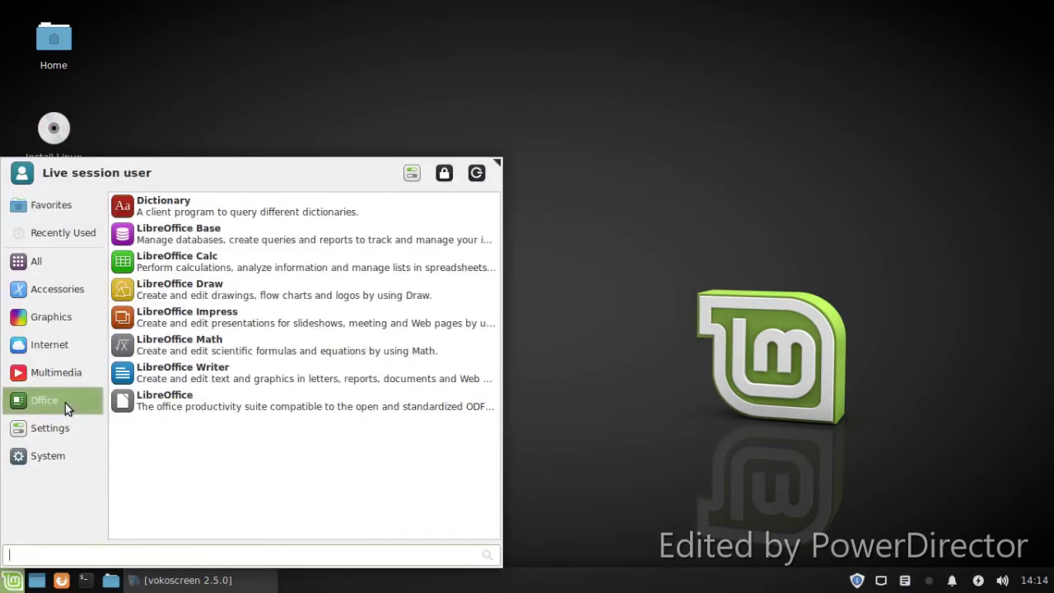
pyautogui.moveTo(65, 356)
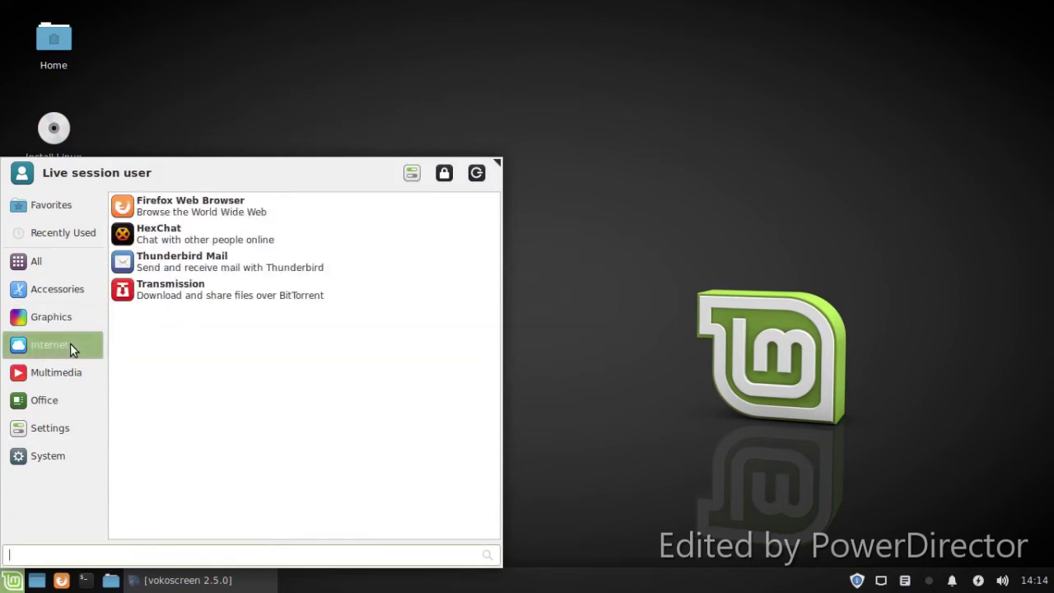
pyautogui.click(236, 233)
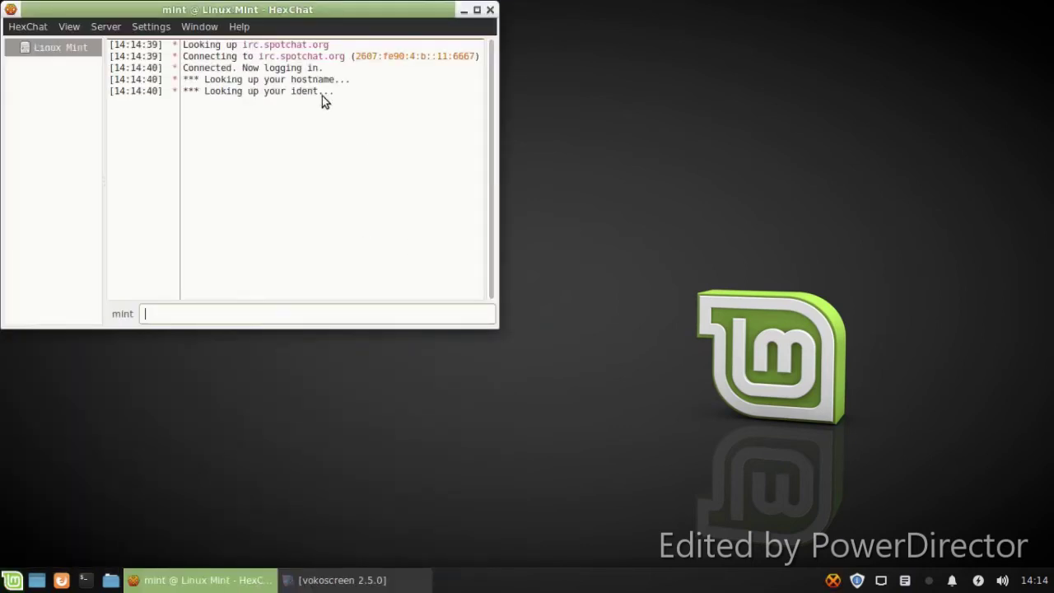
pyautogui.moveTo(328, 7); pyautogui.dragTo(328, 14)
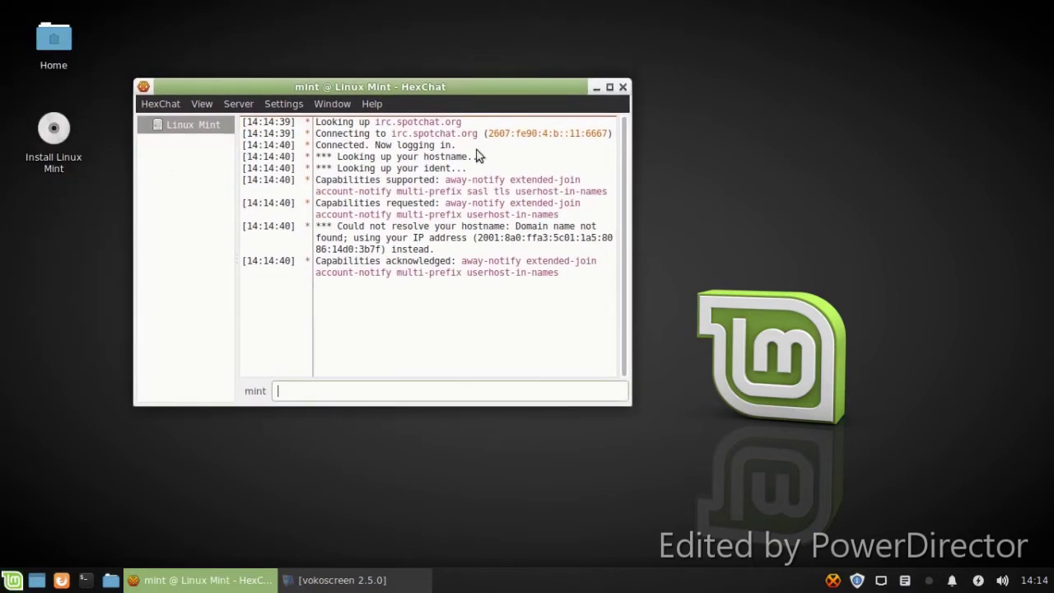
pyautogui.click(625, 88)
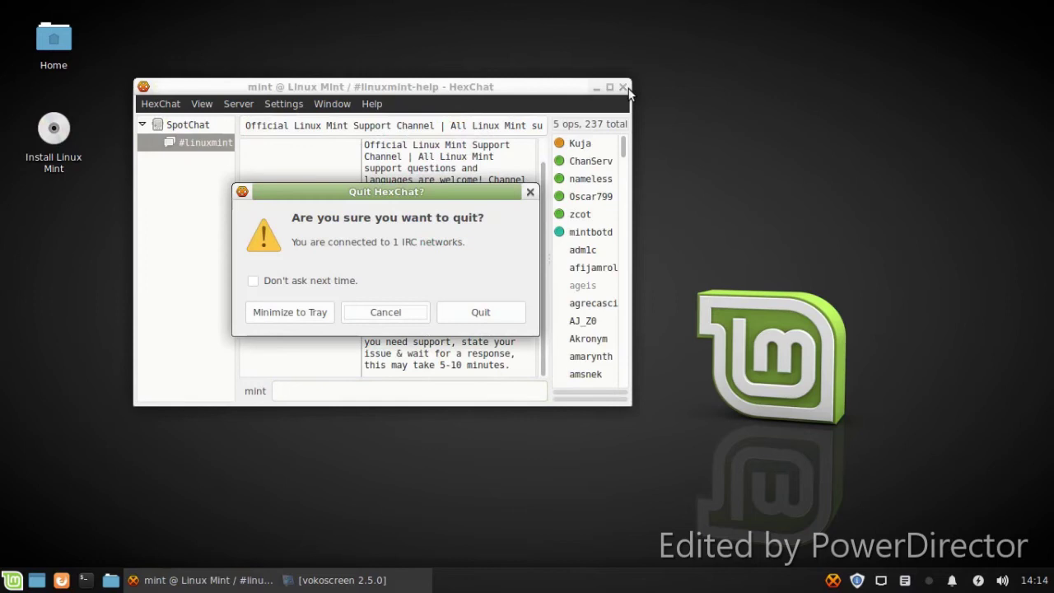
pyautogui.click(479, 311)
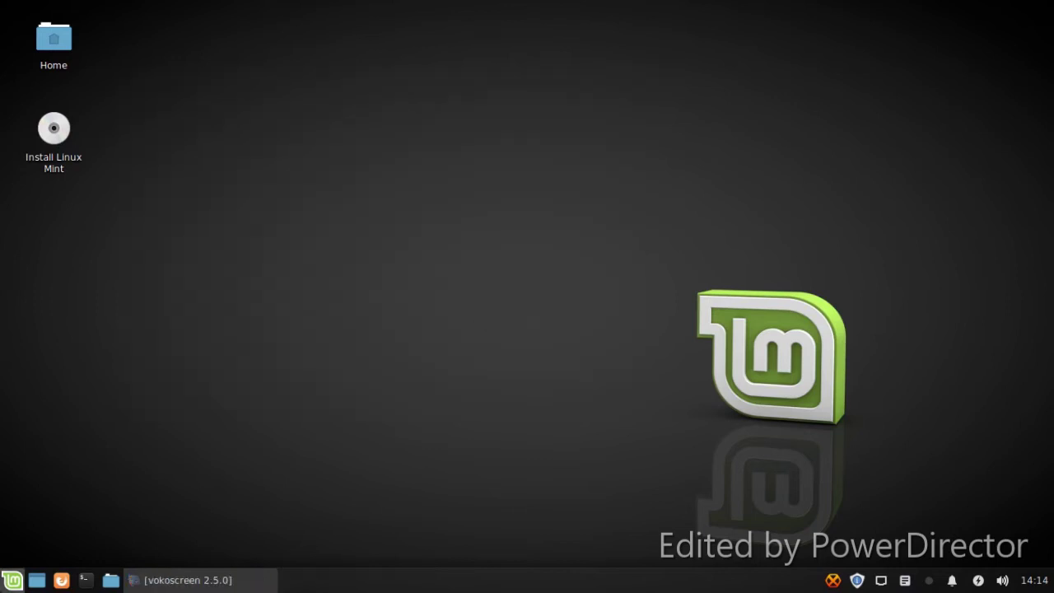
# - Open Task Manager, move and enlarge its window, examine the list of running processes, and close it
pyautogui.click(12, 579)
pyautogui.click(158, 381)
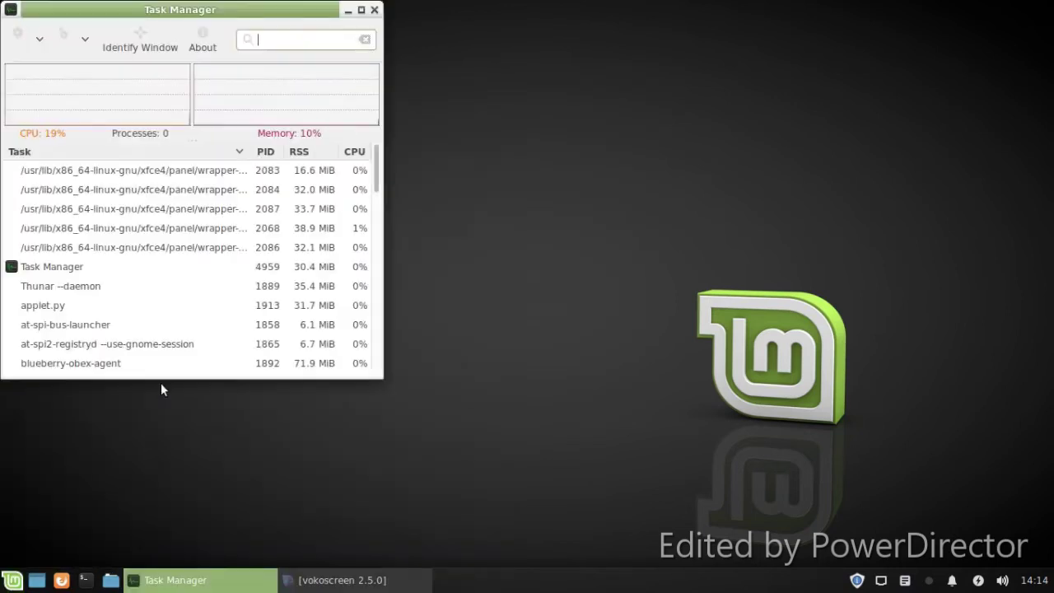
pyautogui.moveTo(261, 7); pyautogui.dragTo(426, 28)
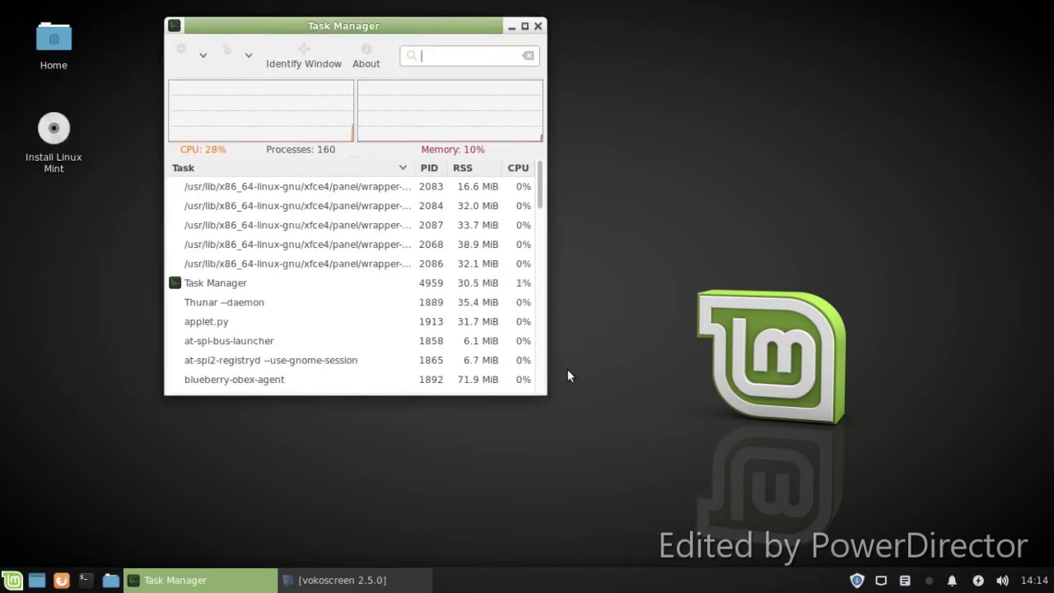
pyautogui.moveTo(541, 391); pyautogui.dragTo(960, 521)
pyautogui.scroll(-6, 730, 385)
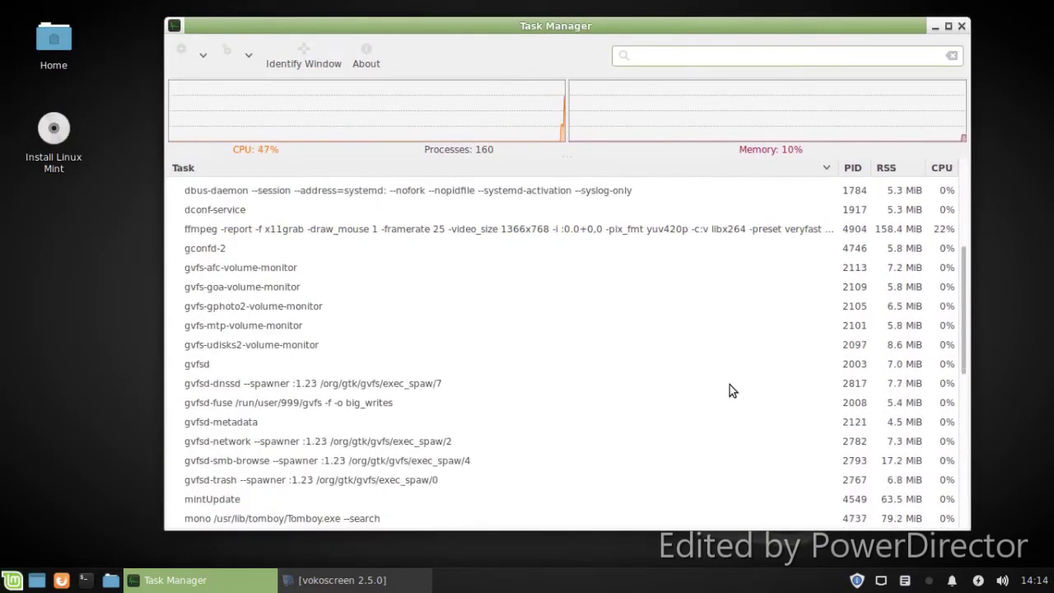
pyautogui.scroll(3, 682, 376)
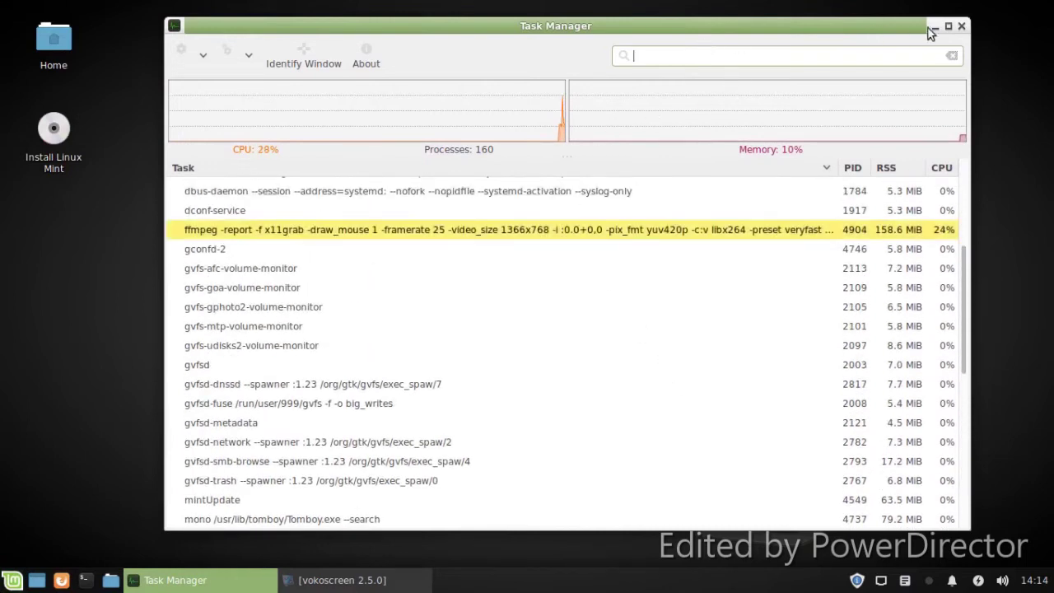
pyautogui.click(960, 26)
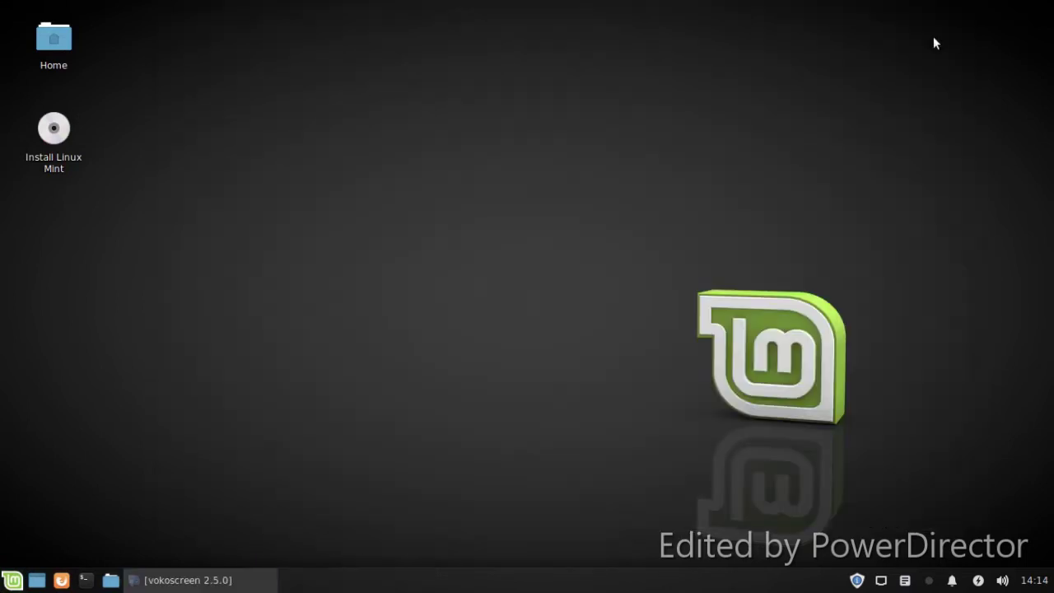
# - Find System Reports among the System applications, view its crash reports and information reports pages, and close it
pyautogui.click(6, 581)
pyautogui.click(83, 457)
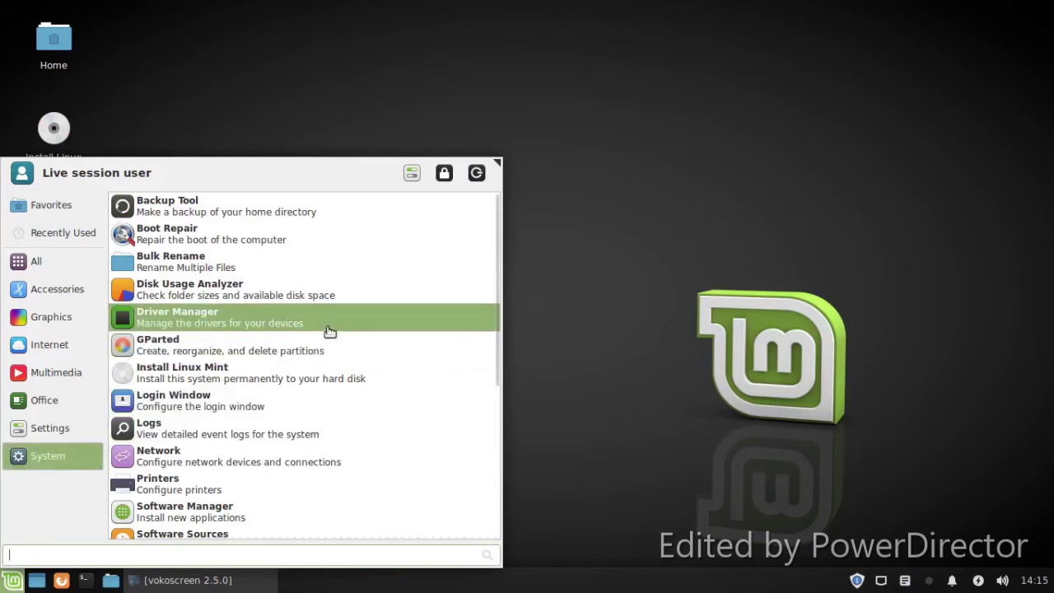
pyautogui.scroll(-3, 329, 332)
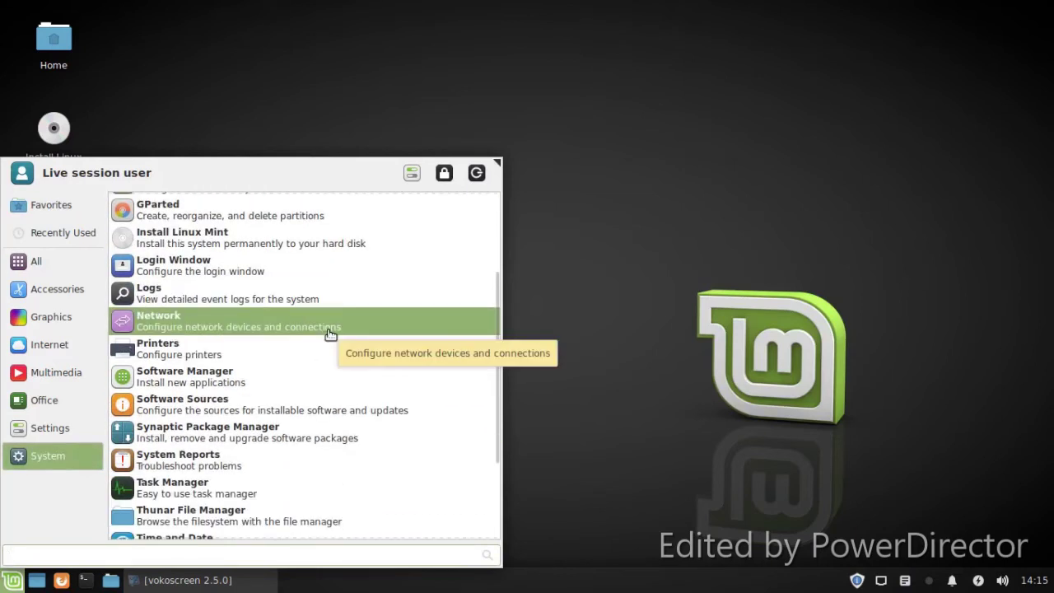
pyautogui.scroll(-2, 259, 402)
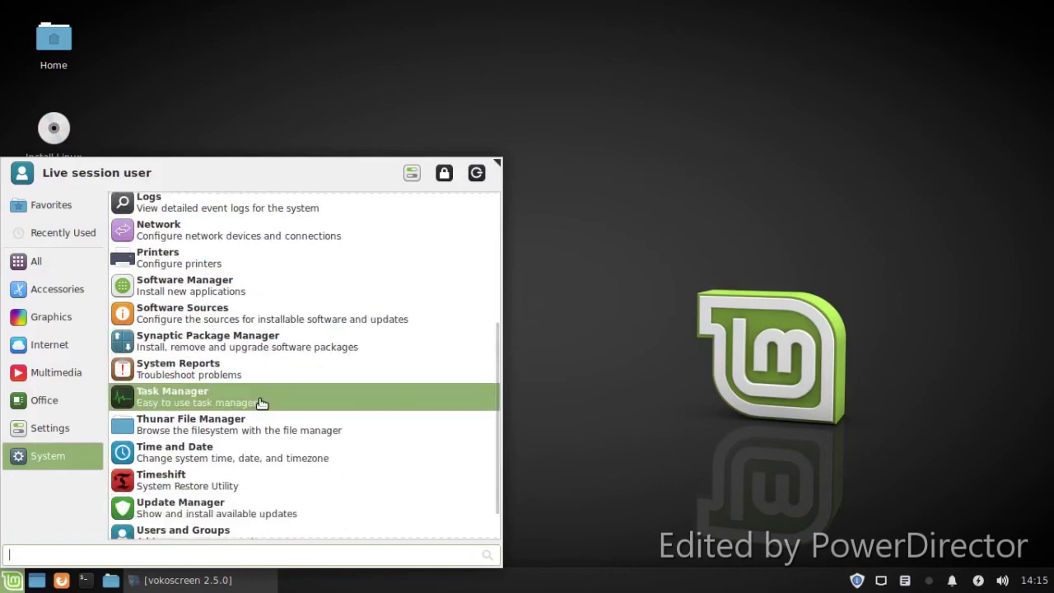
pyautogui.click(266, 374)
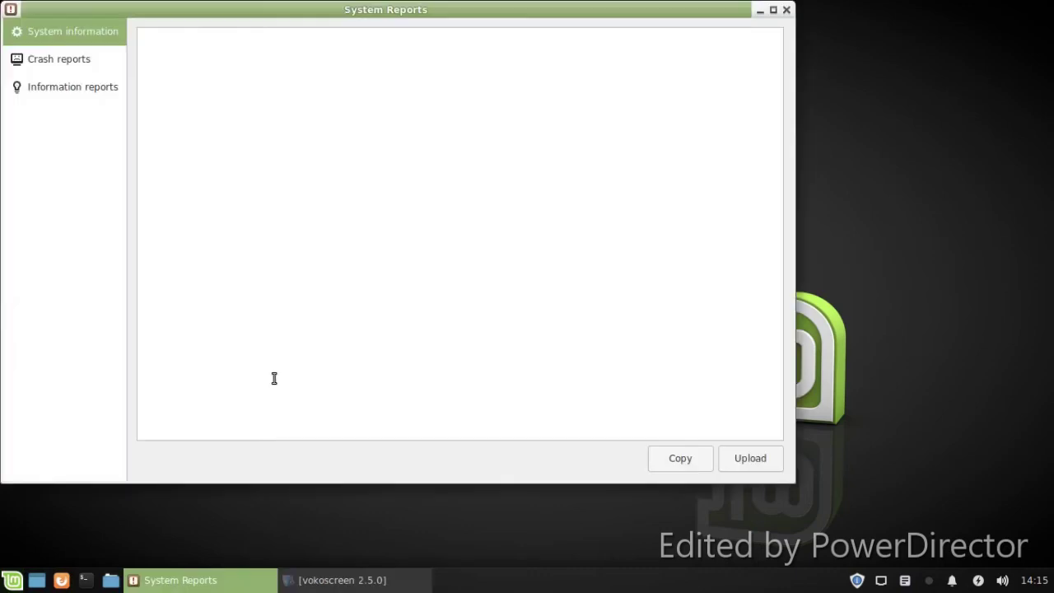
pyautogui.click(66, 64)
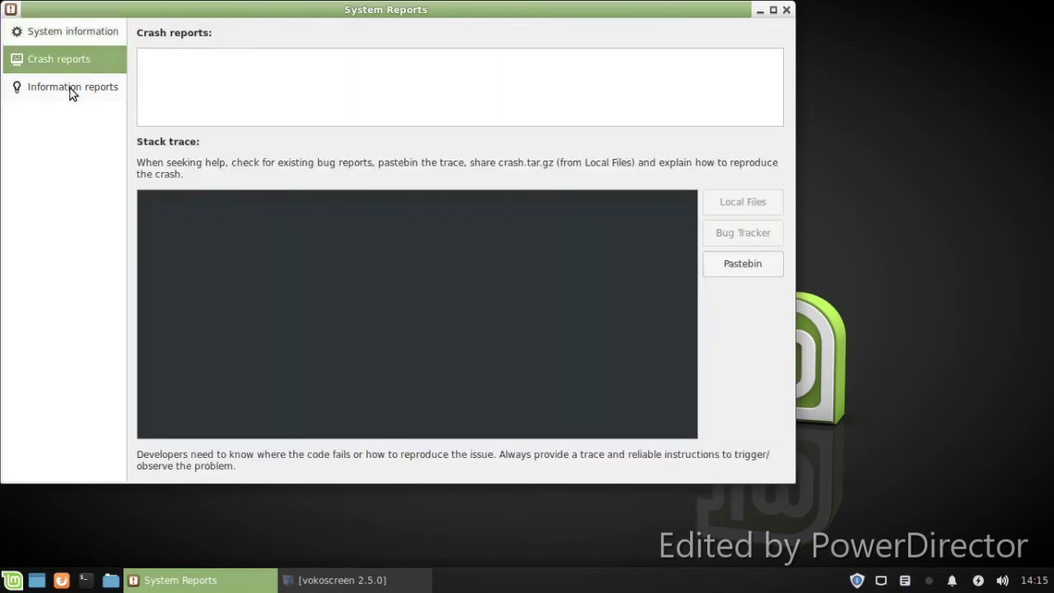
pyautogui.click(70, 90)
pyautogui.click(69, 70)
pyautogui.click(784, 11)
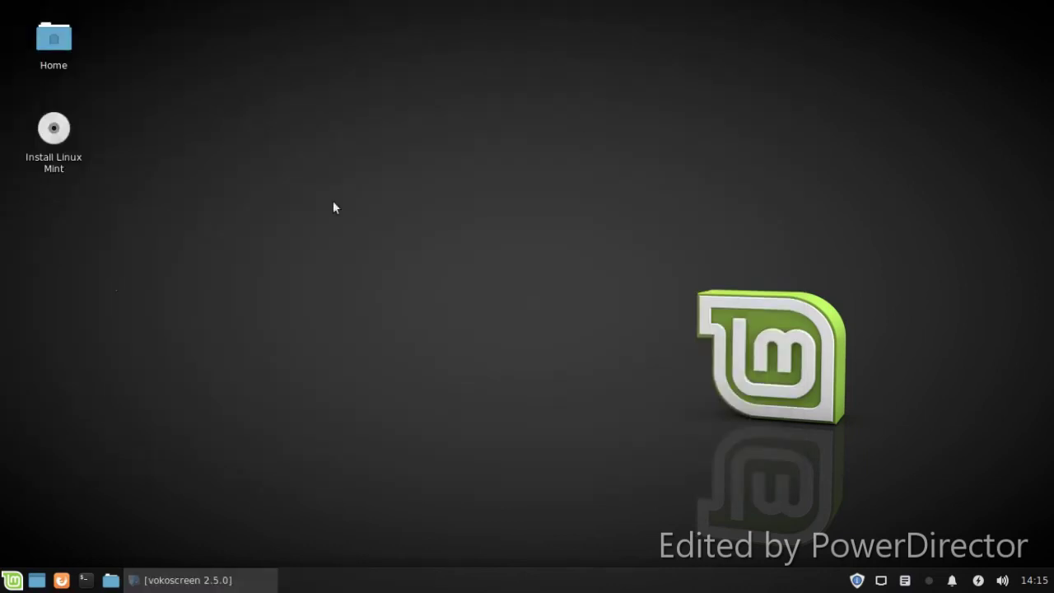
# - Reopen CompizConfig Settings Manager, dismiss its caution message, review the Desktop, Effects and Window Management plugins, and close it
pyautogui.click(10, 583)
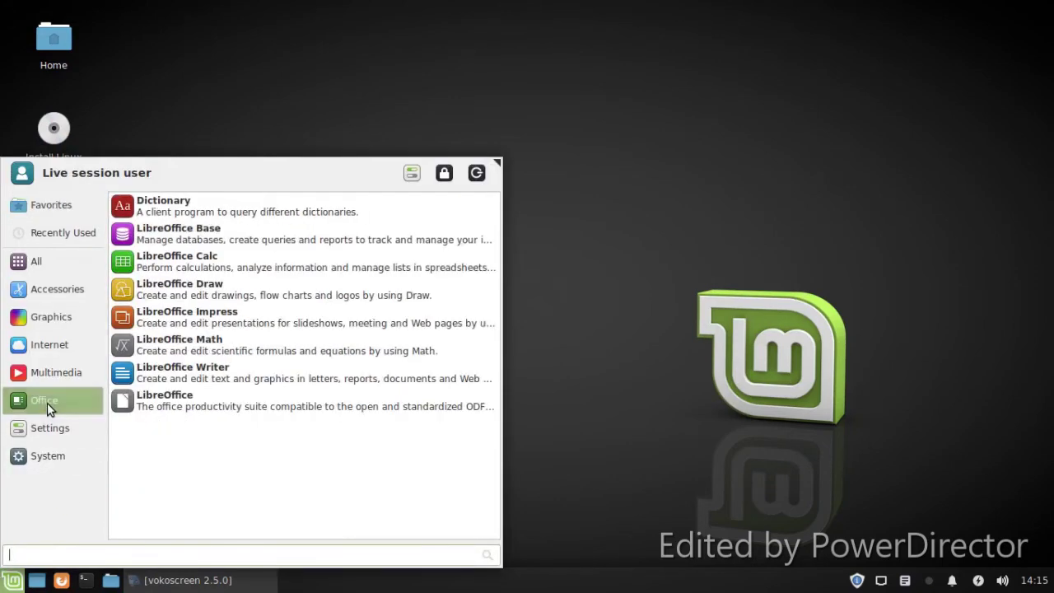
pyautogui.moveTo(43, 438)
pyautogui.scroll(-1, 345, 412)
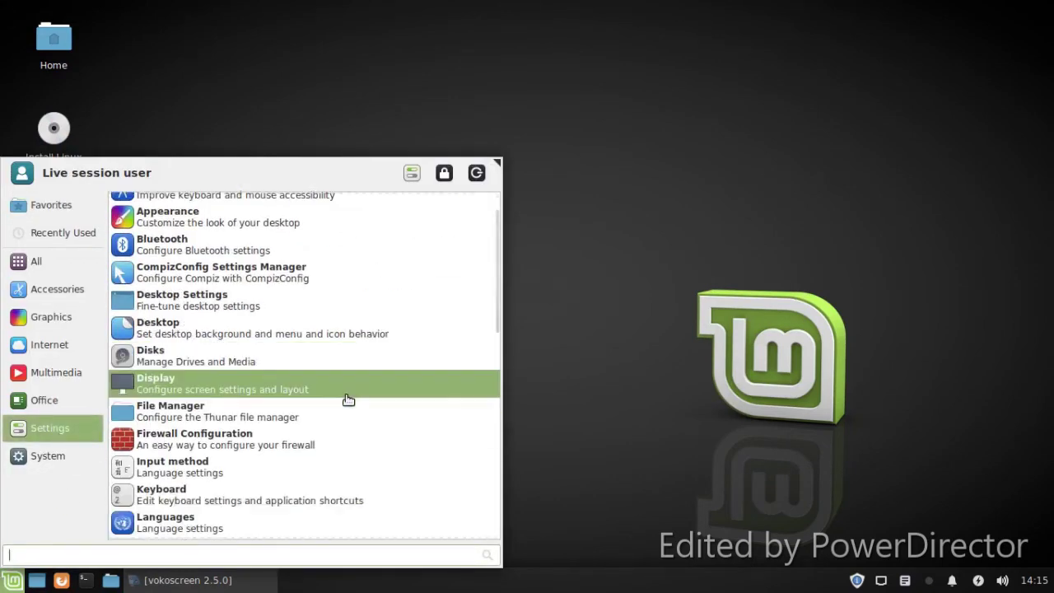
pyautogui.click(339, 276)
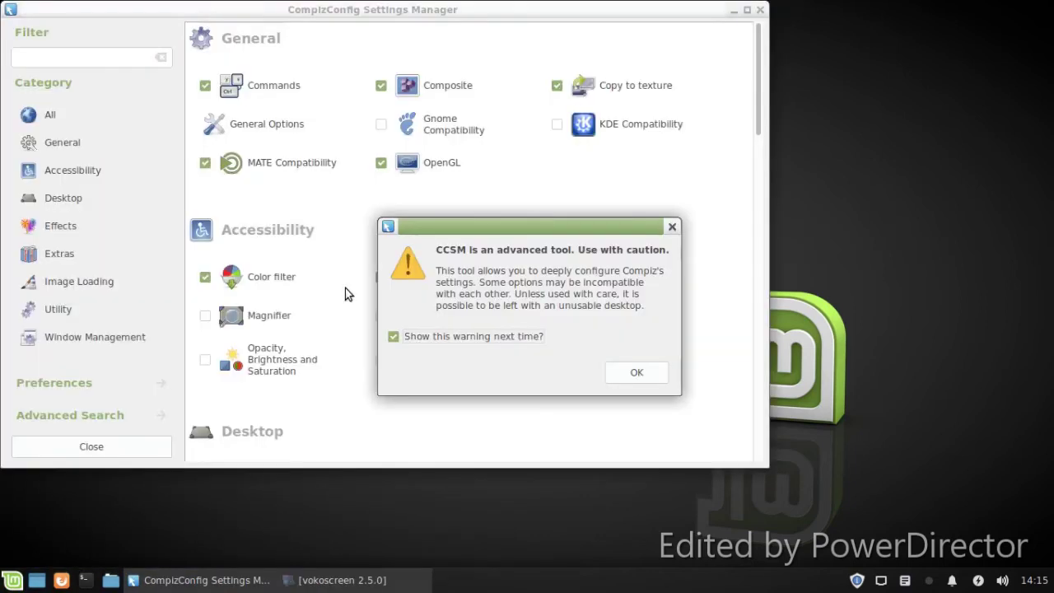
pyautogui.click(636, 372)
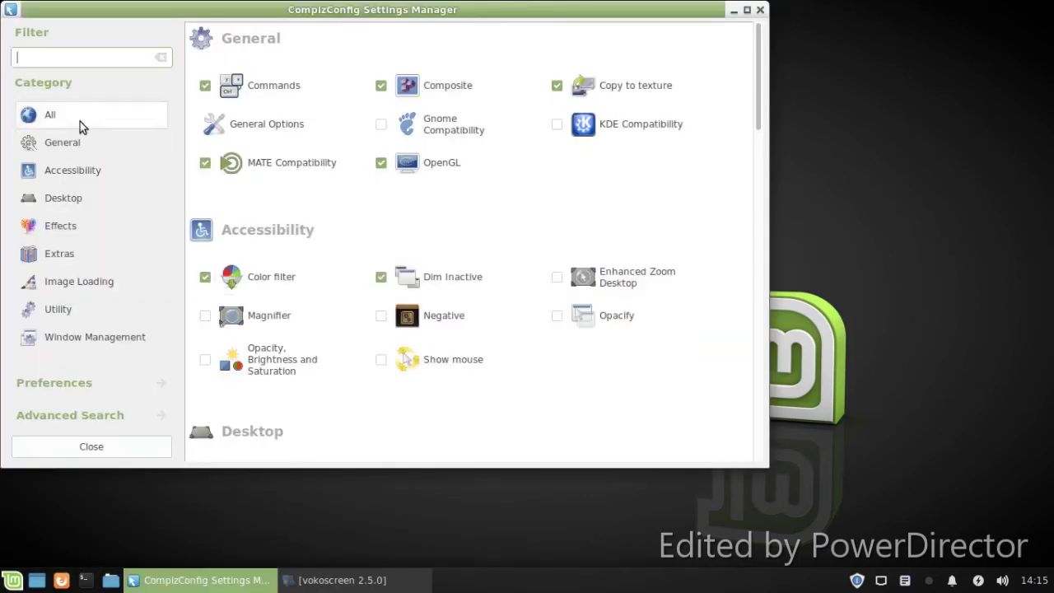
pyautogui.click(40, 202)
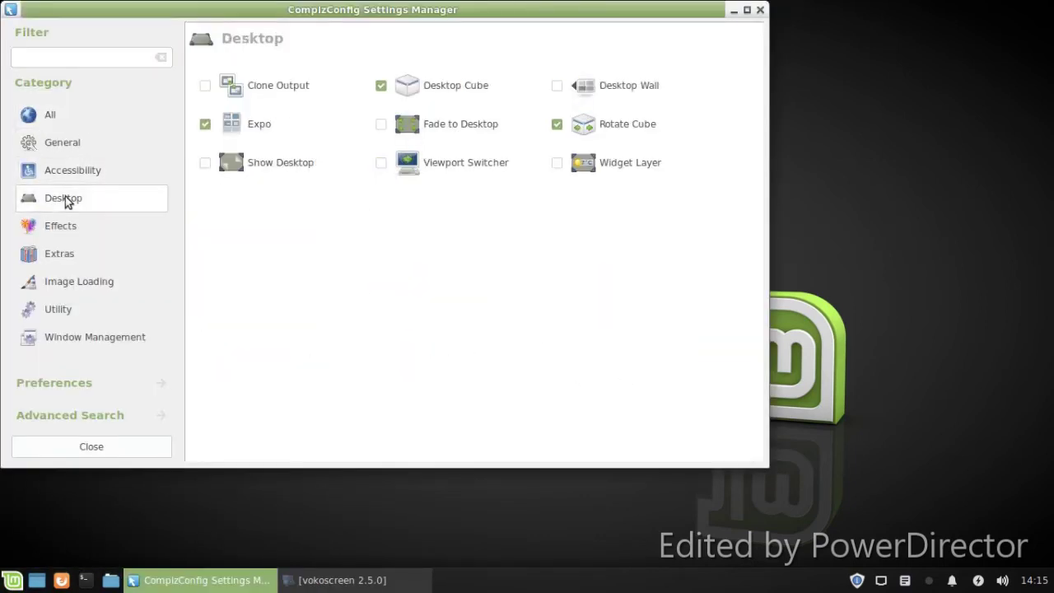
pyautogui.click(119, 225)
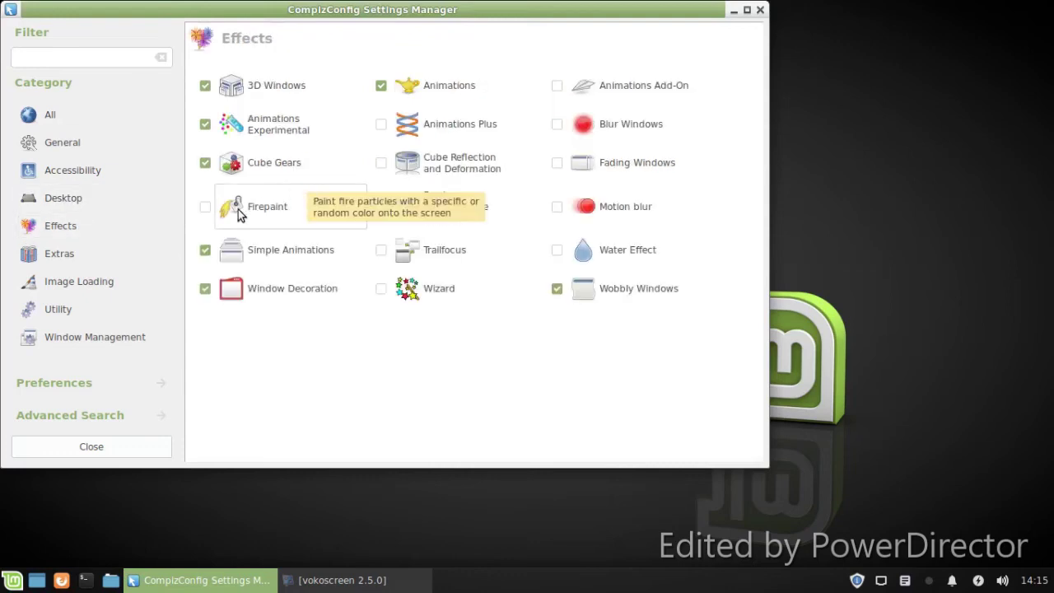
pyautogui.click(99, 320)
pyautogui.click(92, 339)
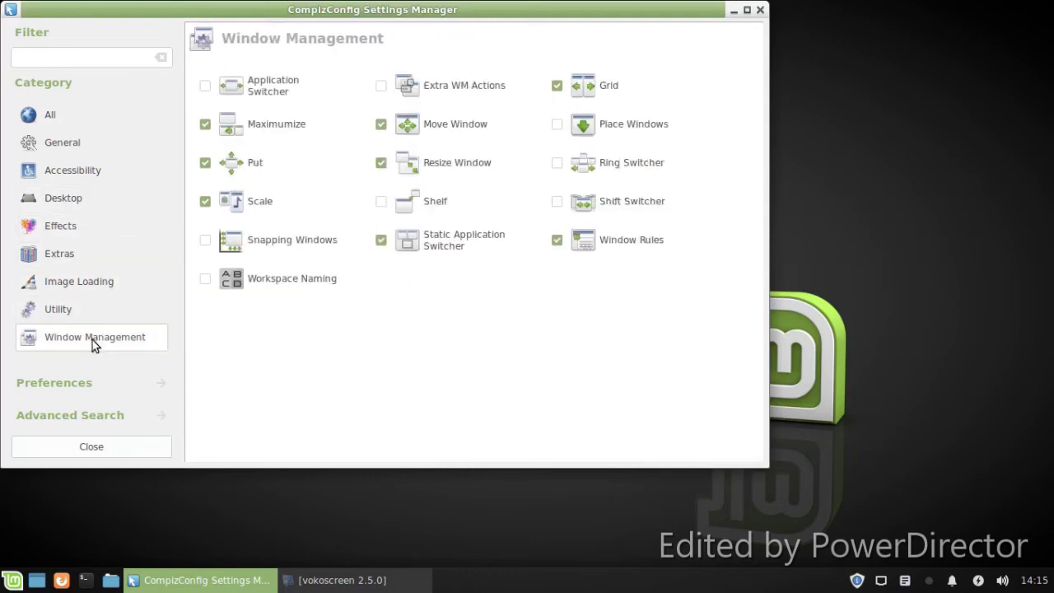
pyautogui.click(55, 451)
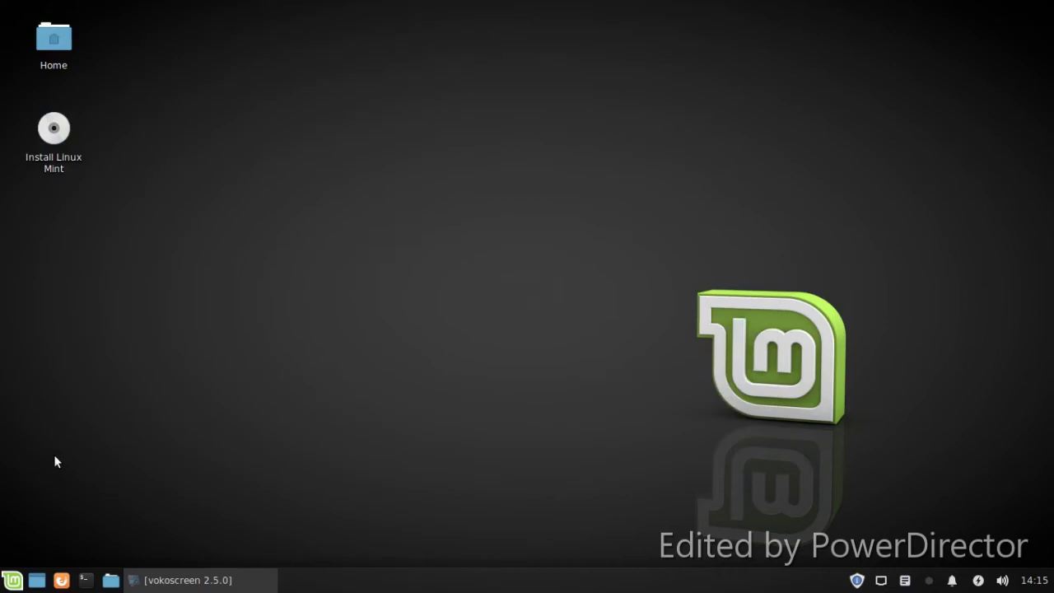
pyautogui.click(12, 580)
pyautogui.click(79, 393)
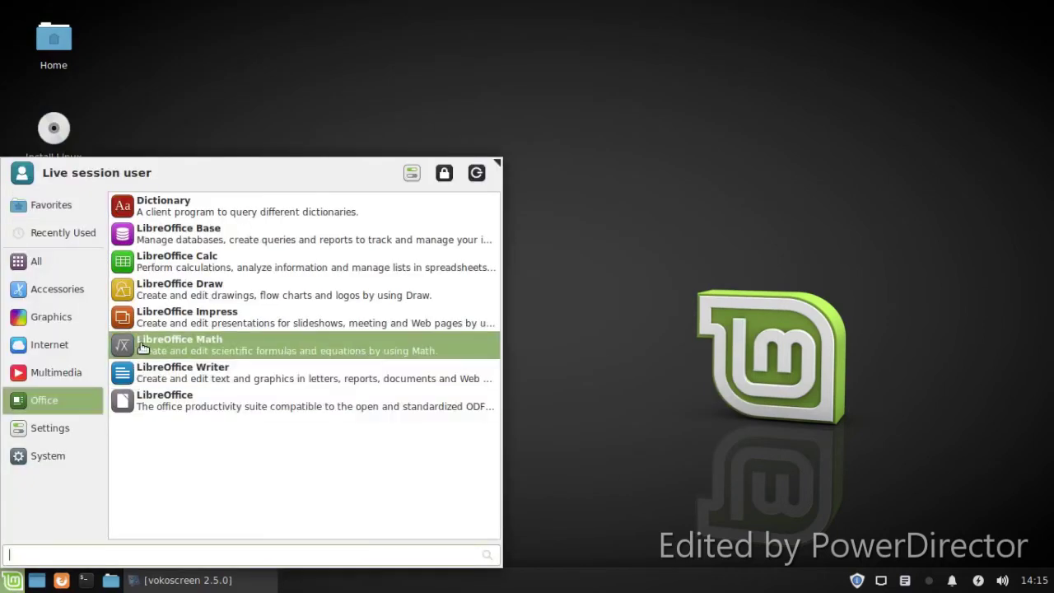
pyautogui.click(565, 368)
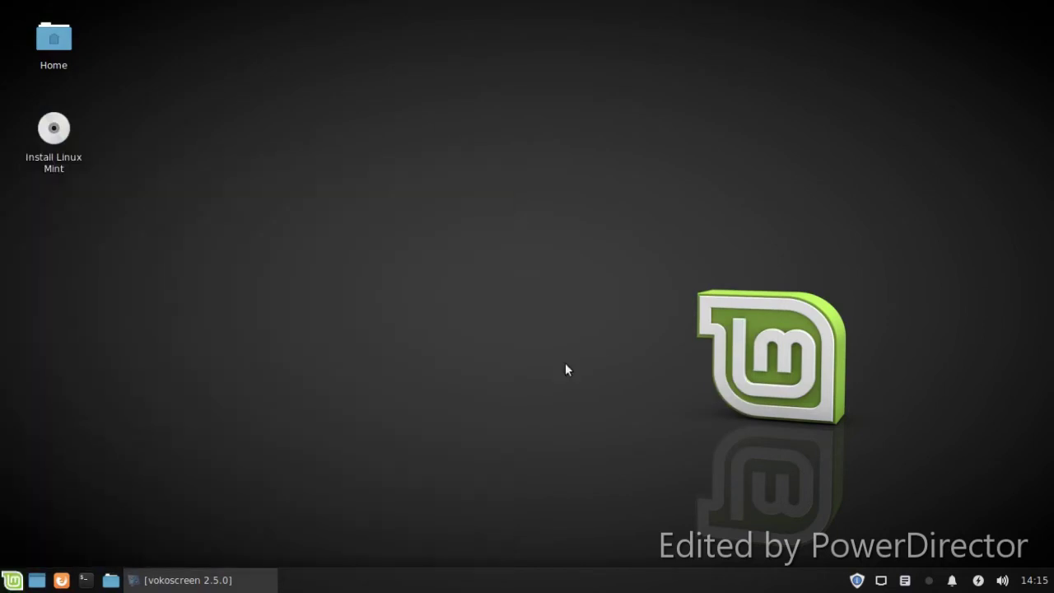
# - Open a terminal, move its window toward the middle of the desktop, and run compiz --replace
pyautogui.click(85, 580)
pyautogui.moveTo(236, 7); pyautogui.dragTo(442, 154)
pyautogui.write('co')
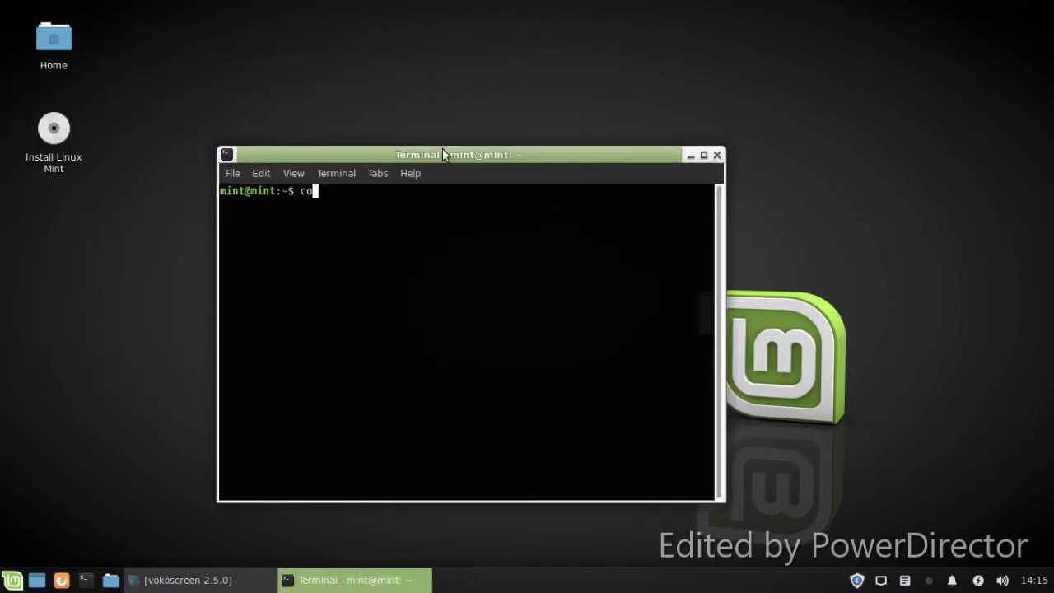
pyautogui.write('mpiz --replace')
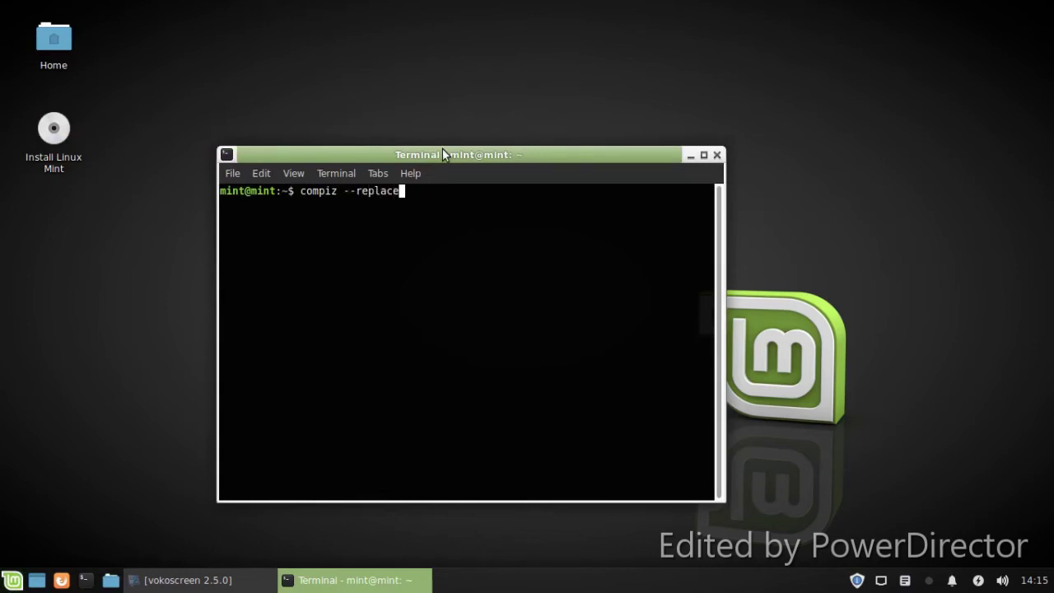
pyautogui.press('Return')
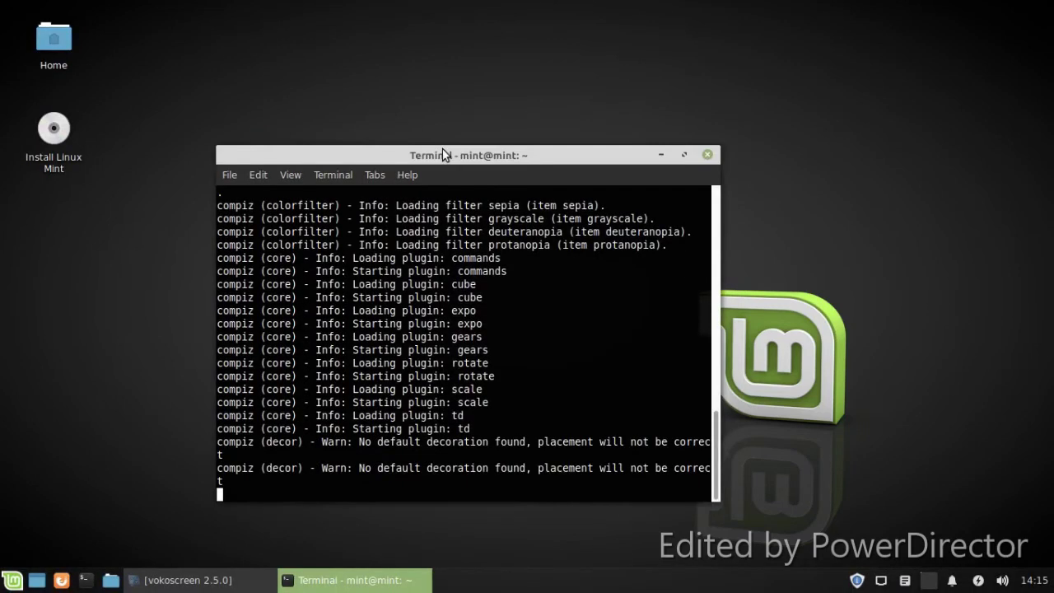
# - Move the terminal window lower on the desktop, then close it and end its running process
pyautogui.moveTo(442, 150); pyautogui.dragTo(681, 281)
pyautogui.click(719, 280)
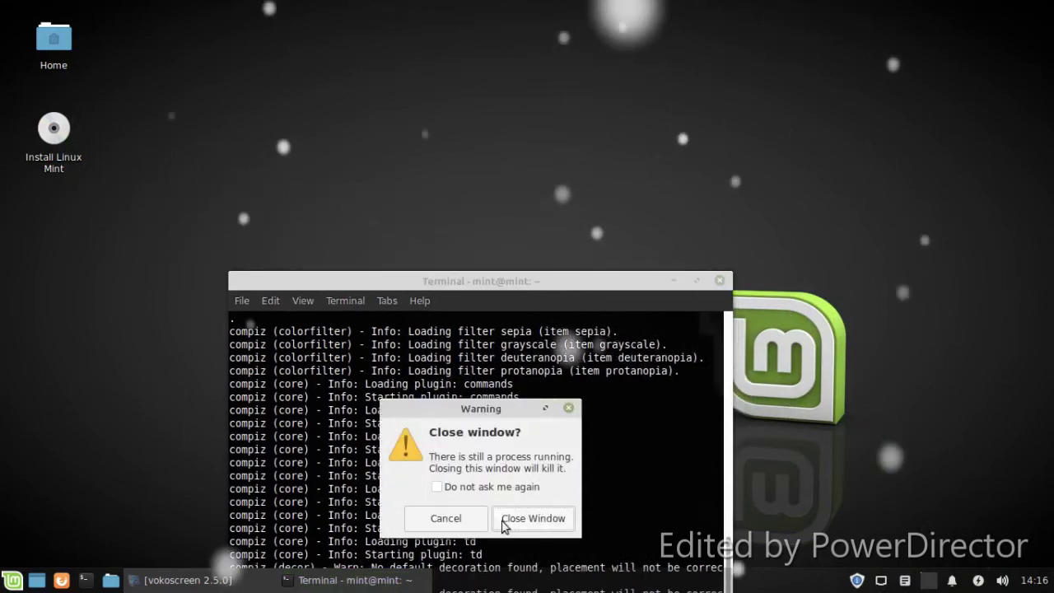
pyautogui.click(498, 524)
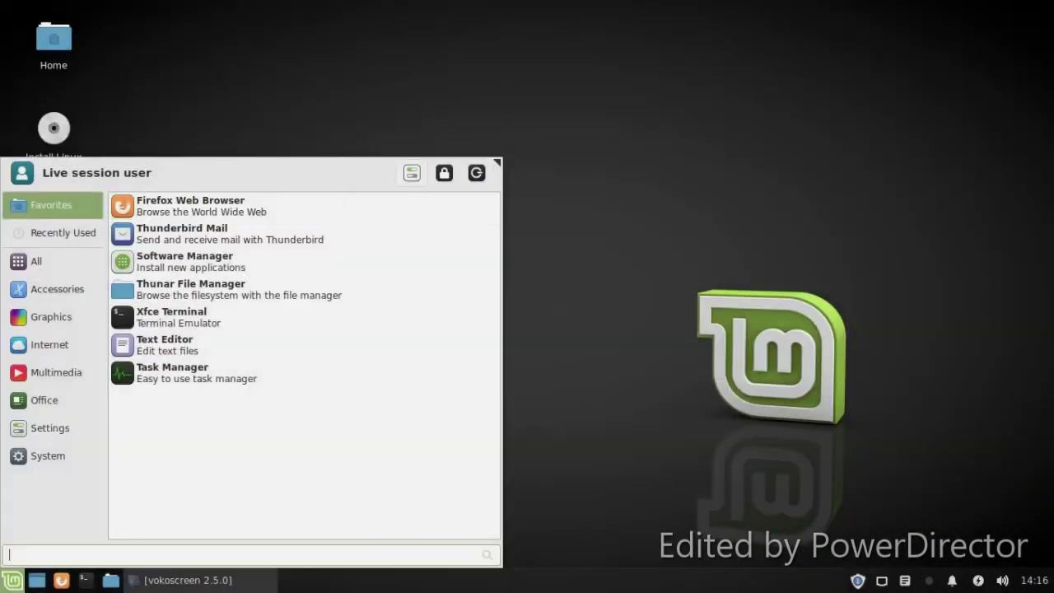
# - Open the Settings manager, move its window to the middle of the desktop, and show the Appearance settings
pyautogui.click(403, 173)
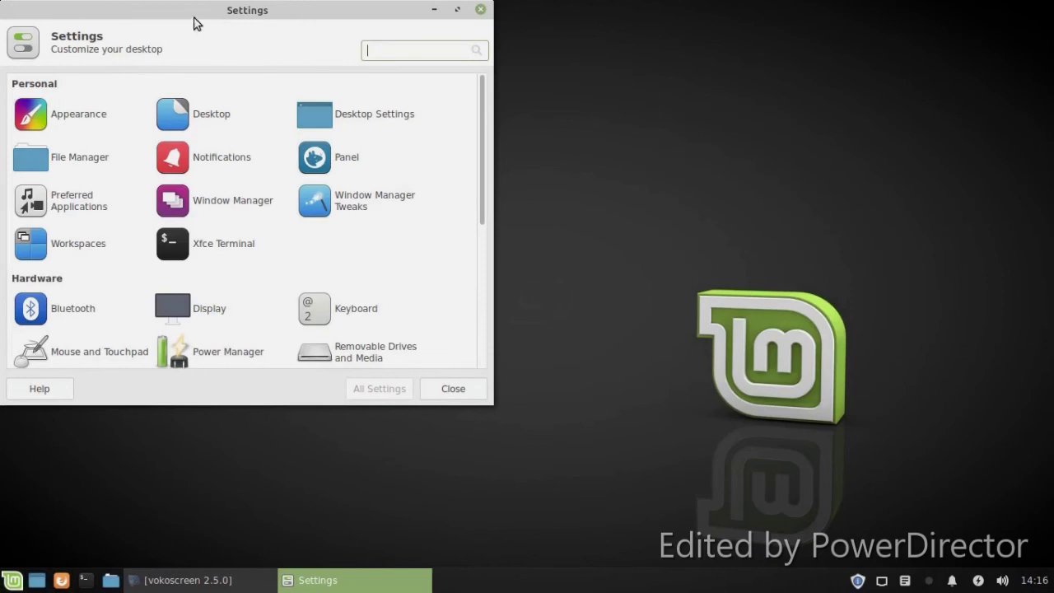
pyautogui.moveTo(196, 23); pyautogui.dragTo(490, 136)
pyautogui.click(392, 237)
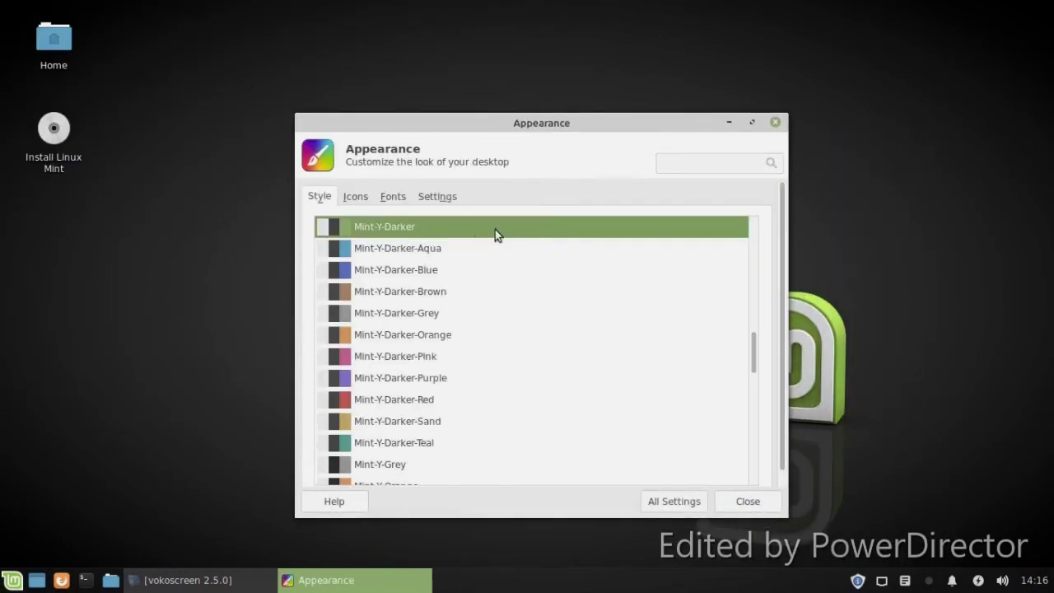
# - Try out desktop styles including Mint-Y-Darker-Grey, Mint-Y-Teal and Xfce-dawn
pyautogui.click(387, 313)
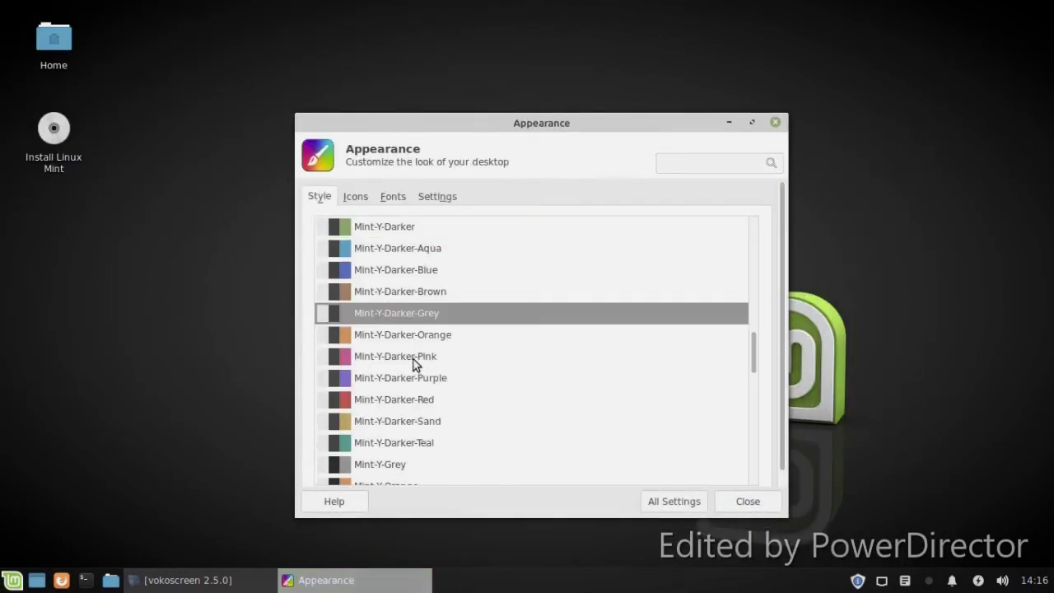
pyautogui.scroll(-5, 403, 369)
pyautogui.click(395, 371)
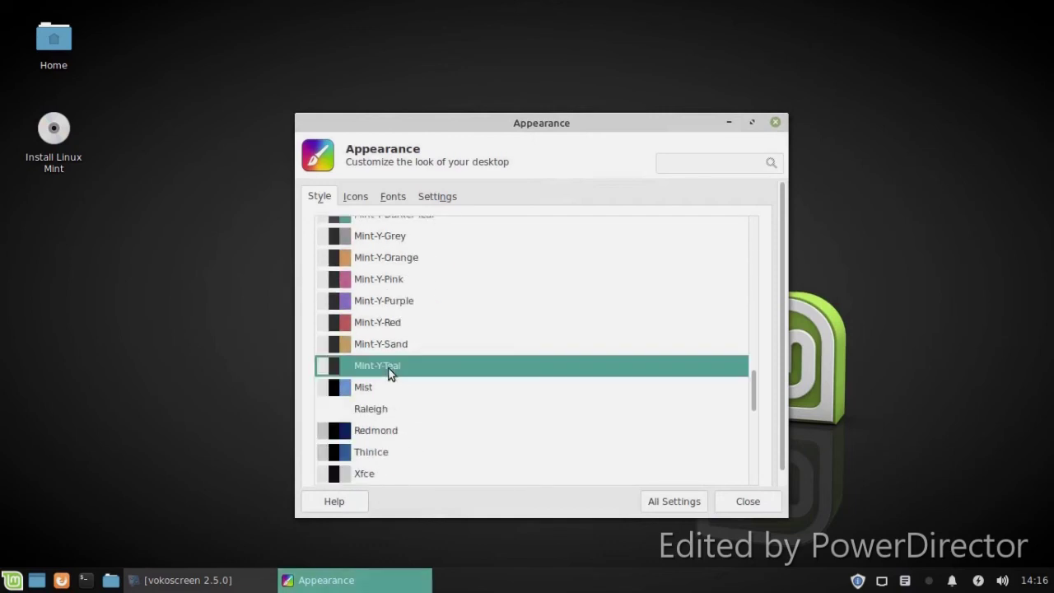
pyautogui.scroll(-6, 383, 388)
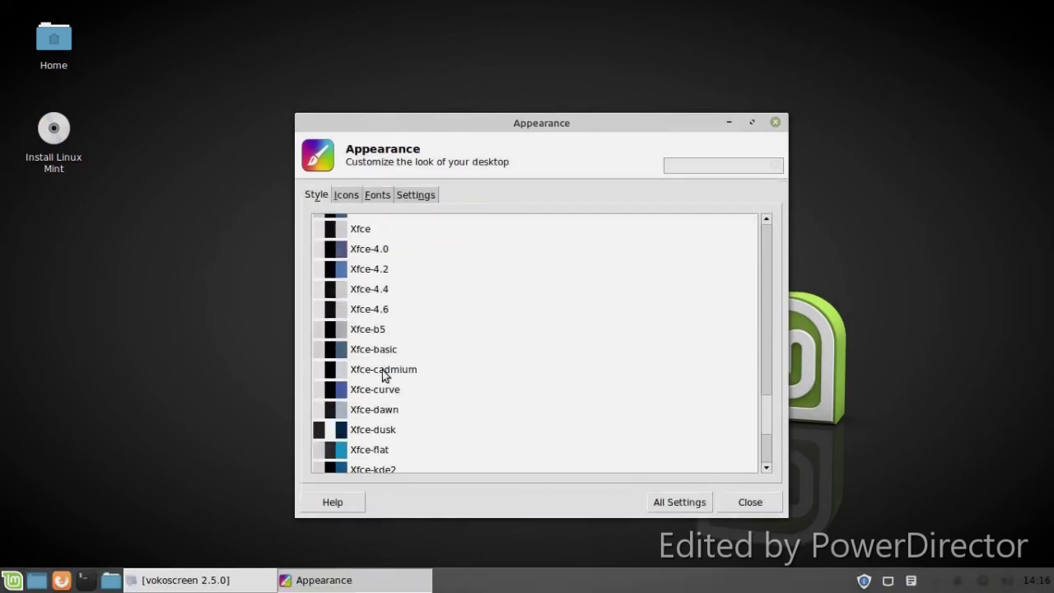
pyautogui.click(383, 380)
pyautogui.click(380, 400)
pyautogui.click(384, 420)
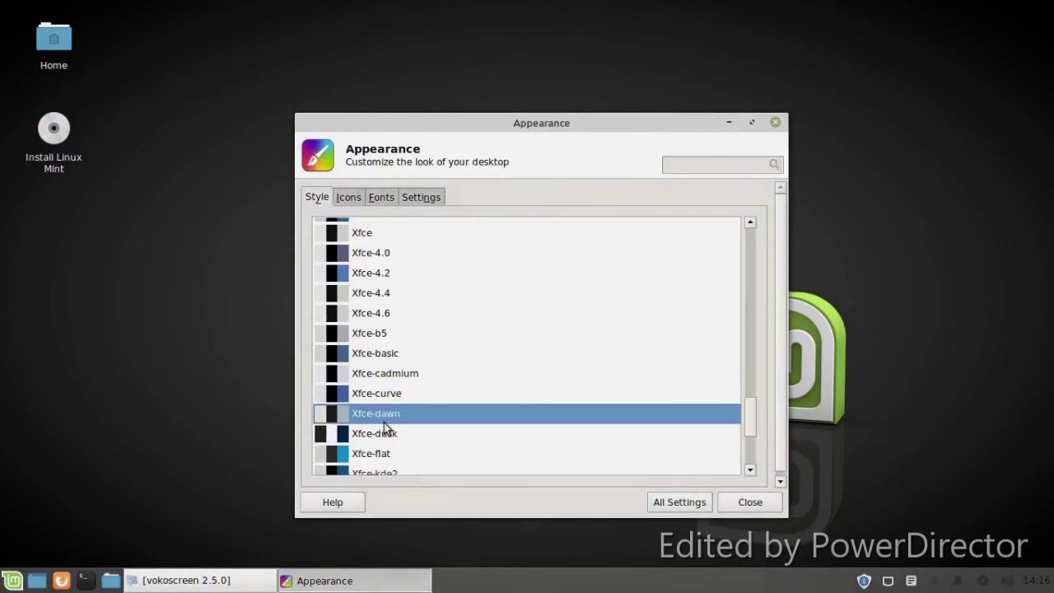
# - Try out the Xfce-redmondxp, Xfce-saltlake, Xfce-smooth and Xfce-stellar styles
pyautogui.scroll(-4, 383, 422)
pyautogui.click(385, 381)
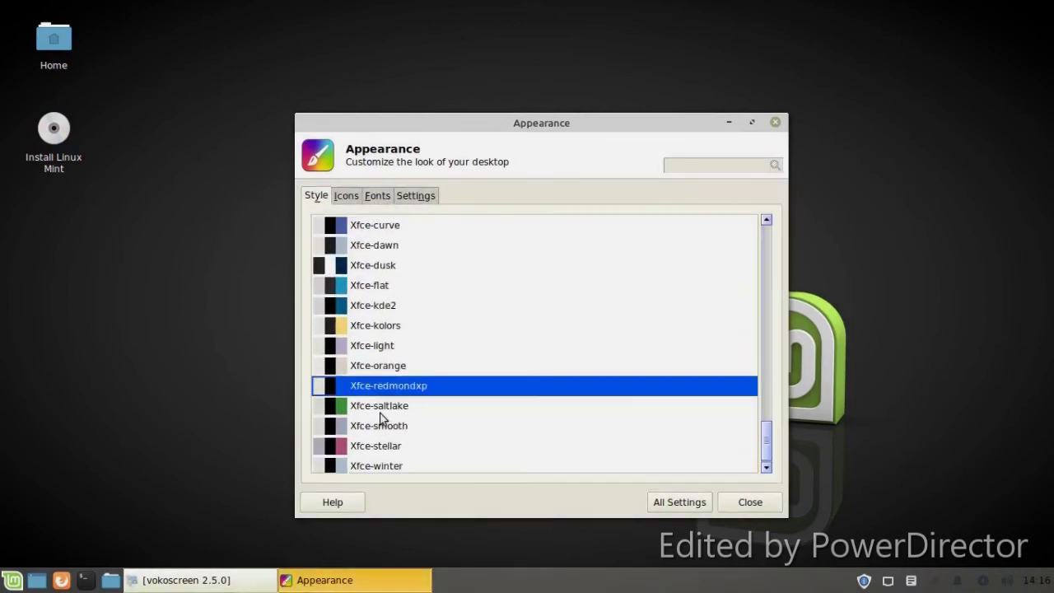
pyautogui.click(383, 412)
pyautogui.click(370, 426)
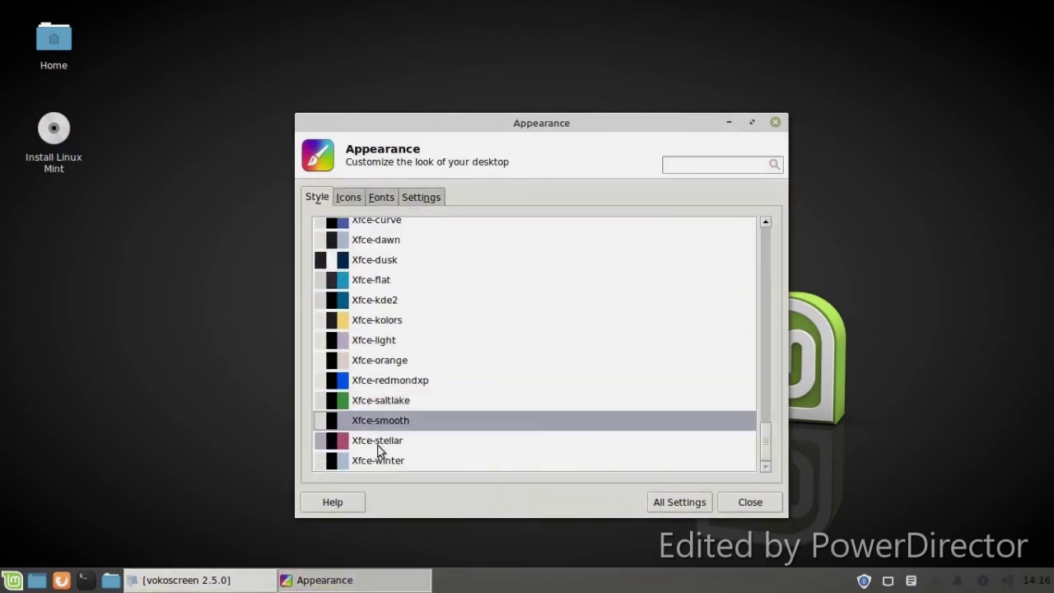
pyautogui.click(377, 444)
# - Try out the Mint-Y-Dark-Teal and Mint-Y-Aqua styles and return to the start of the style list
pyautogui.scroll(-1, 377, 444)
pyautogui.scroll(3, 374, 440)
pyautogui.scroll(13, 372, 428)
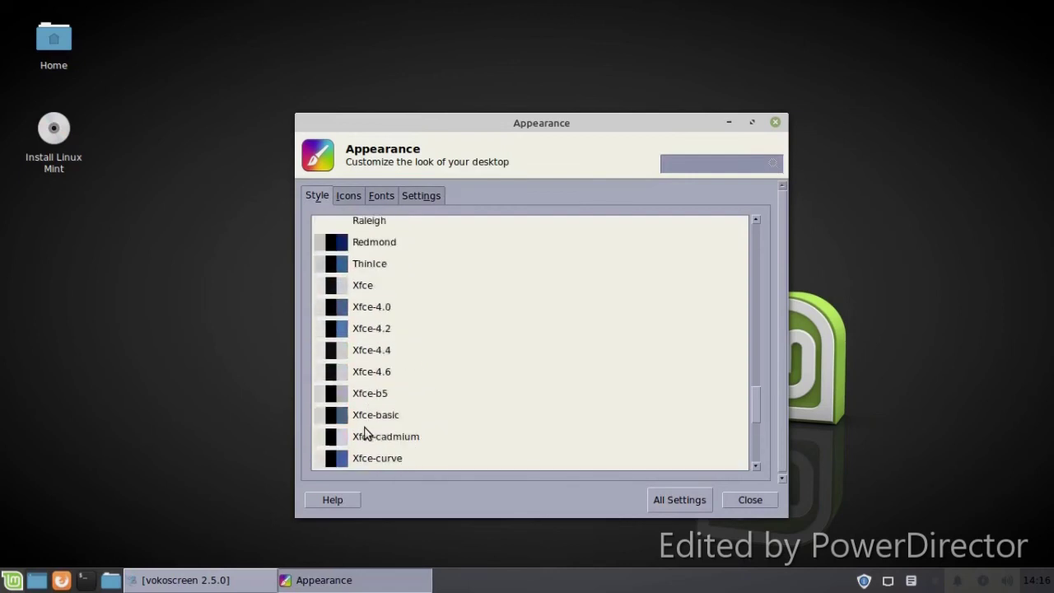
pyautogui.scroll(2, 374, 422)
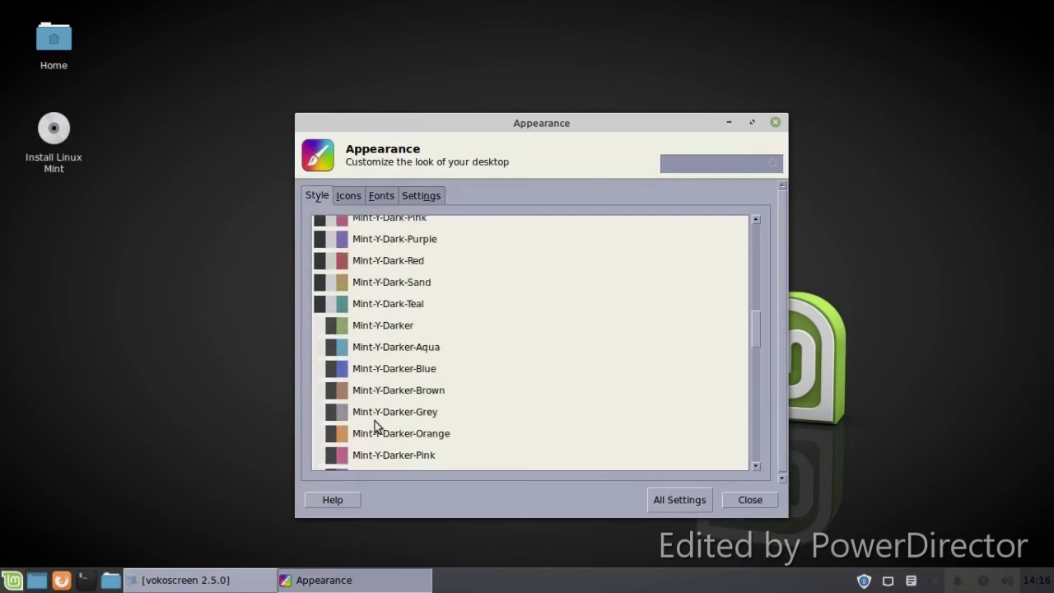
pyautogui.click(388, 306)
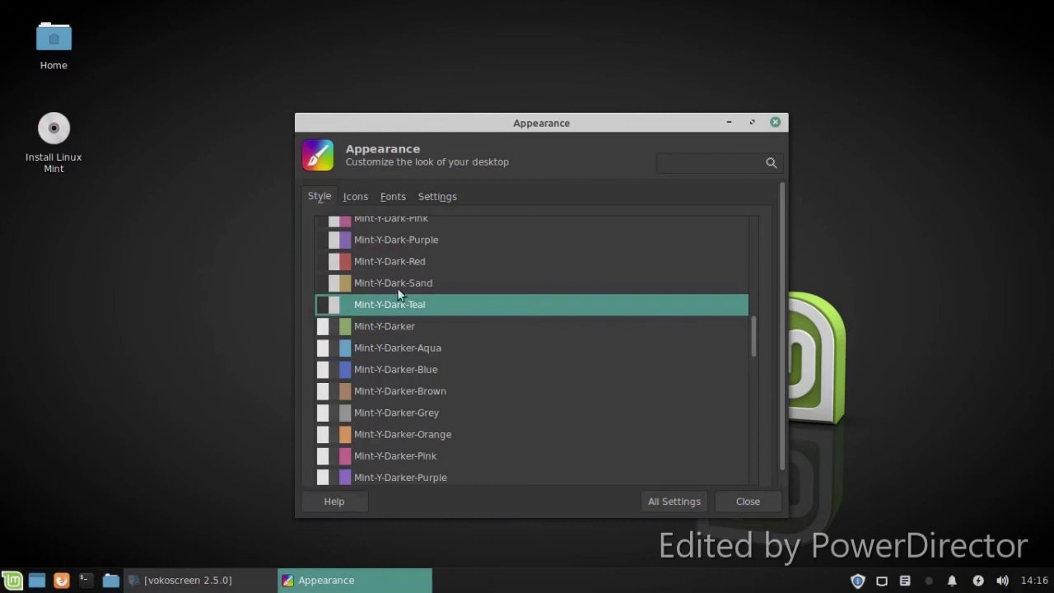
pyautogui.scroll(6, 390, 324)
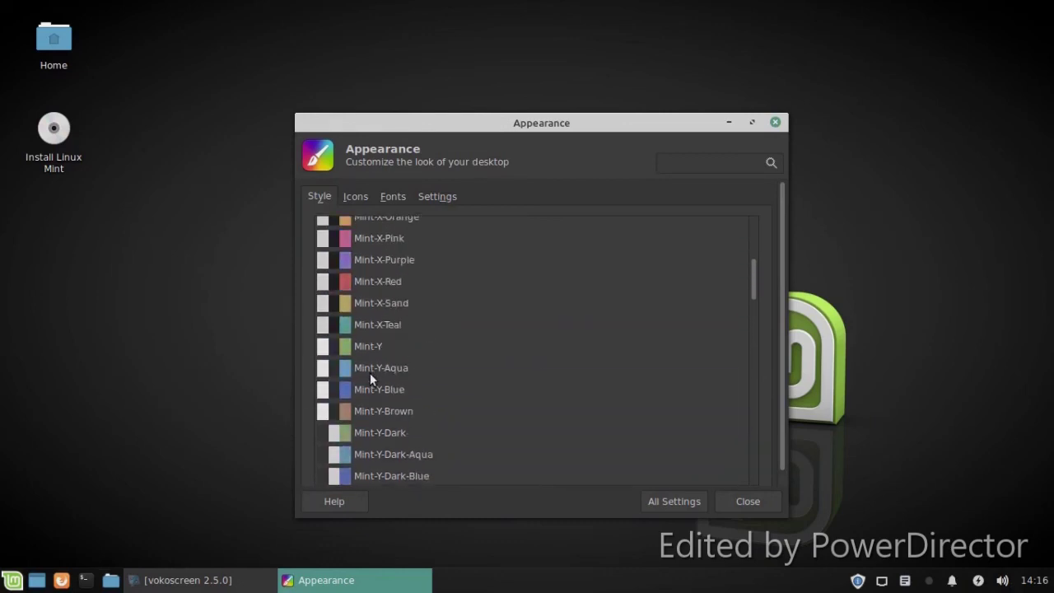
pyautogui.click(370, 372)
pyautogui.scroll(5, 383, 364)
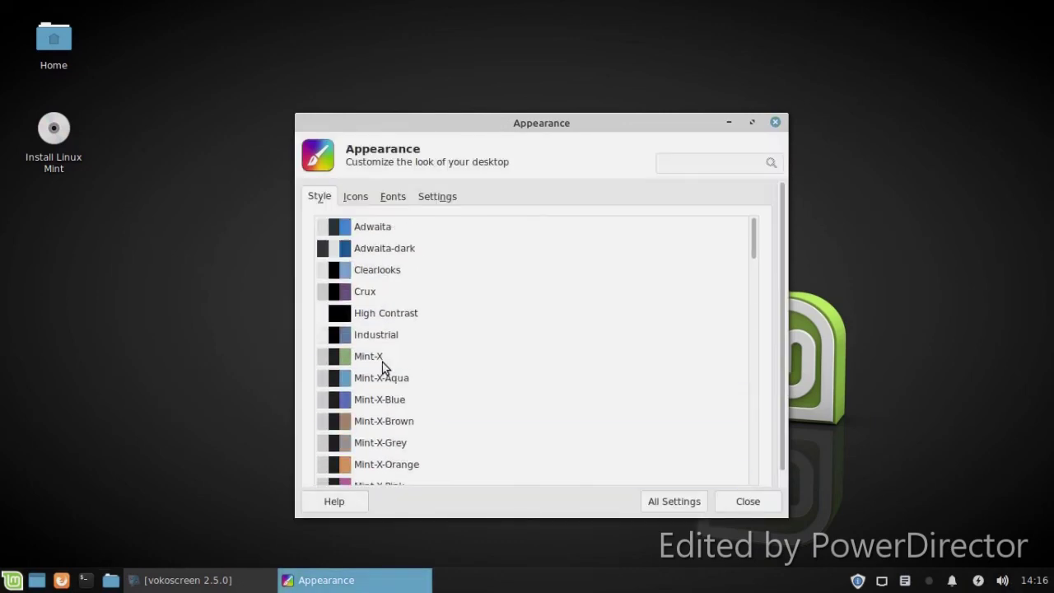
# - Try the High Contrast style, switch to Adwaita-dark, and check how the application menu looks with it
pyautogui.click(382, 316)
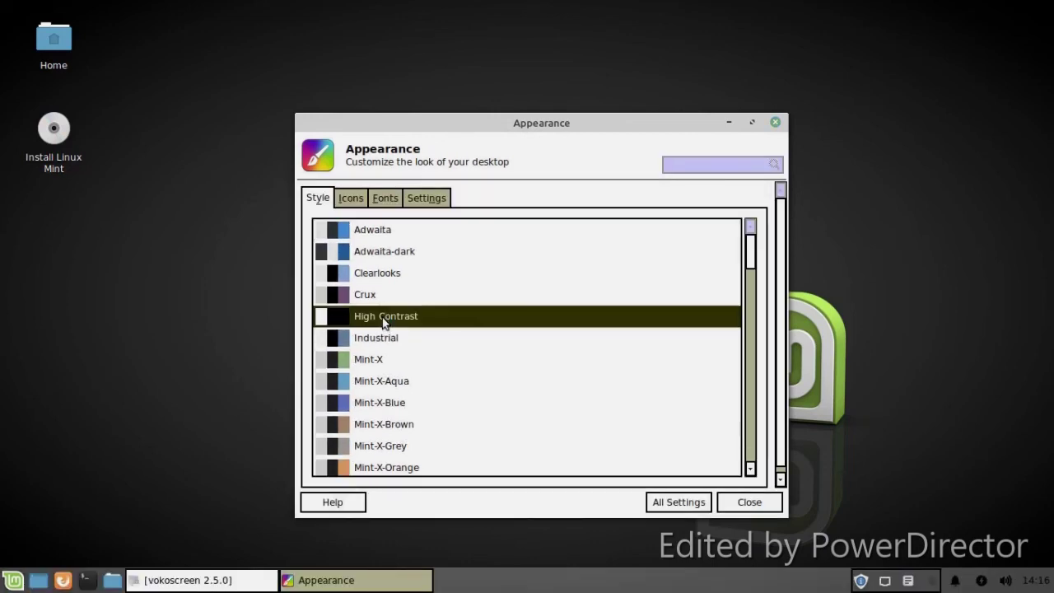
pyautogui.click(376, 257)
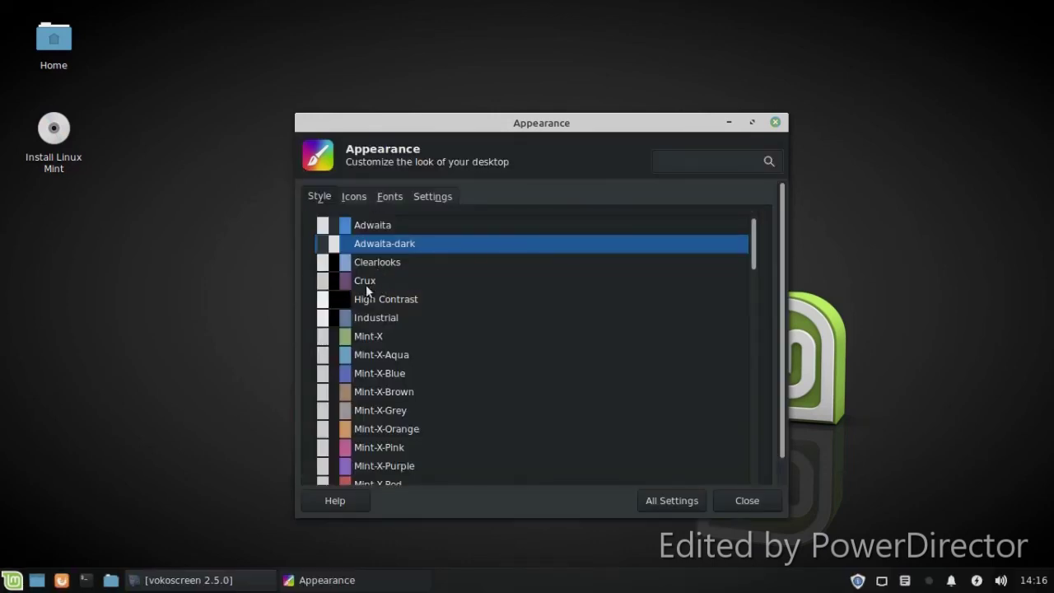
pyautogui.click(11, 580)
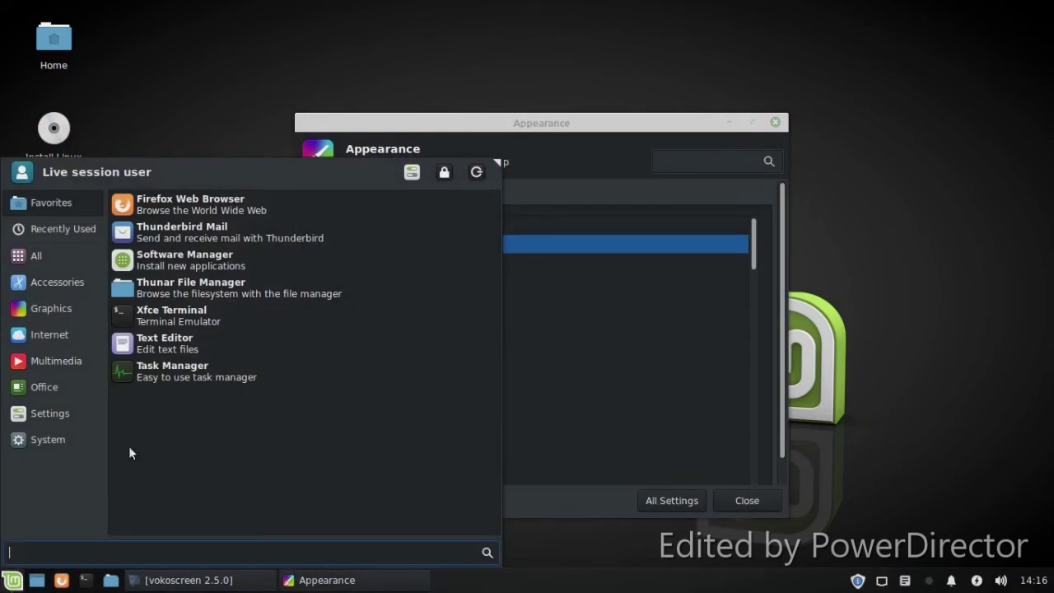
pyautogui.click(229, 33)
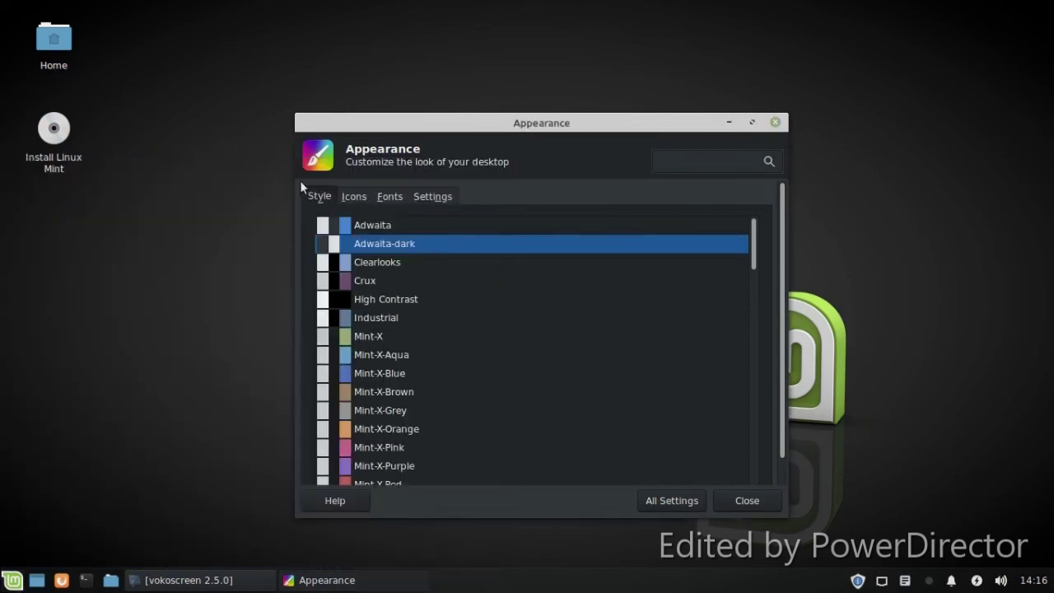
# - Return to the settings overview, view the Display and Side Pane preferences of the File Manager, and close them
pyautogui.click(646, 497)
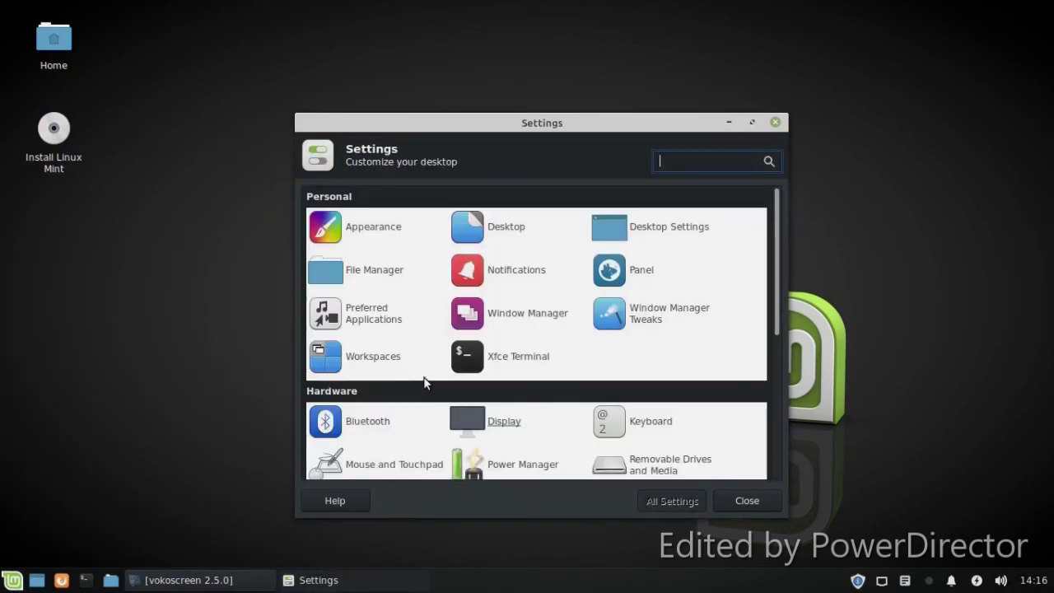
pyautogui.click(354, 282)
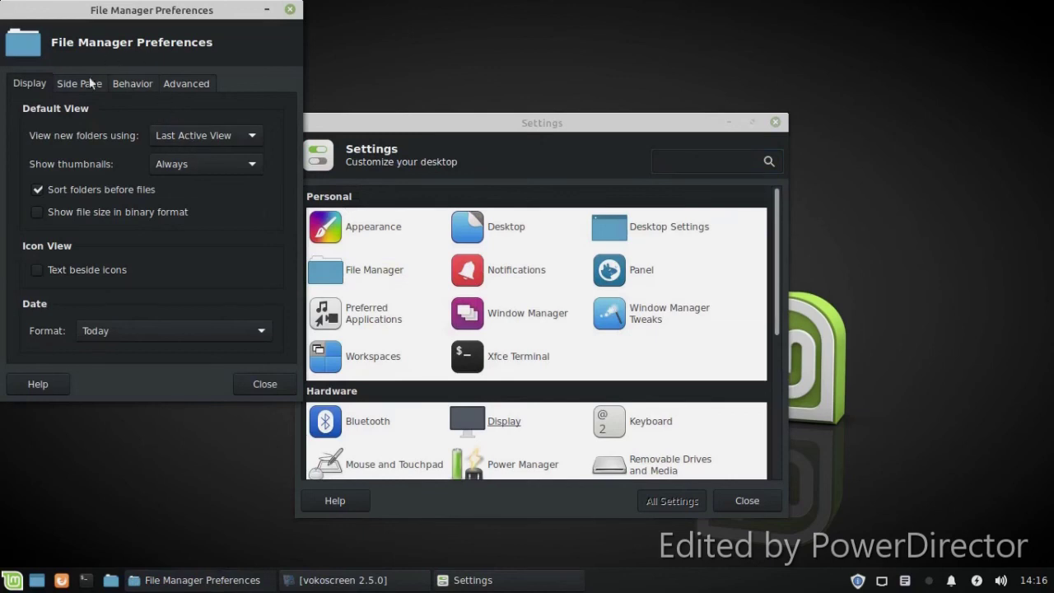
pyautogui.click(56, 83)
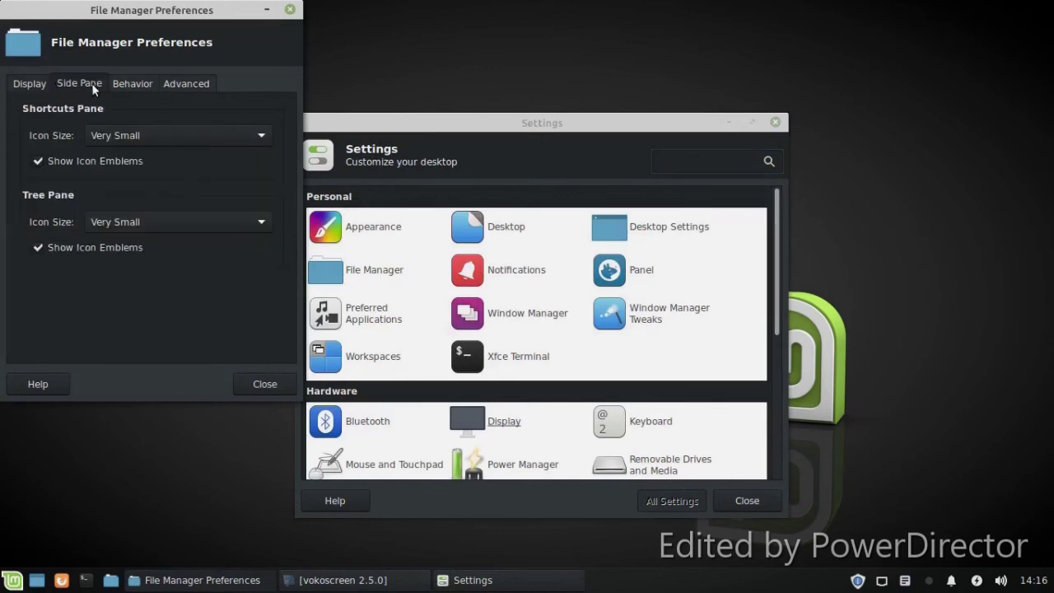
pyautogui.click(290, 10)
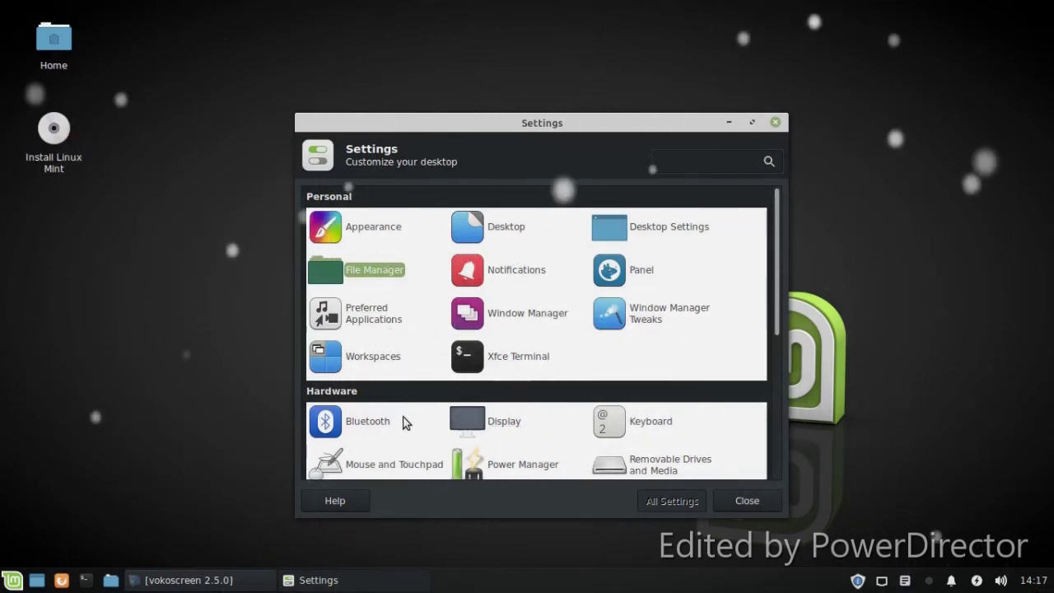
# - Reopen the Appearance settings, try the Mint-Y-Dark-Red and Mint-Y-Dark icon themes, and apply Mint-Y-Grey
pyautogui.click(654, 227)
pyautogui.click(372, 227)
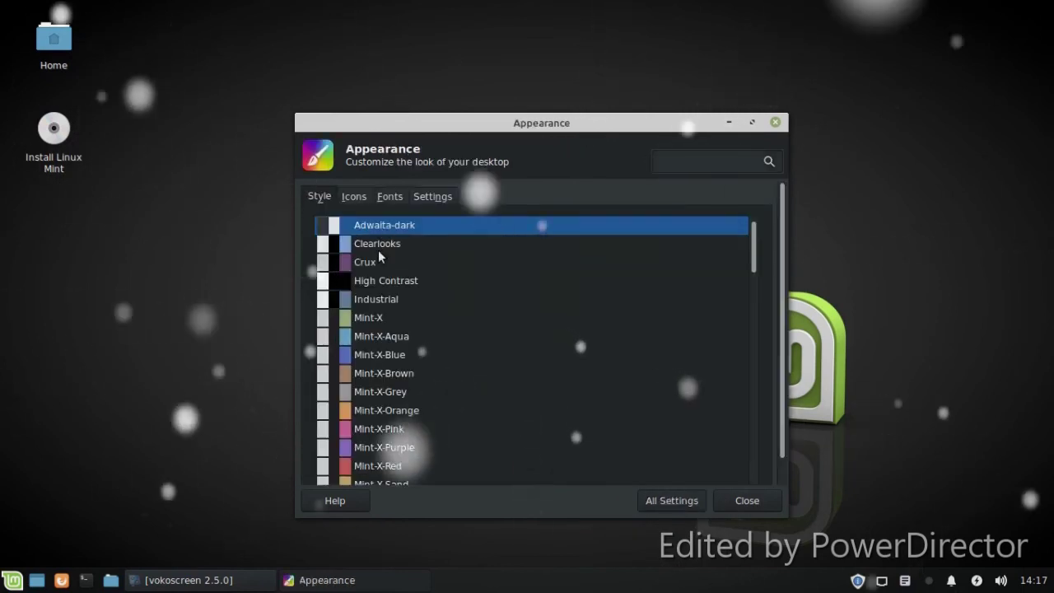
pyautogui.click(354, 196)
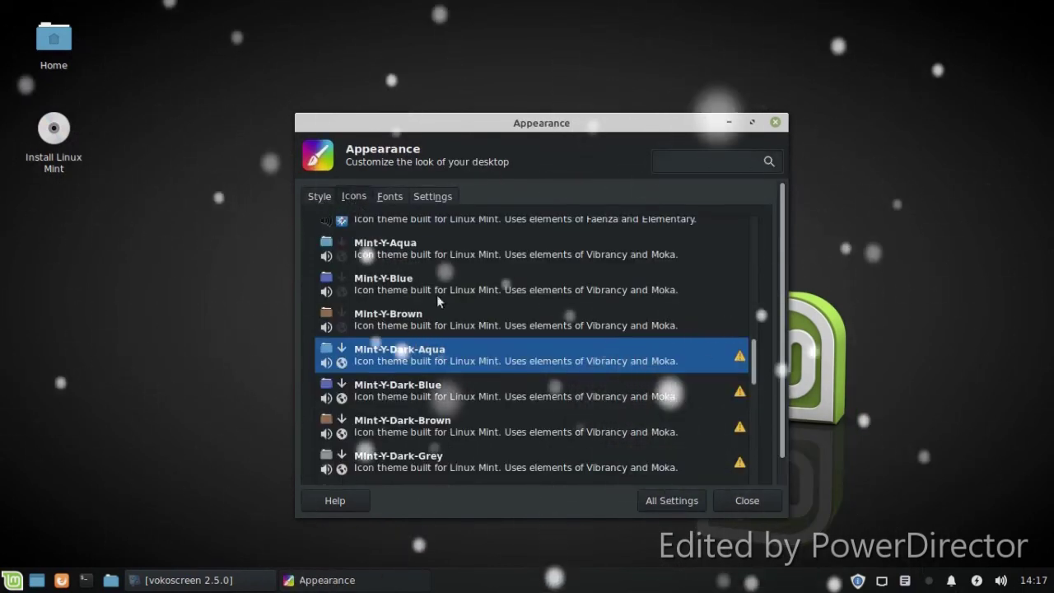
pyautogui.scroll(-3, 457, 355)
pyautogui.scroll(-3, 458, 355)
pyautogui.click(453, 383)
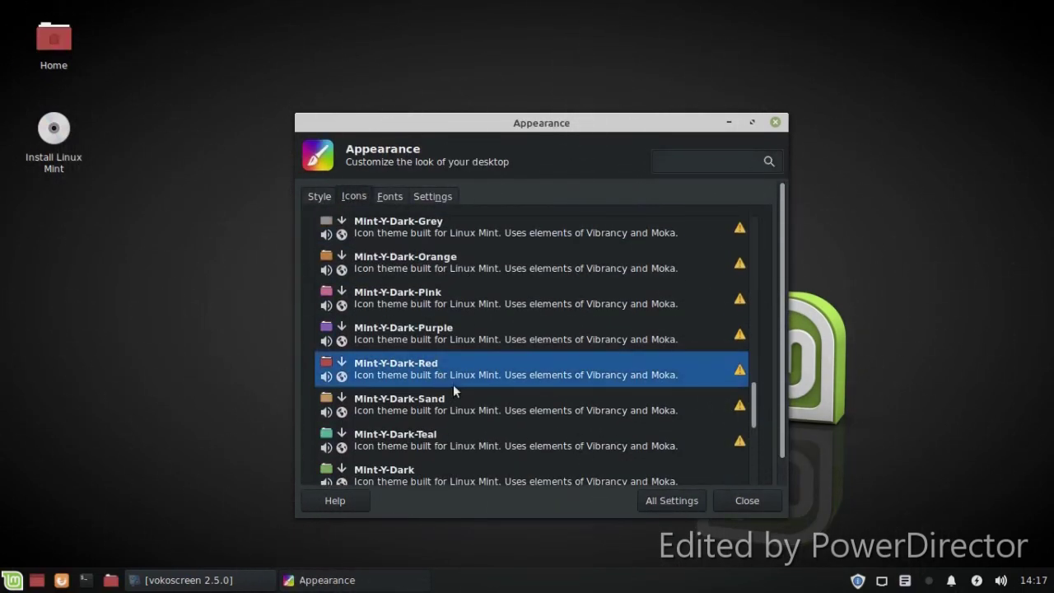
pyautogui.scroll(-3, 394, 337)
pyautogui.click(410, 364)
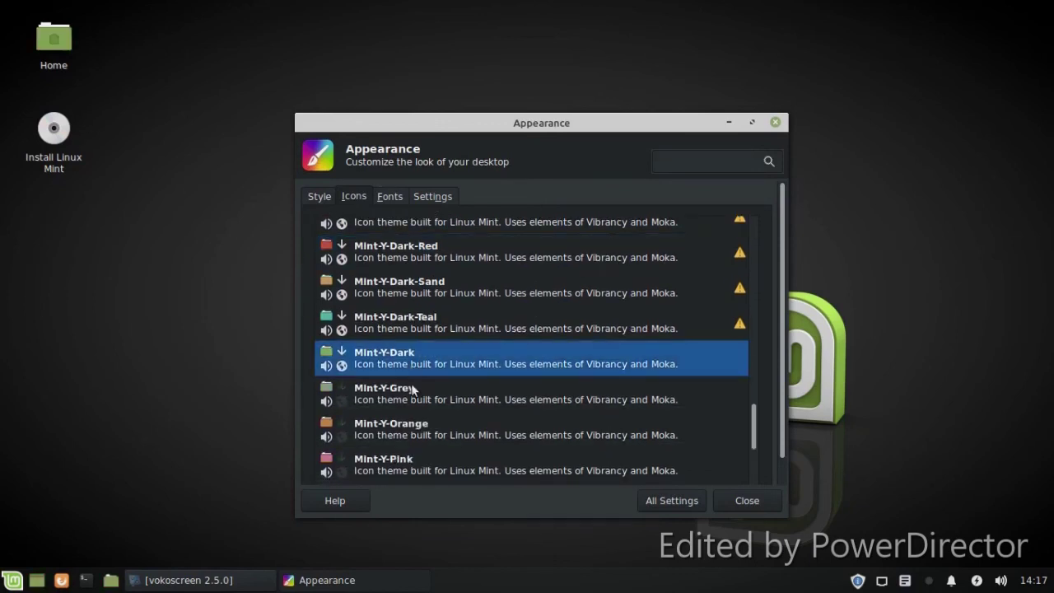
pyautogui.click(417, 401)
# - Return to the settings overview, close Settings, and restore the minimized vokoscreen window
pyautogui.click(677, 501)
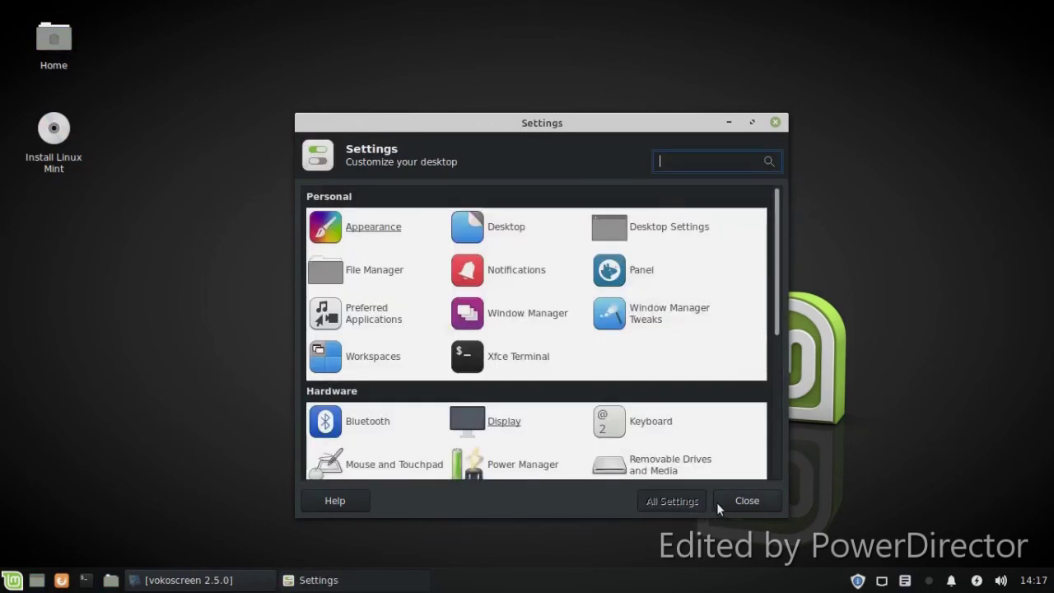
pyautogui.click(718, 500)
pyautogui.click(152, 581)
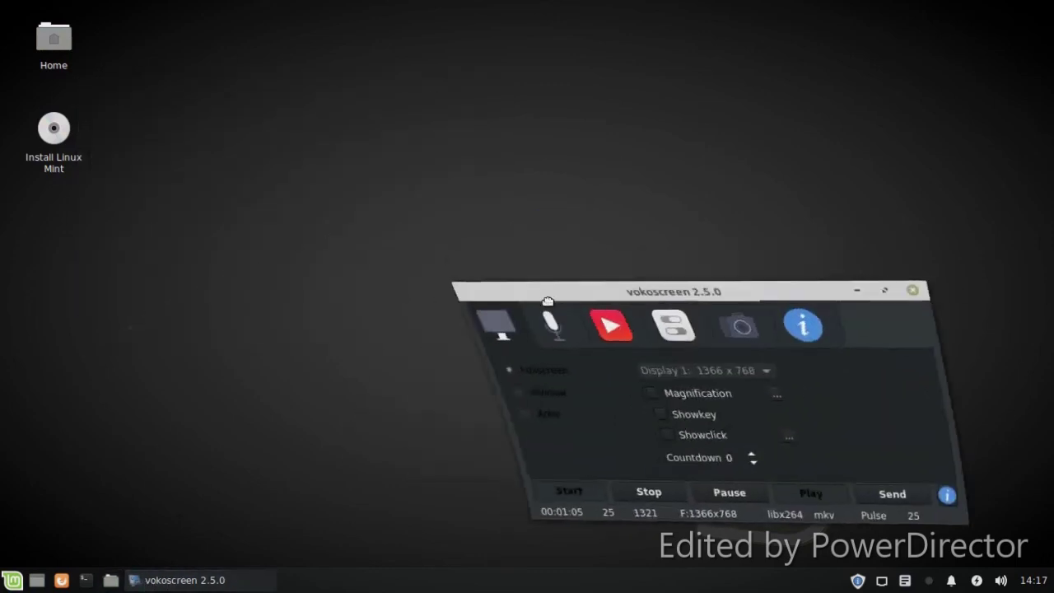